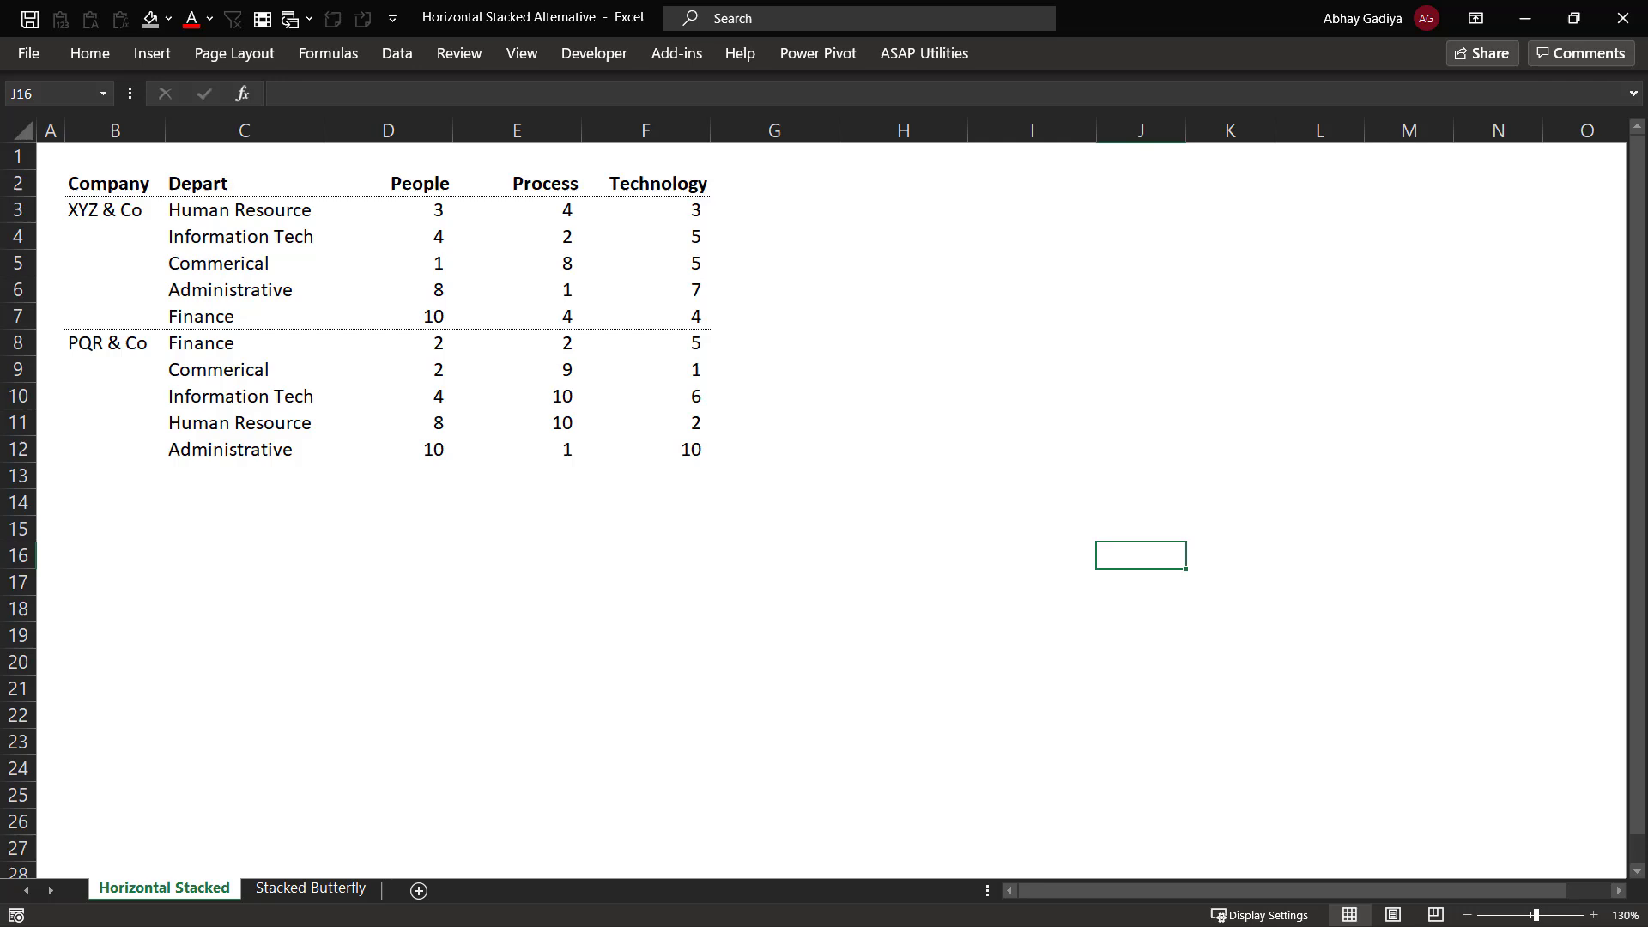
- Insert blank columns before the Process and Technology columns
{"action": "mouse_move", "coordinate": [435, 209]}
{"action": "left_mouse_down"}
{"action": "mouse_move", "coordinate": [529, 404]}
{"action": "mouse_move", "coordinate": [635, 442]}
{"action": "left_mouse_up"}
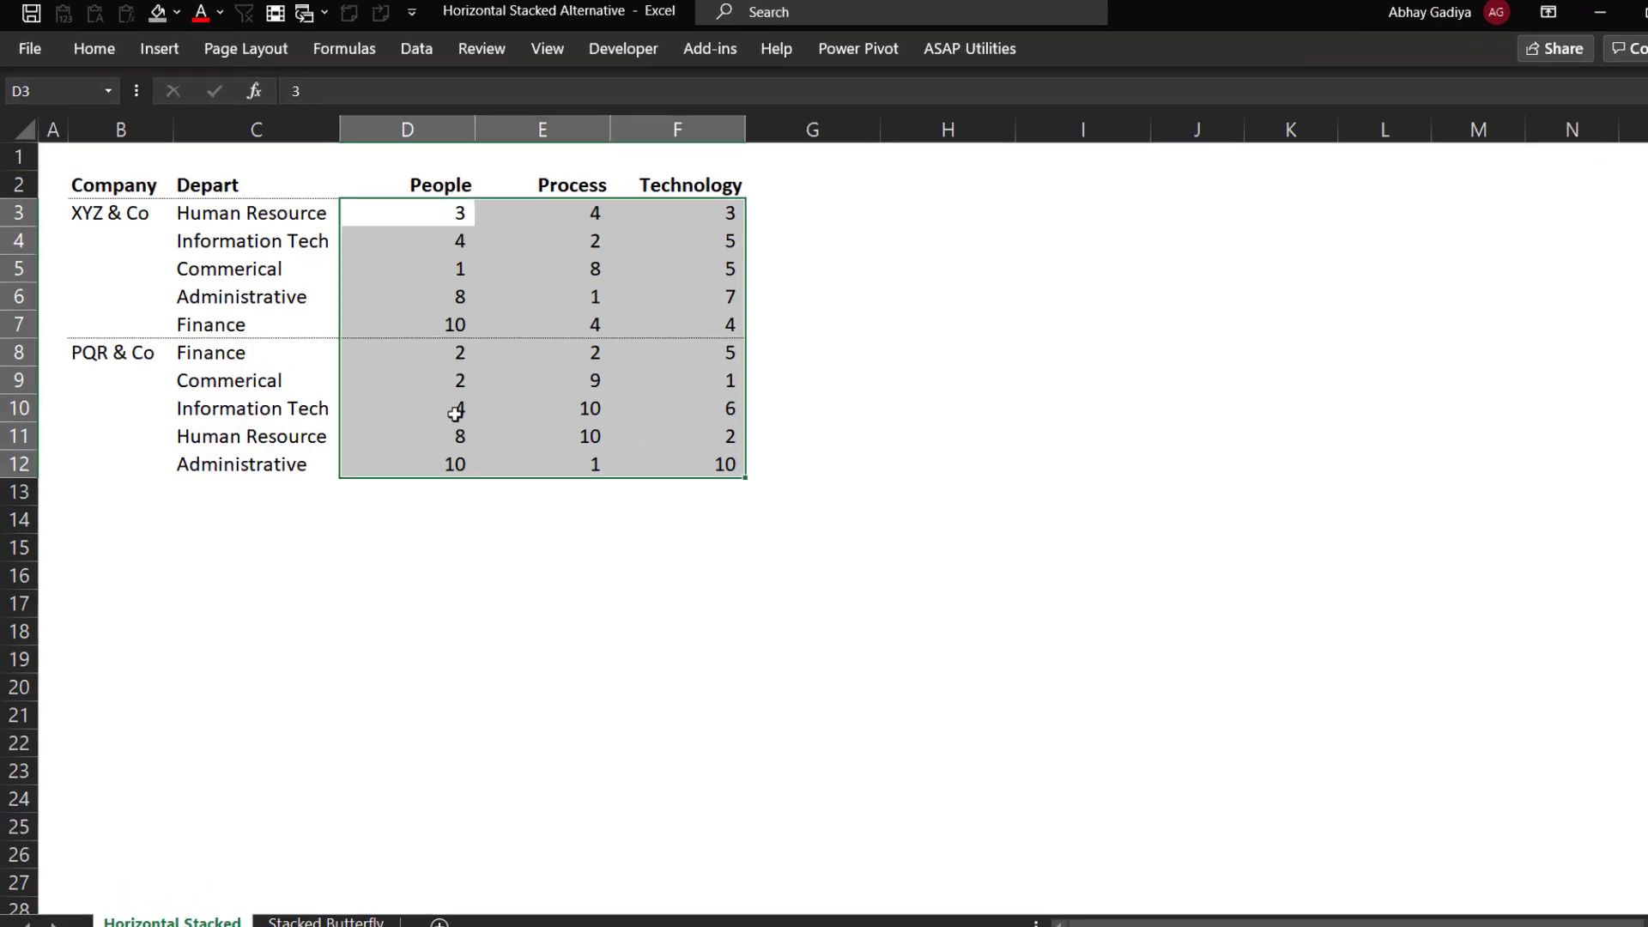
{"action": "left_click", "coordinate": [530, 133]}
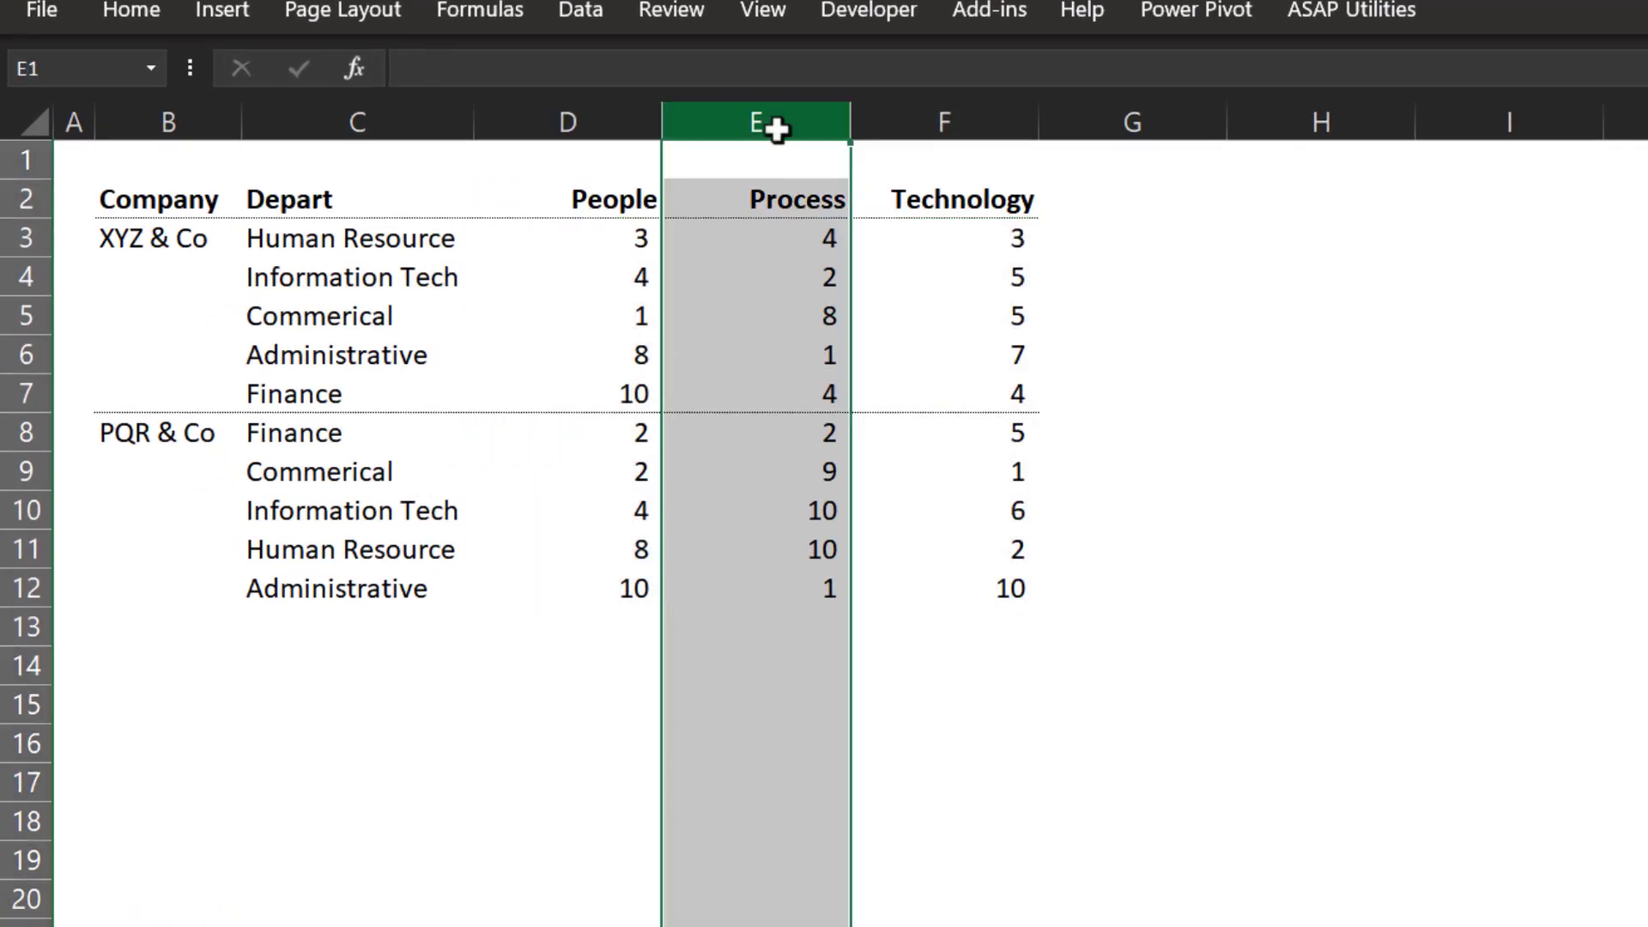
{"action": "key", "text": "ctrl+shift+plus"}
{"action": "key", "text": "Right"}
{"action": "key", "text": "Right"}
{"action": "key", "text": "Right"}
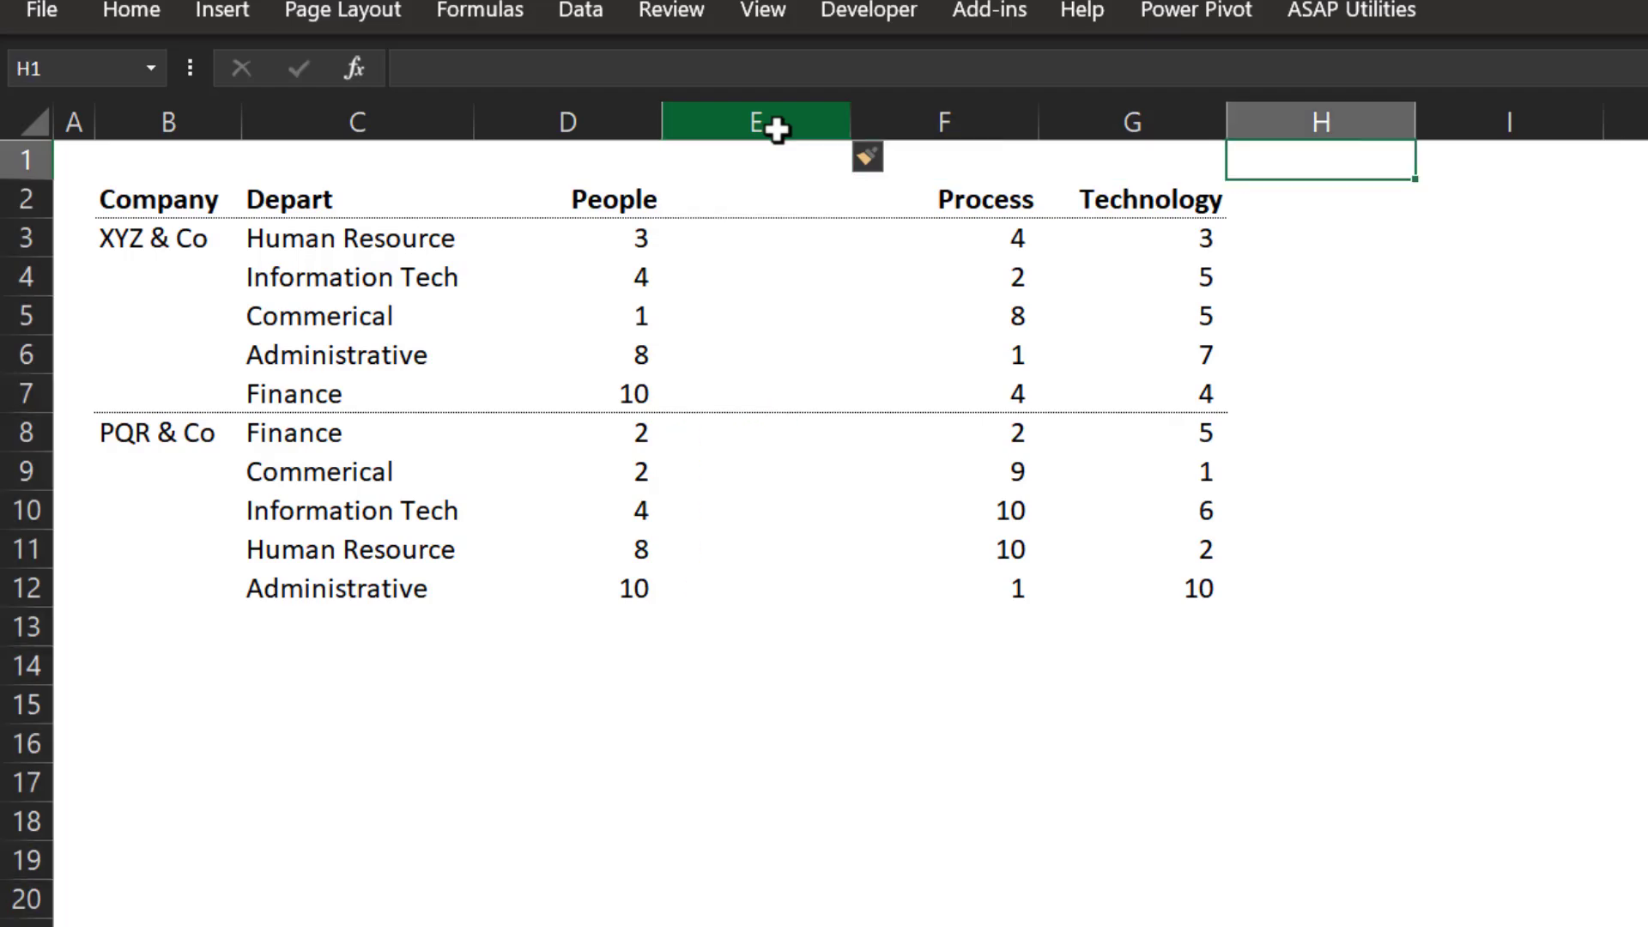
{"action": "key", "text": "Left"}
{"action": "key", "text": "ctrl+space"}
{"action": "key", "text": "ctrl+shift+plus"}
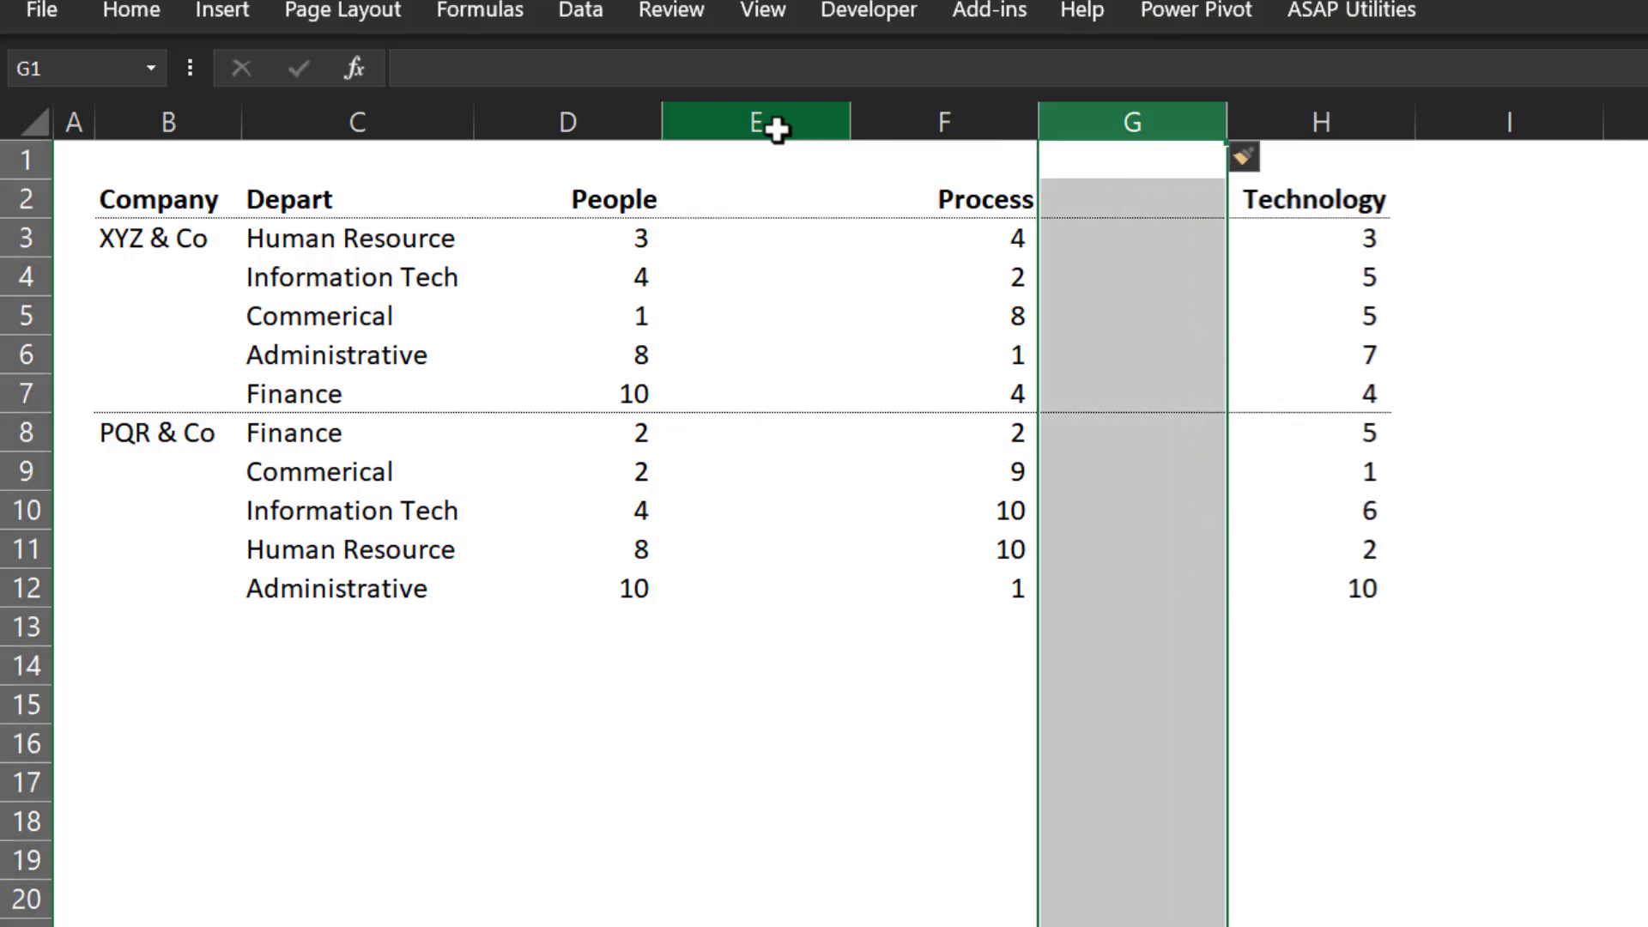
- Type 'Hidden' as the header of each of the three new columns
{"action": "key", "text": "Down"}
{"action": "key", "text": "Left"}
{"action": "key", "text": "Left"}
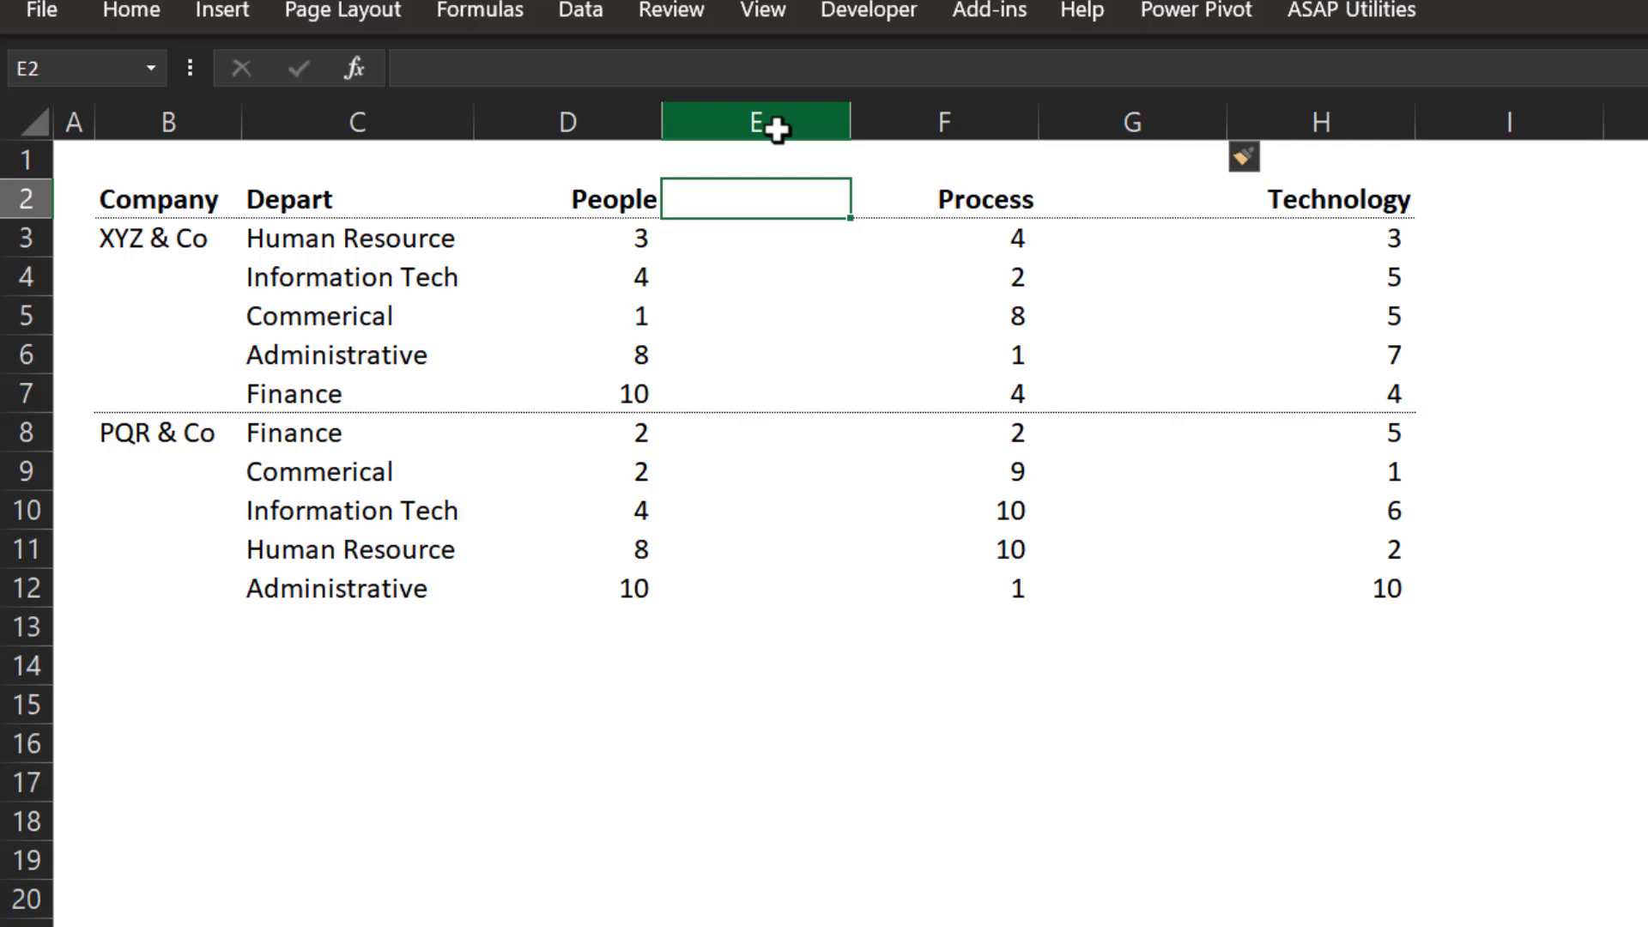
{"action": "type", "text": "Hidden"}
{"action": "key", "text": "ctrl+Return"}
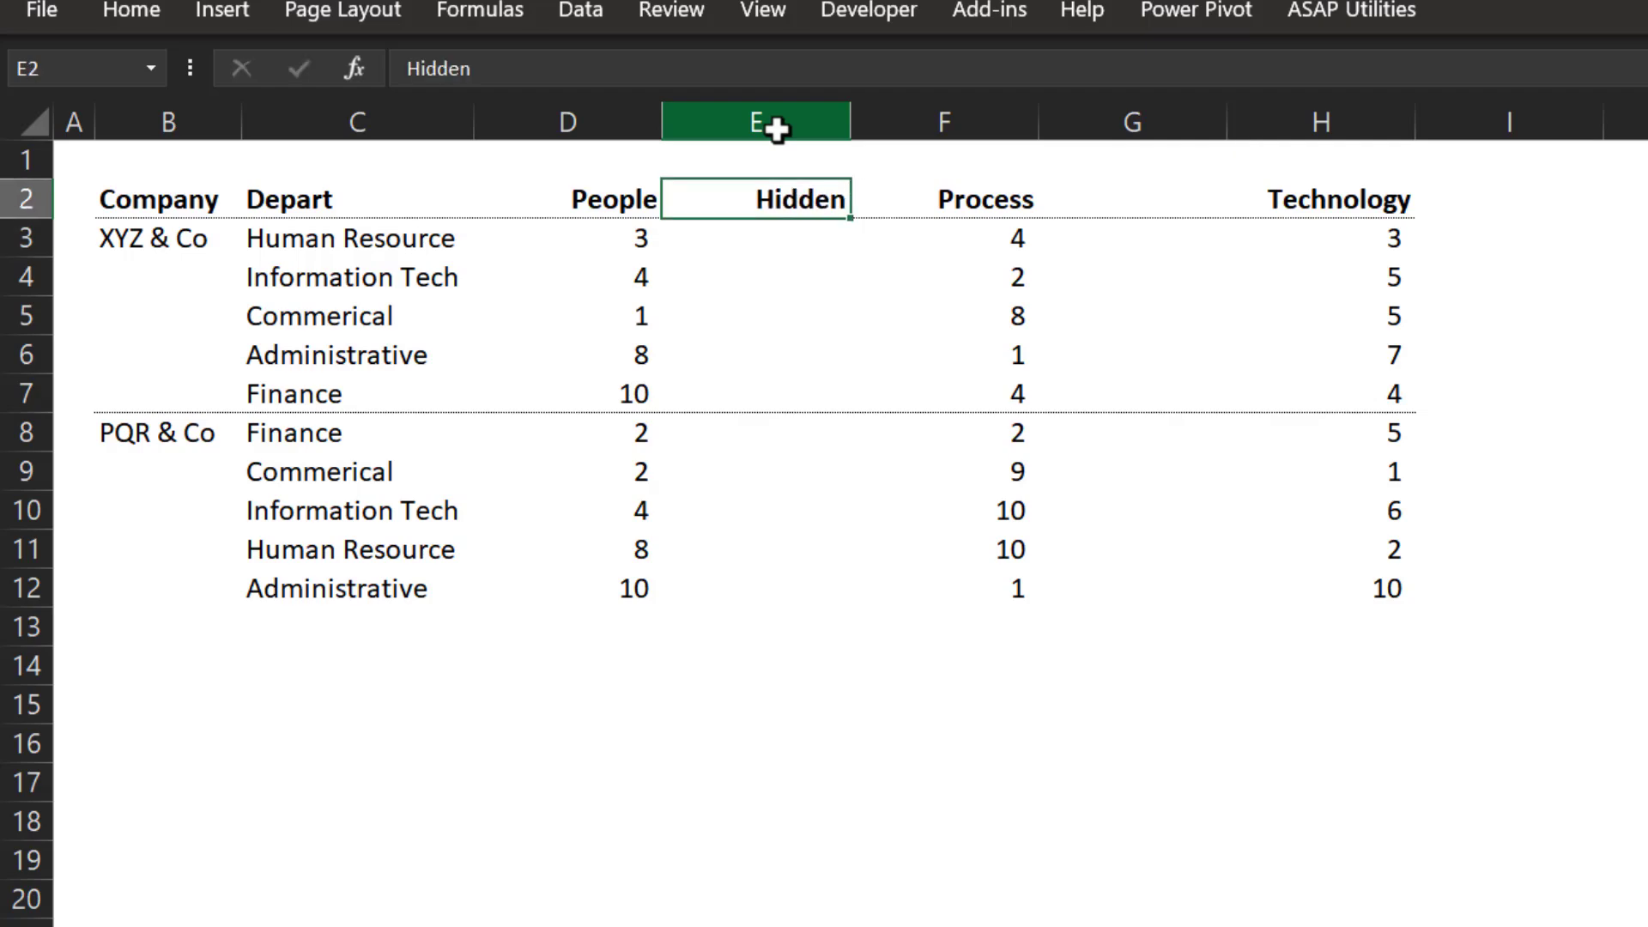
{"action": "key", "text": "Right"}
{"action": "key", "text": "Right"}
{"action": "type", "text": "Hidd"}
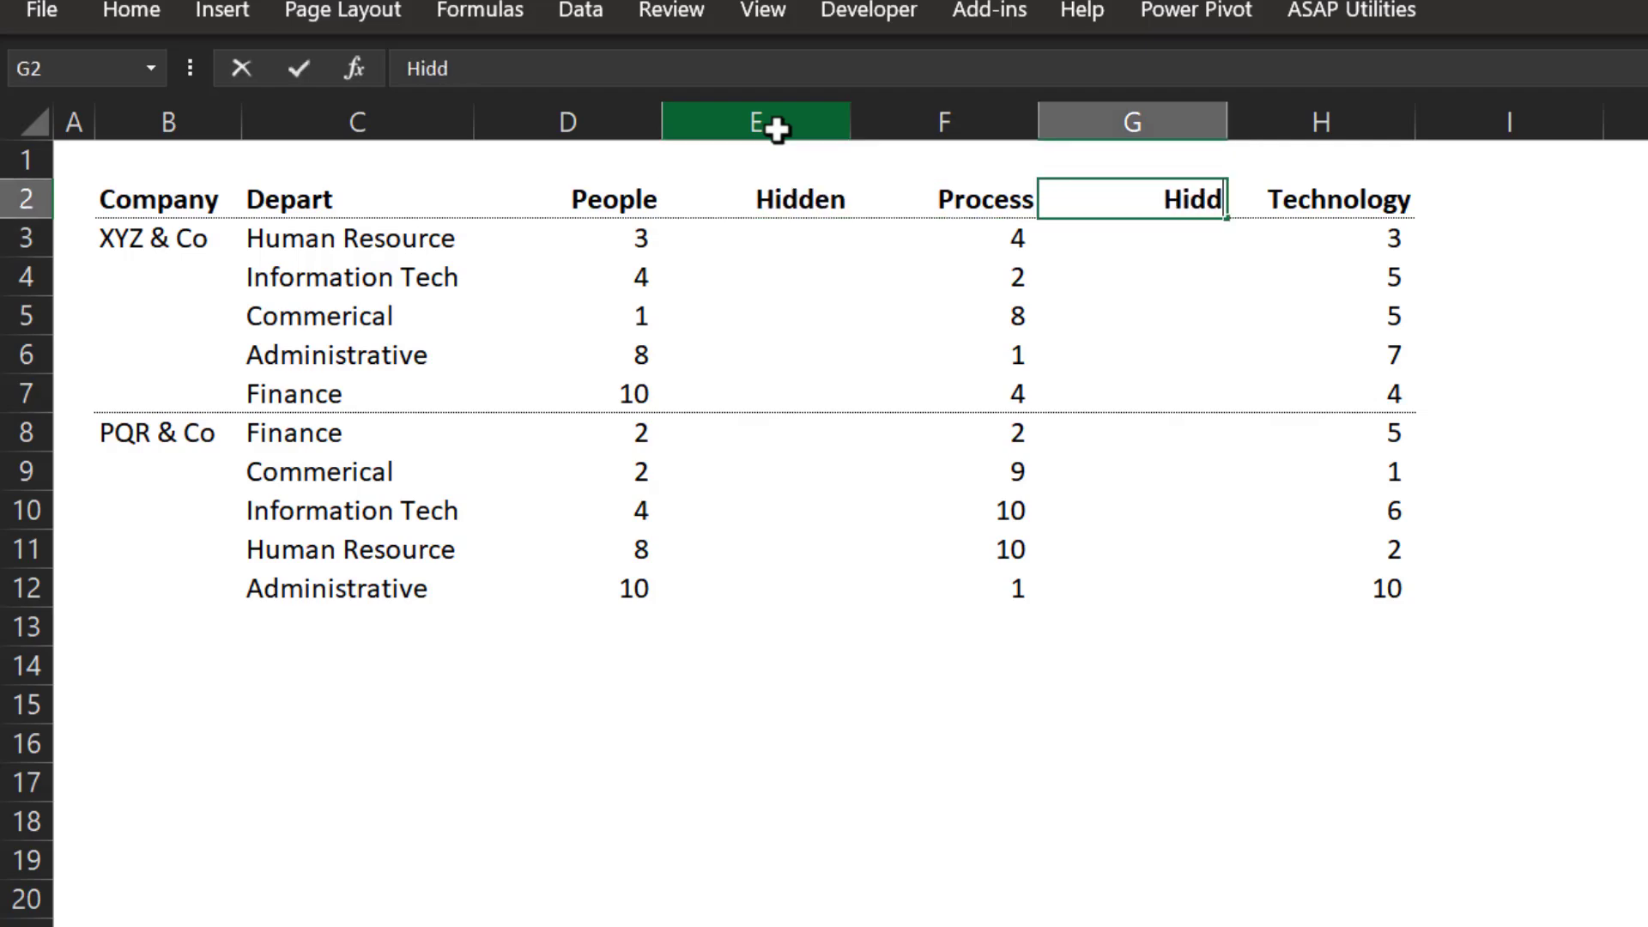
{"action": "type", "text": "en"}
{"action": "key", "text": "Right"}
{"action": "key", "text": "Right"}
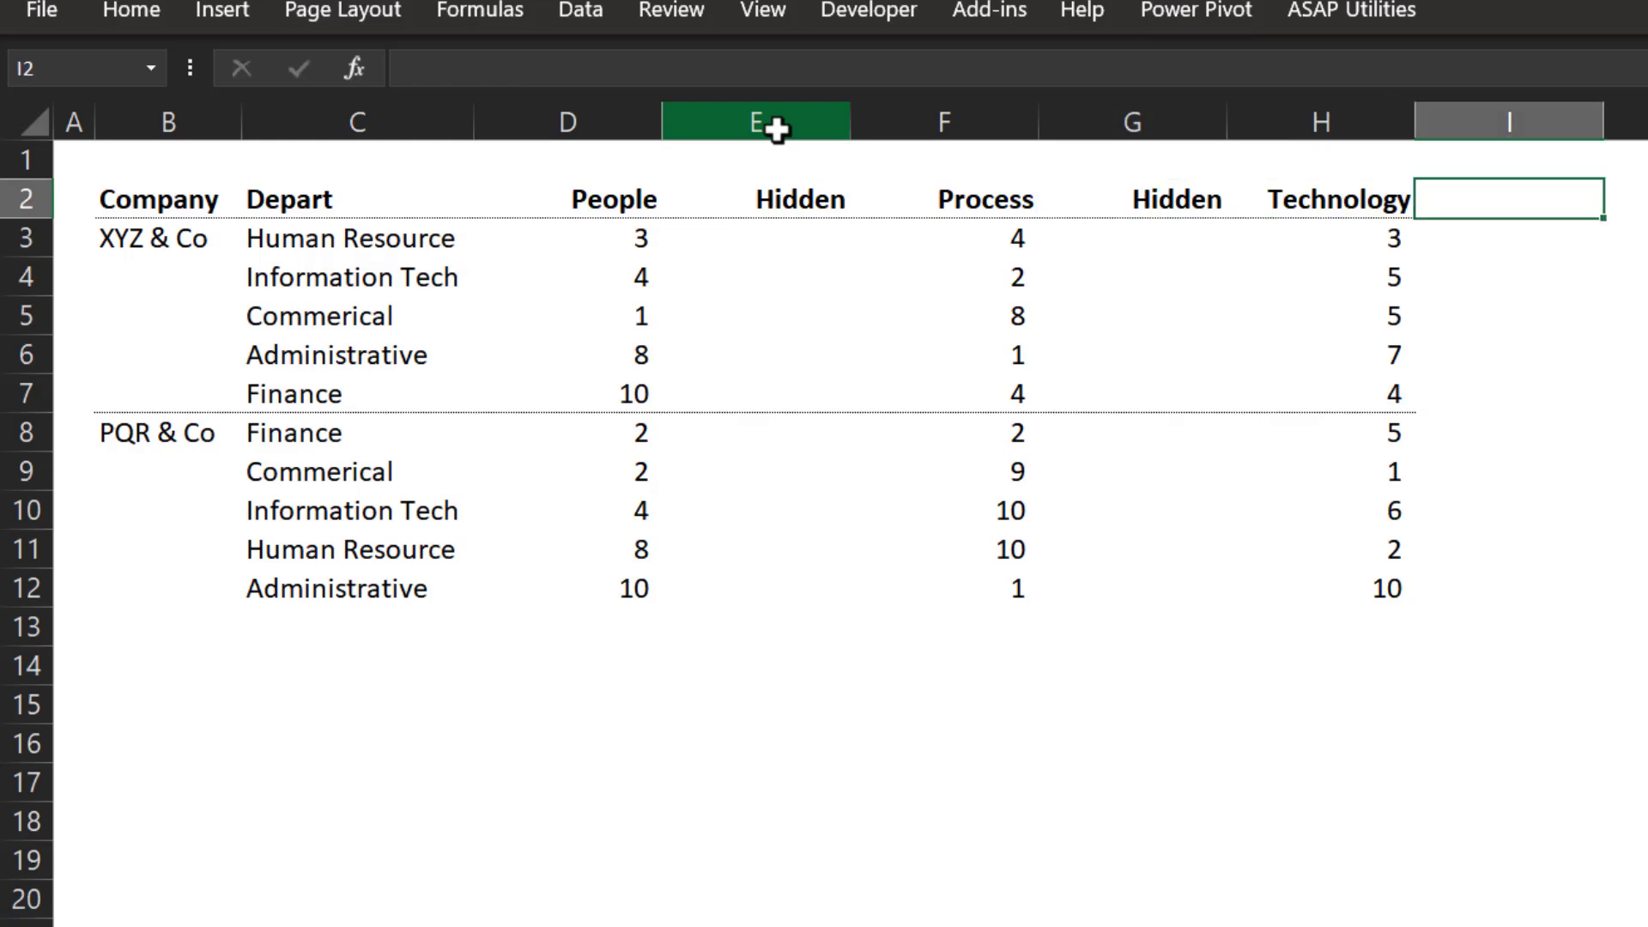
{"action": "type", "text": "Hidden"}
{"action": "key", "text": "Return"}
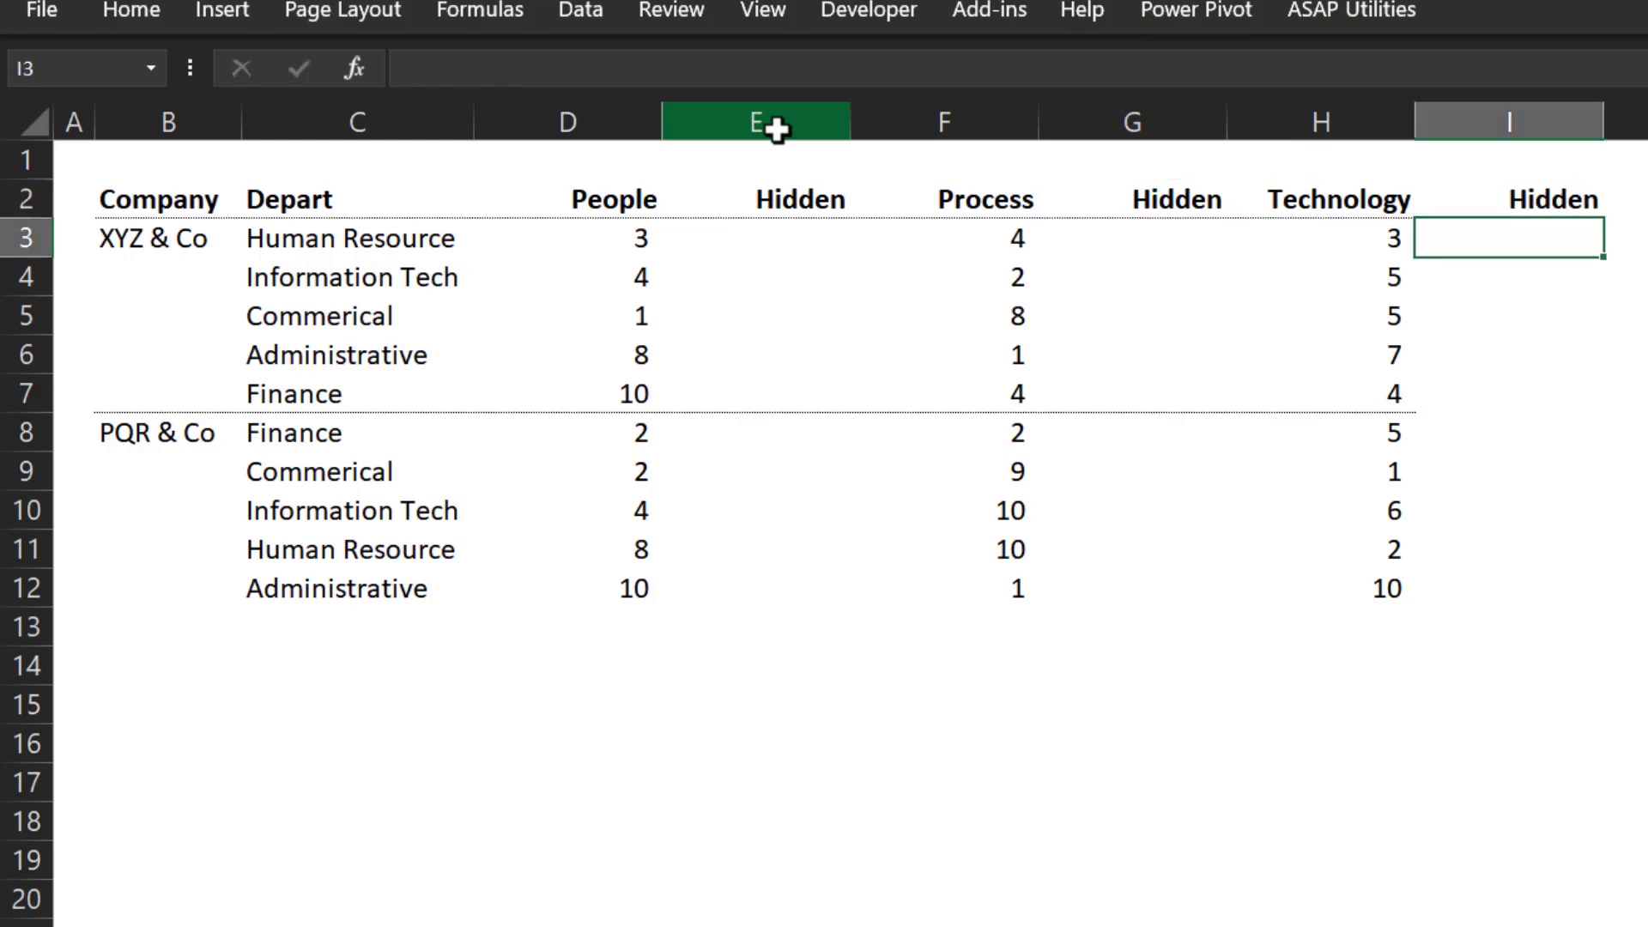
- Fill the first Hidden column, column E, with grey
{"action": "key", "text": "Left"}
{"action": "key", "text": "Left"}
{"action": "key", "text": "Left"}
{"action": "key", "text": "Left"}
{"action": "key", "text": "Up"}
{"action": "key", "text": "shift+Down"}
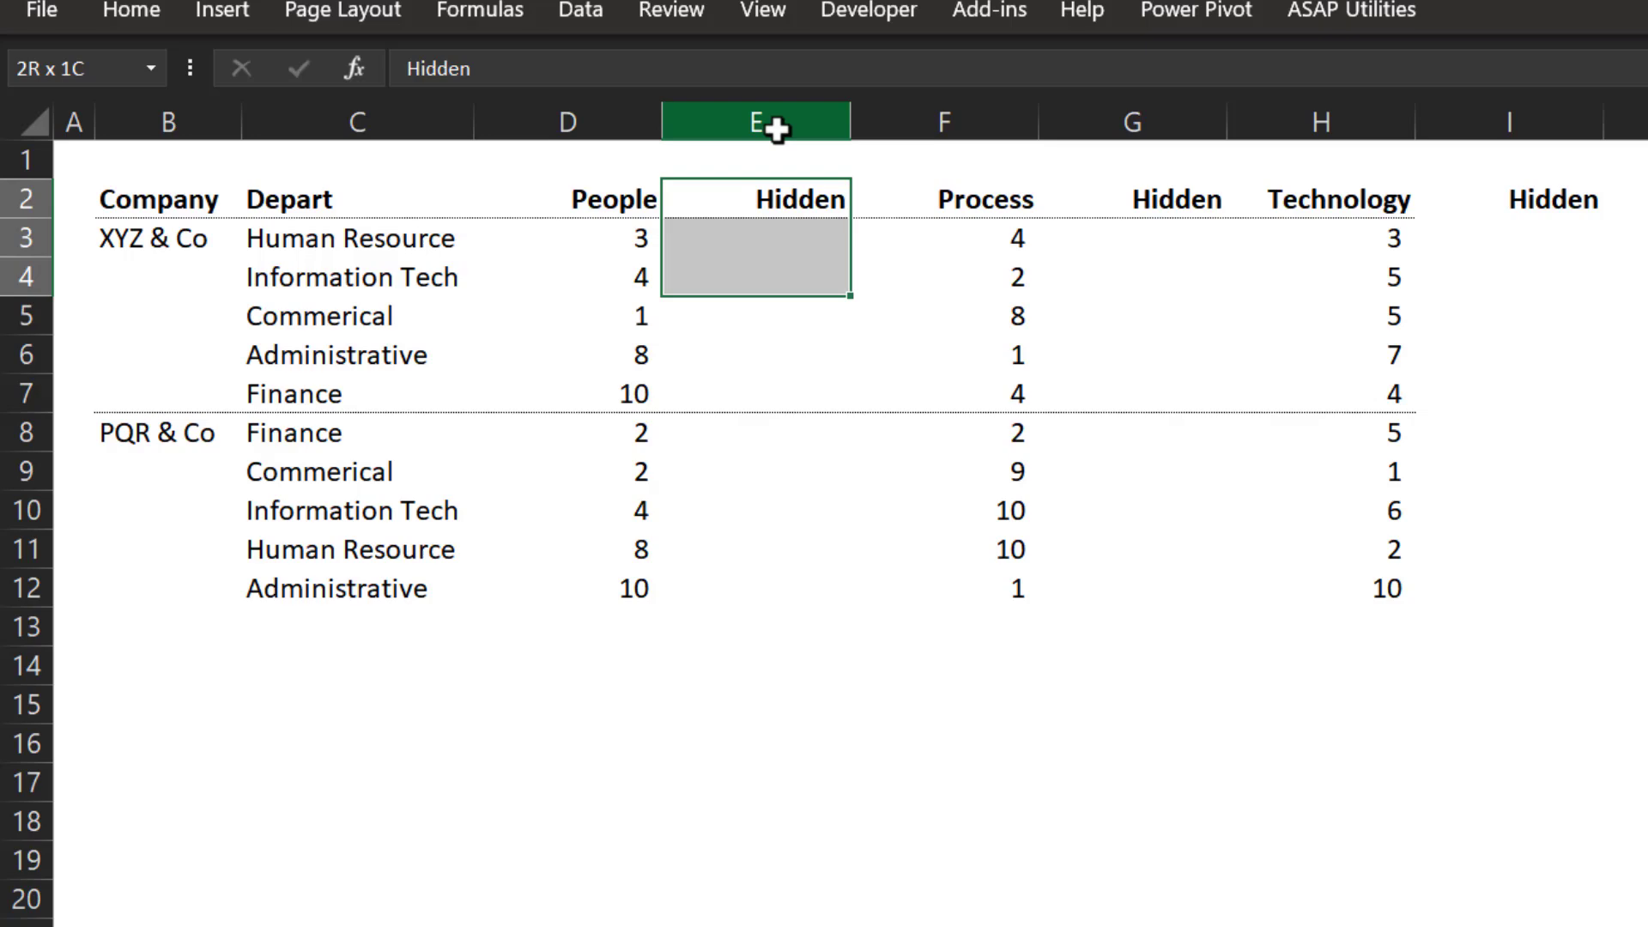
{"action": "key", "text": "shift+Down"}
{"action": "key", "text": "shift+Down"}
{"action": "key", "text": "shift+Down"}
{"action": "key", "text": "shift+Down"}
{"action": "key", "text": "shift+Up"}
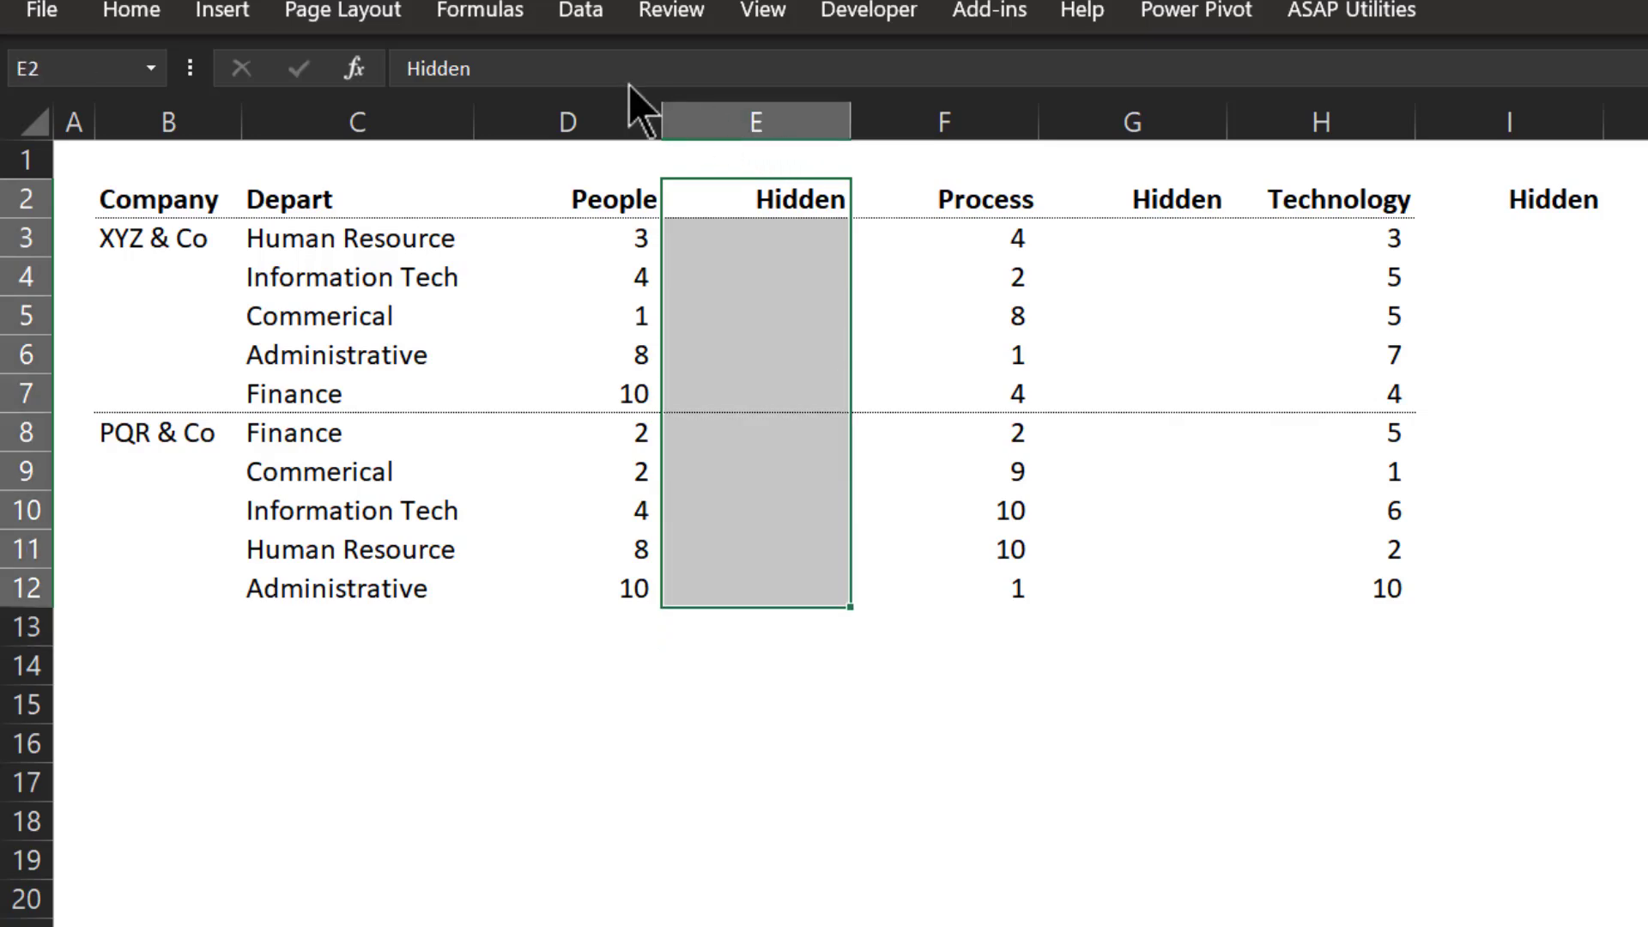
{"action": "left_click", "coordinate": [212, 7]}
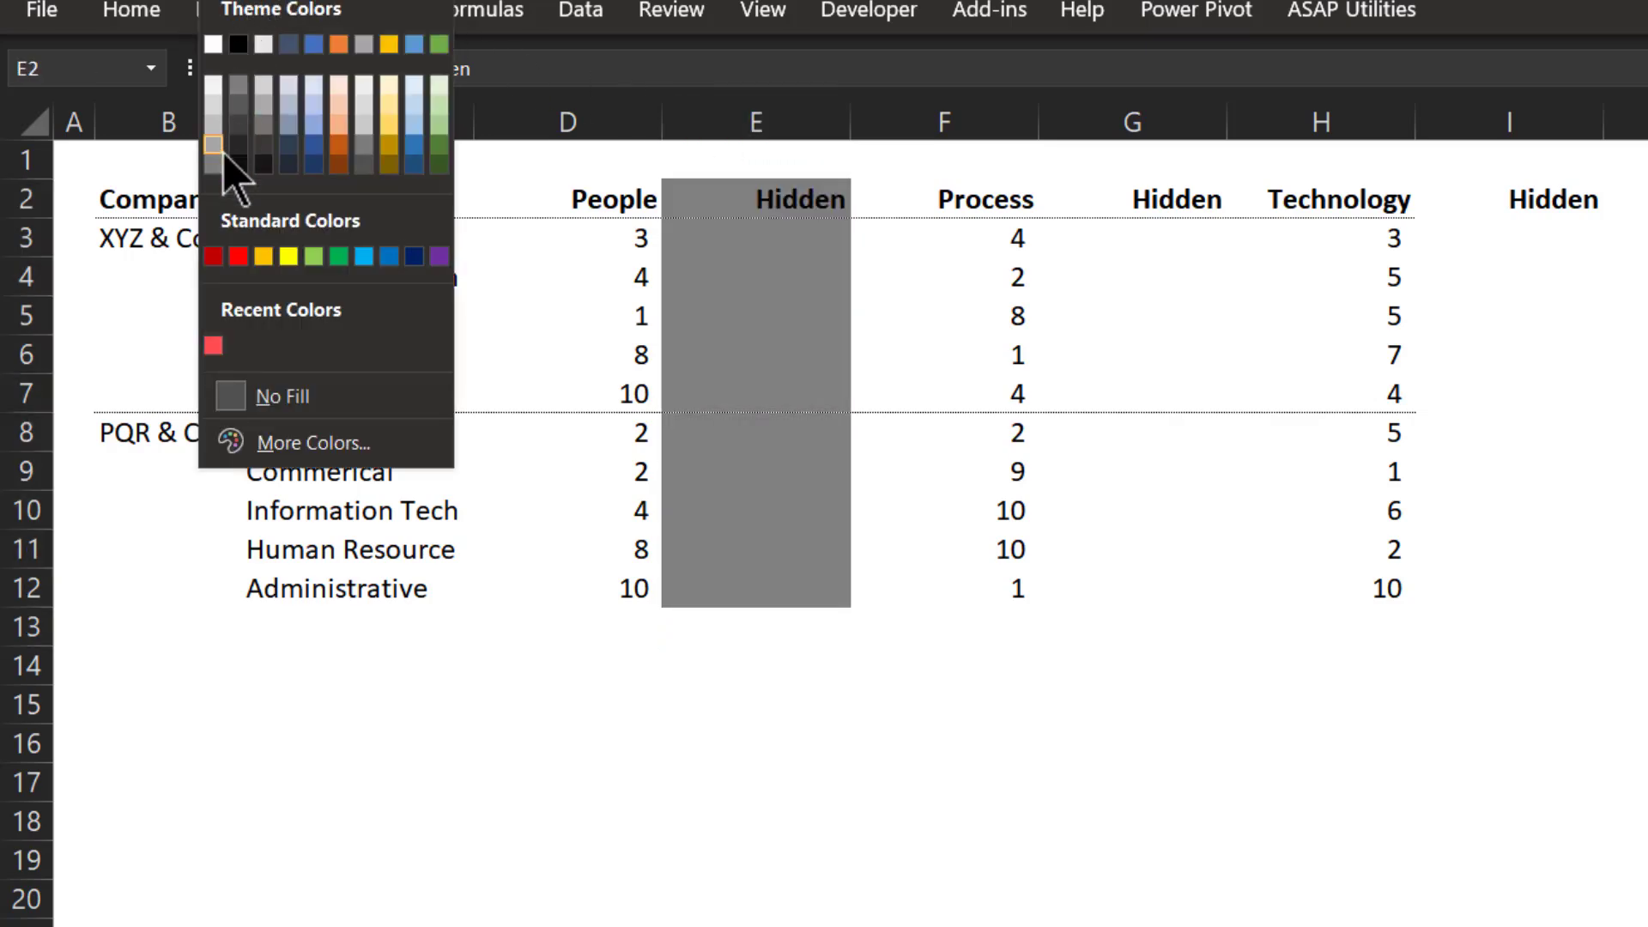
{"action": "left_click", "coordinate": [214, 160]}
- Copy the grey Hidden column E and paste it into columns G and I
{"action": "key", "text": "ctrl+c"}
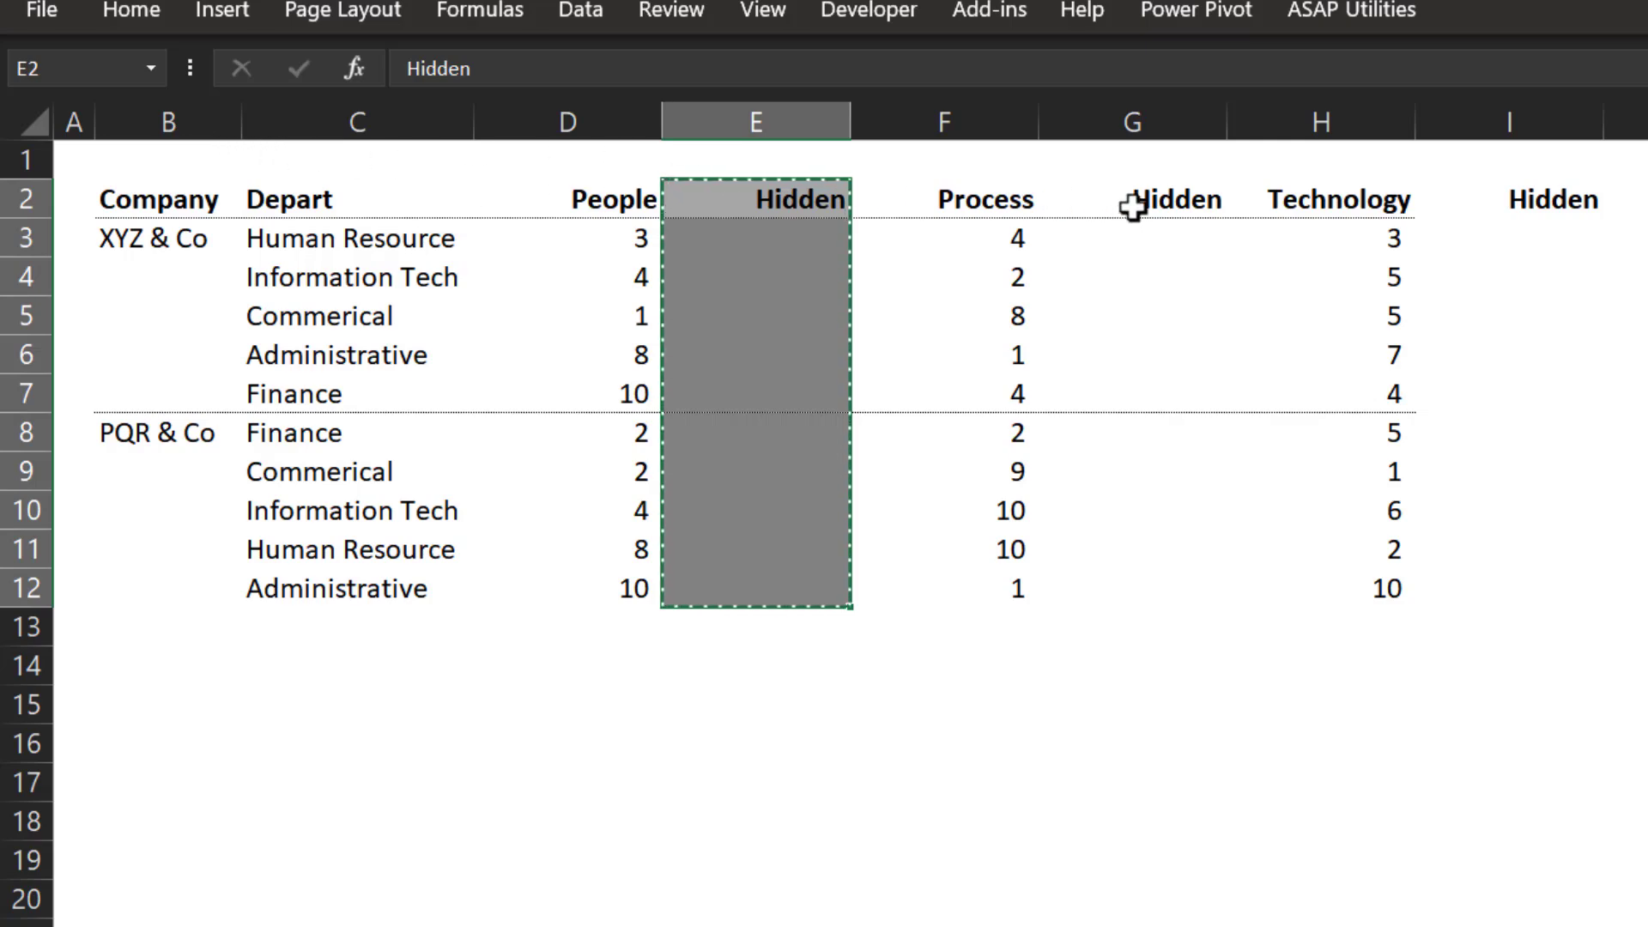
{"action": "left_click", "coordinate": [1133, 203]}
{"action": "key", "text": "ctrl+v"}
{"action": "left_click", "coordinate": [1501, 206]}
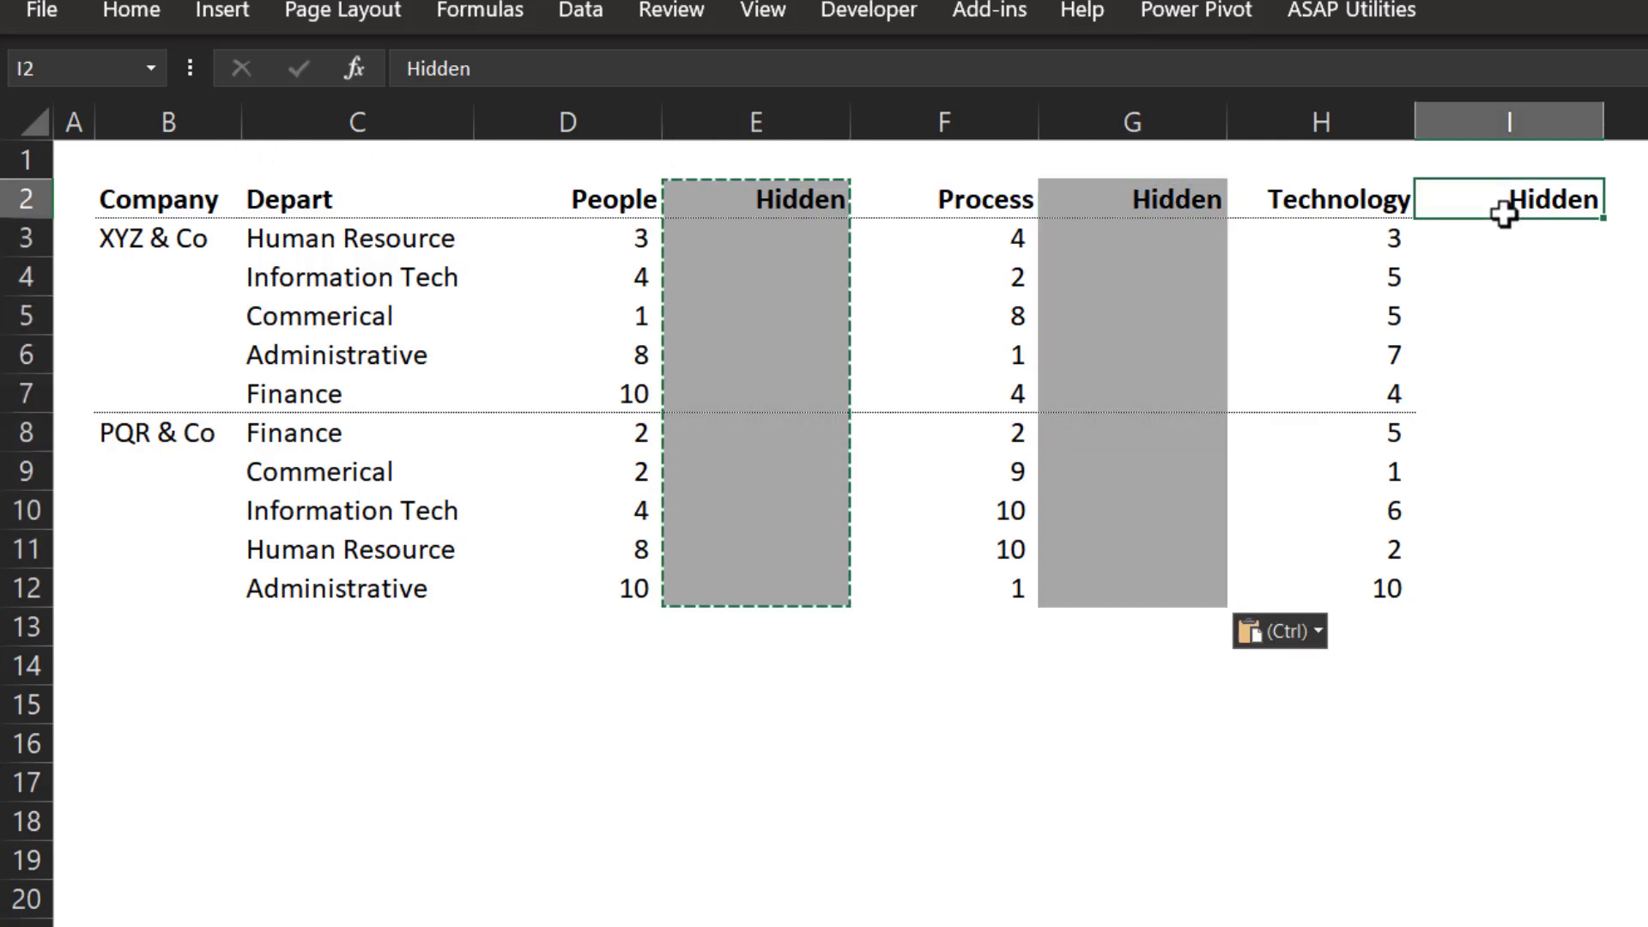
{"action": "key", "text": "ctrl+v"}
{"action": "key", "text": "Escape"}
- Select the value cells of the Hidden columns E, G and I together
{"action": "left_click_drag", "start_coordinate": [793, 236], "coordinate": [806, 589]}
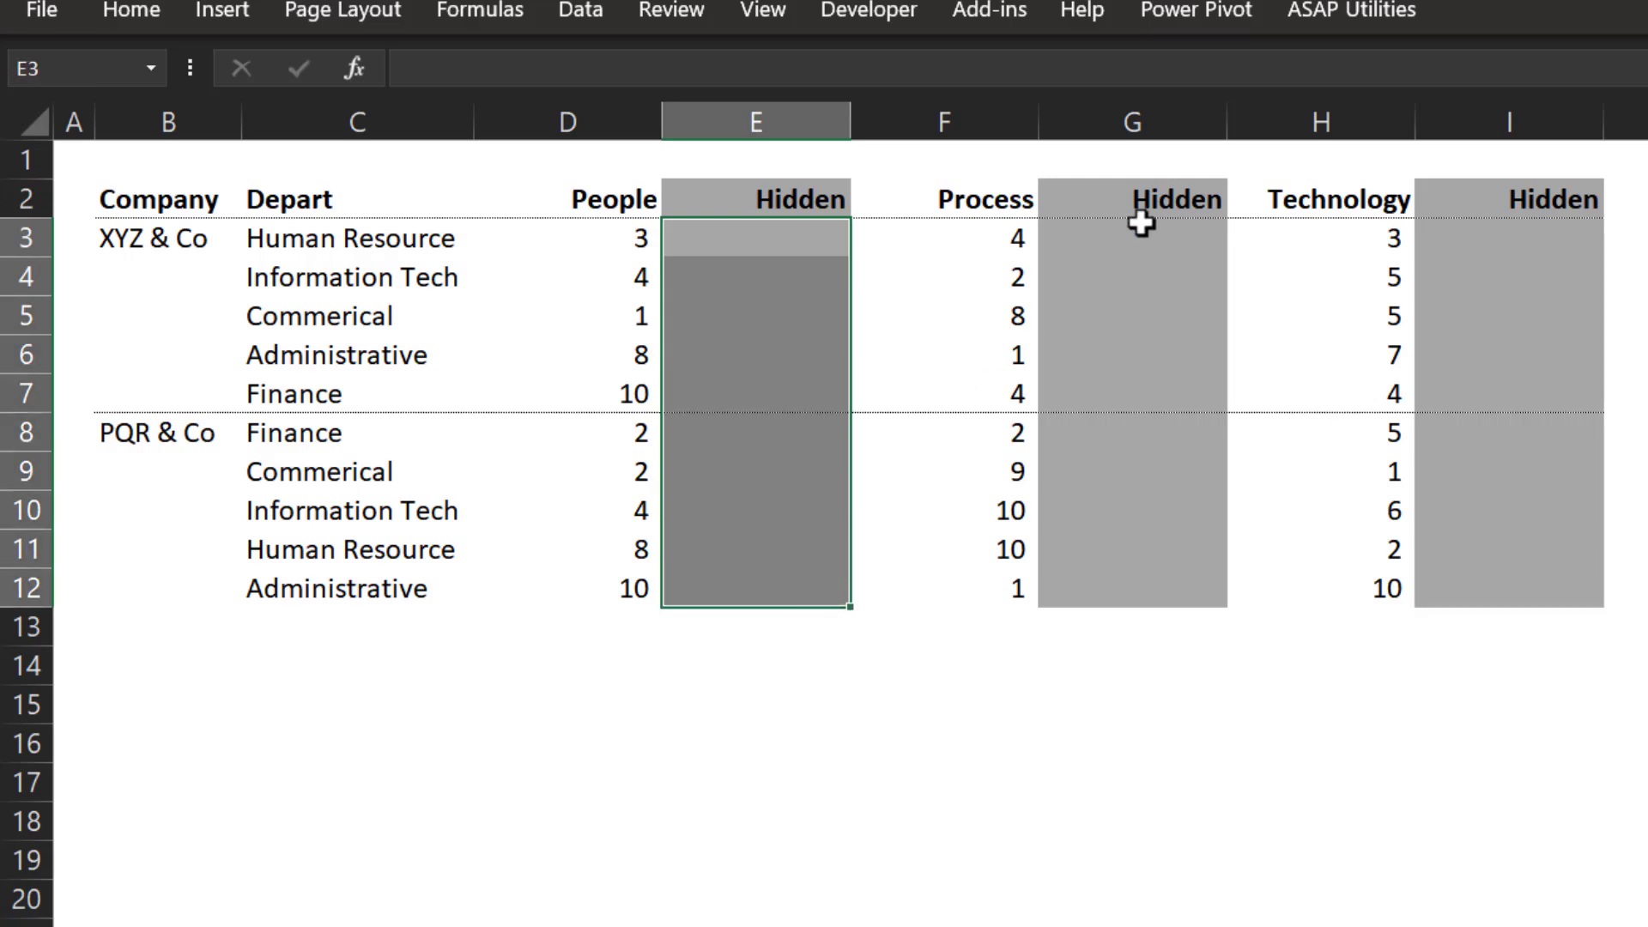
{"action": "left_click_drag", "start_coordinate": [1140, 237], "coordinate": [1145, 602]}
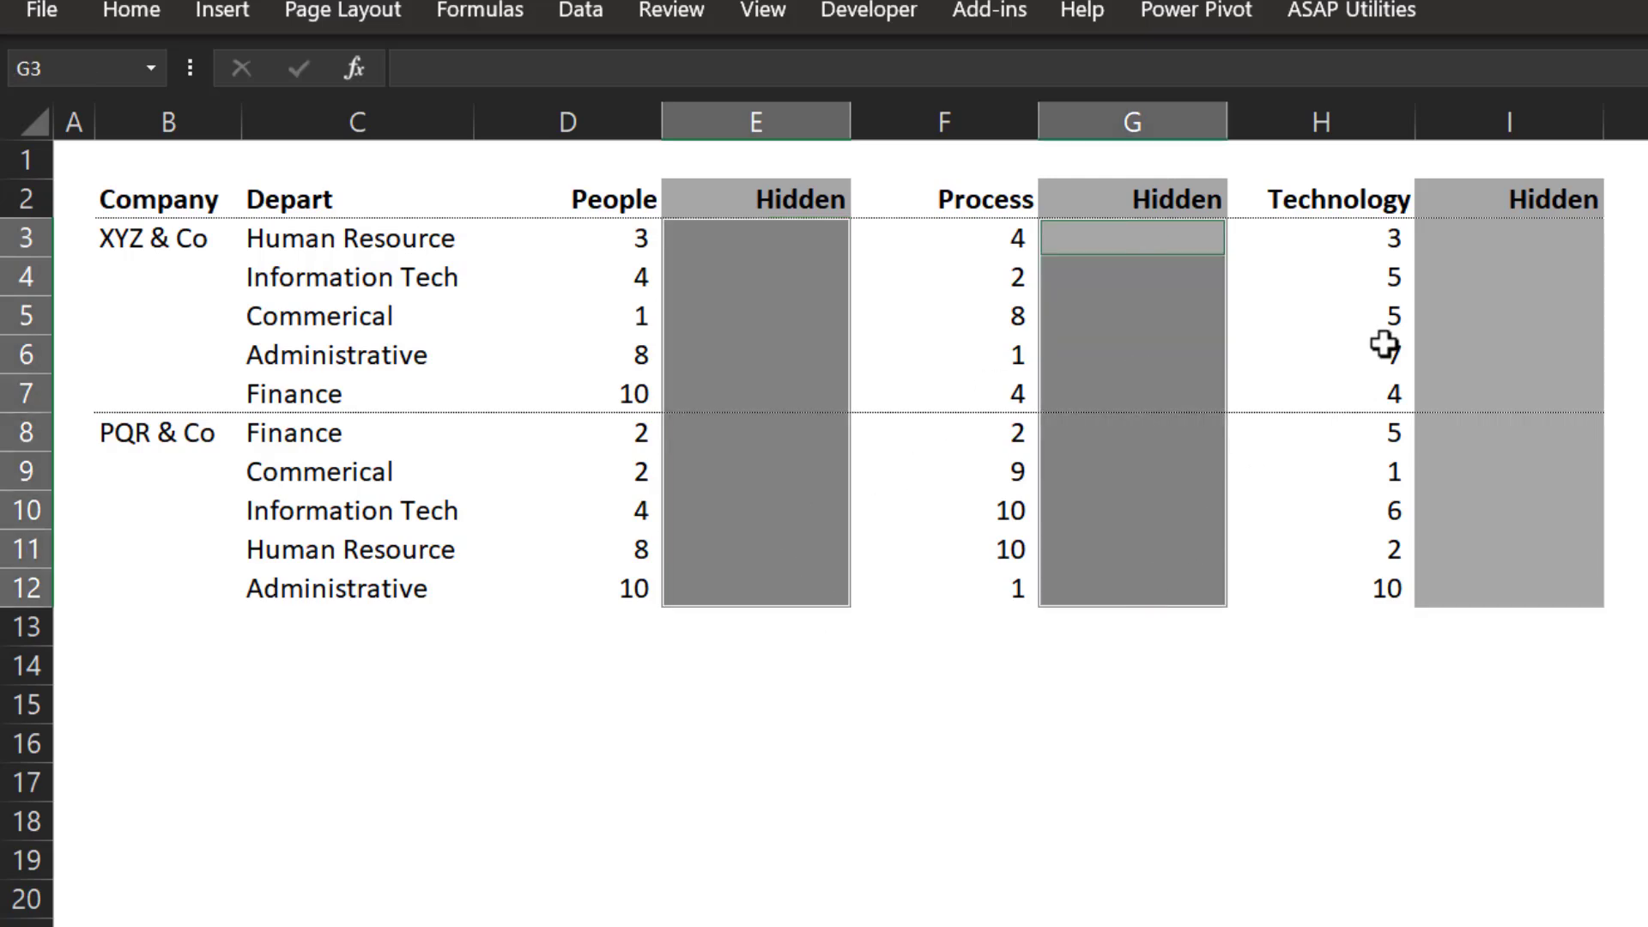
{"action": "left_click_drag", "start_coordinate": [1499, 226], "coordinate": [1497, 578]}
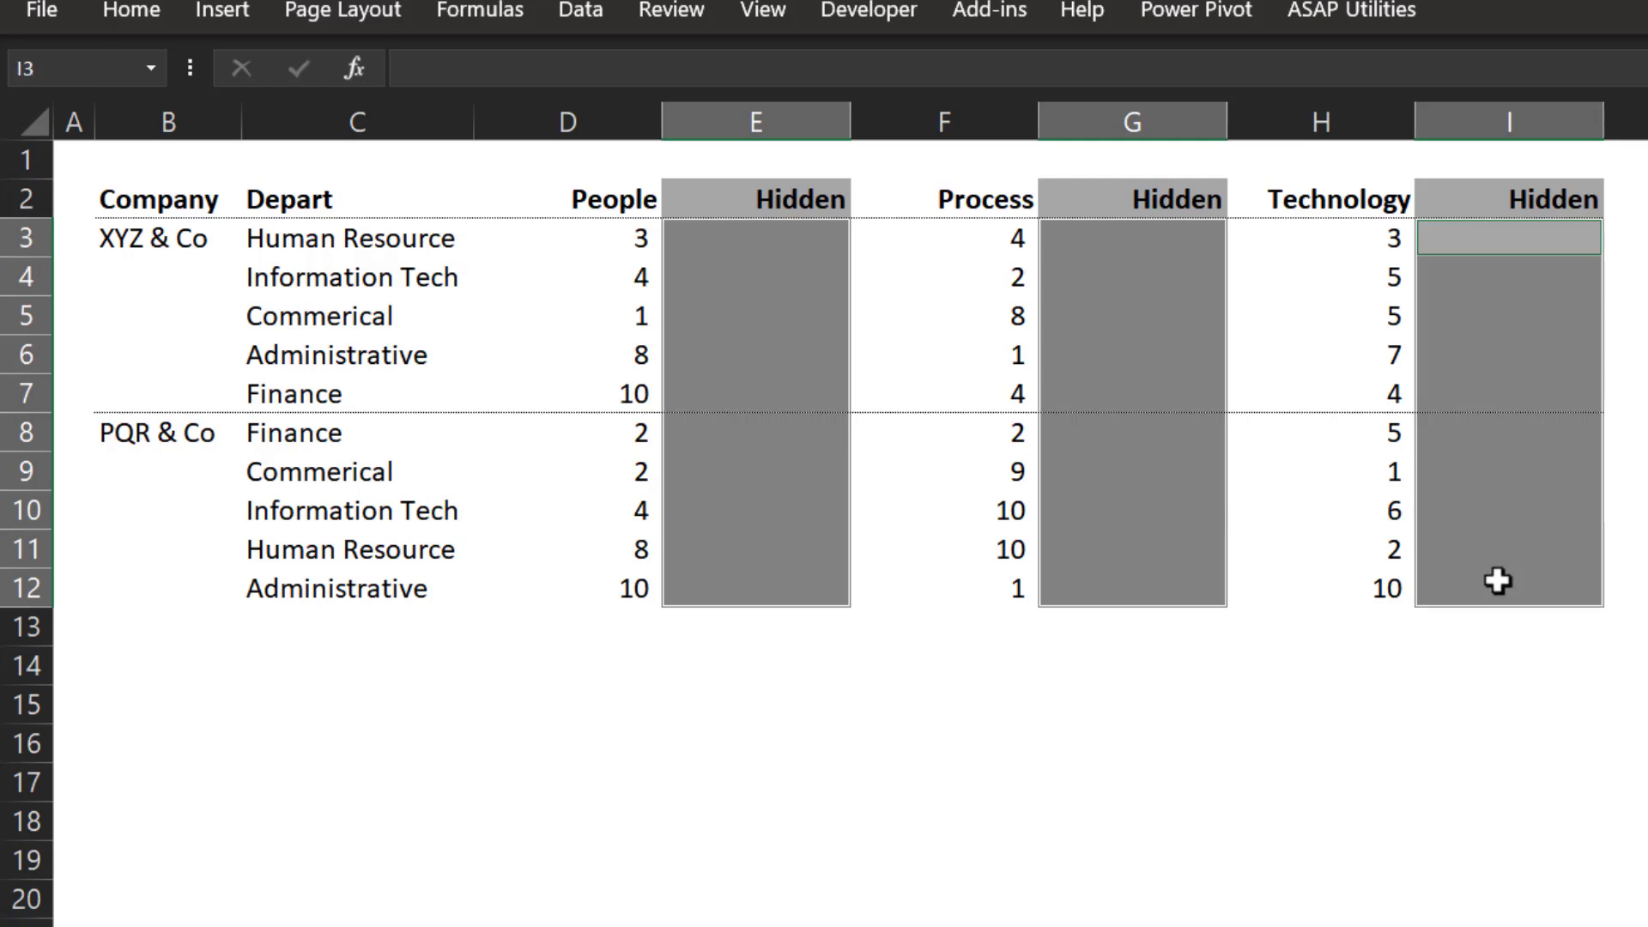
{"action": "type", "text": "=15-"}
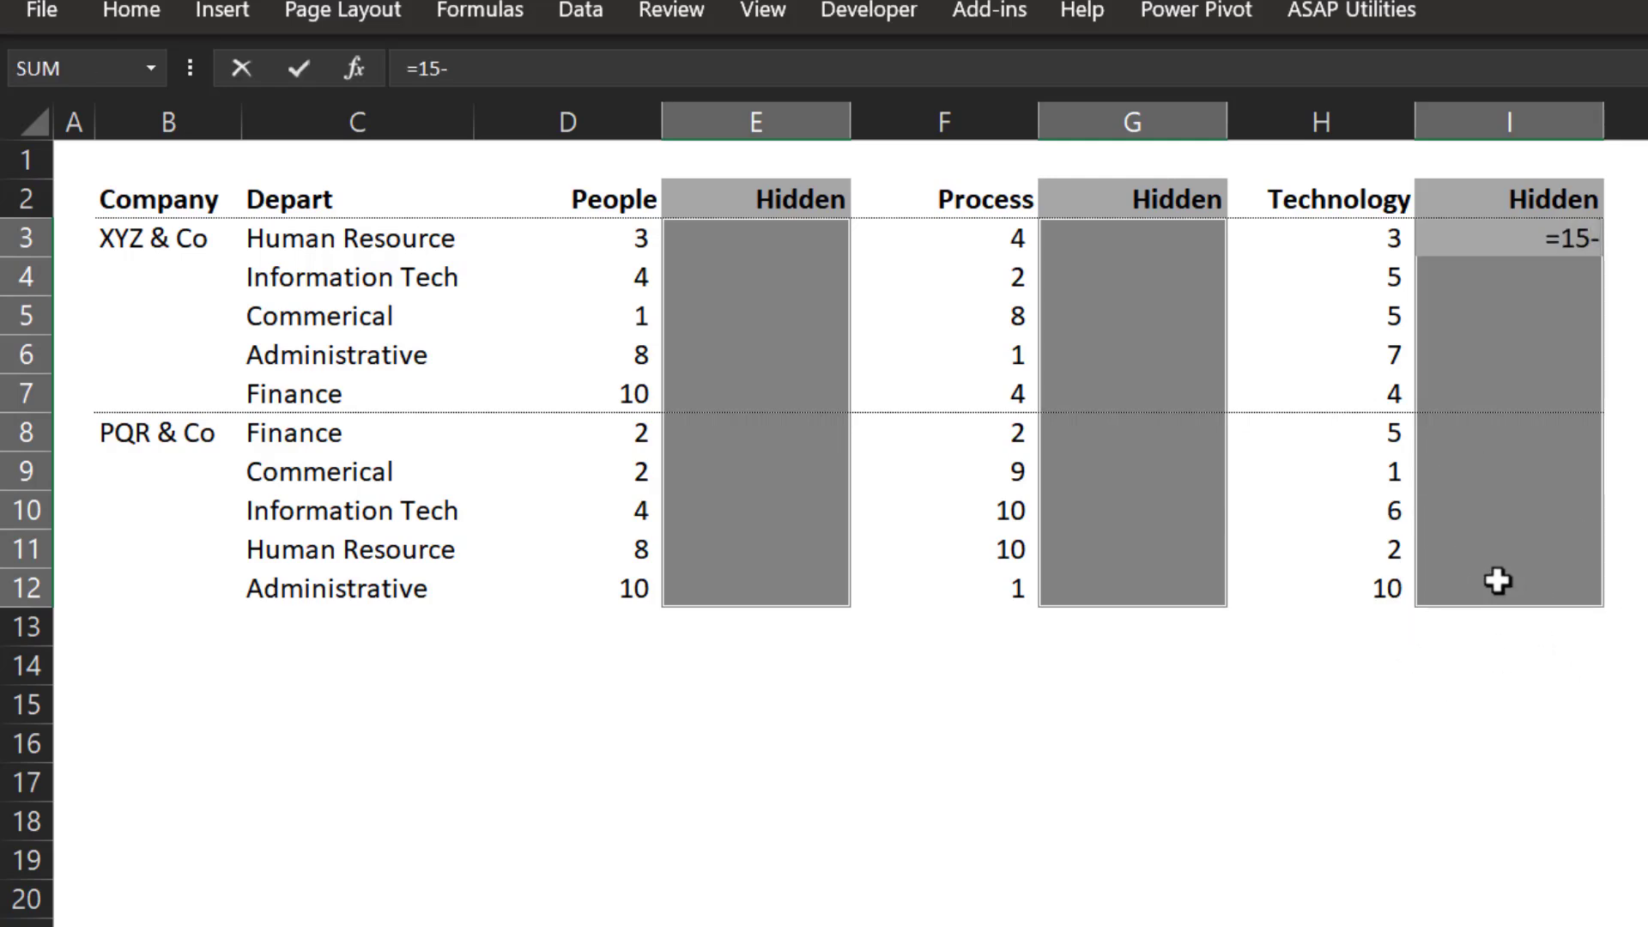
- Enter =15-H3 into all selected Hidden cells at once, then select the table B2:I12
{"action": "key", "text": "Left"}
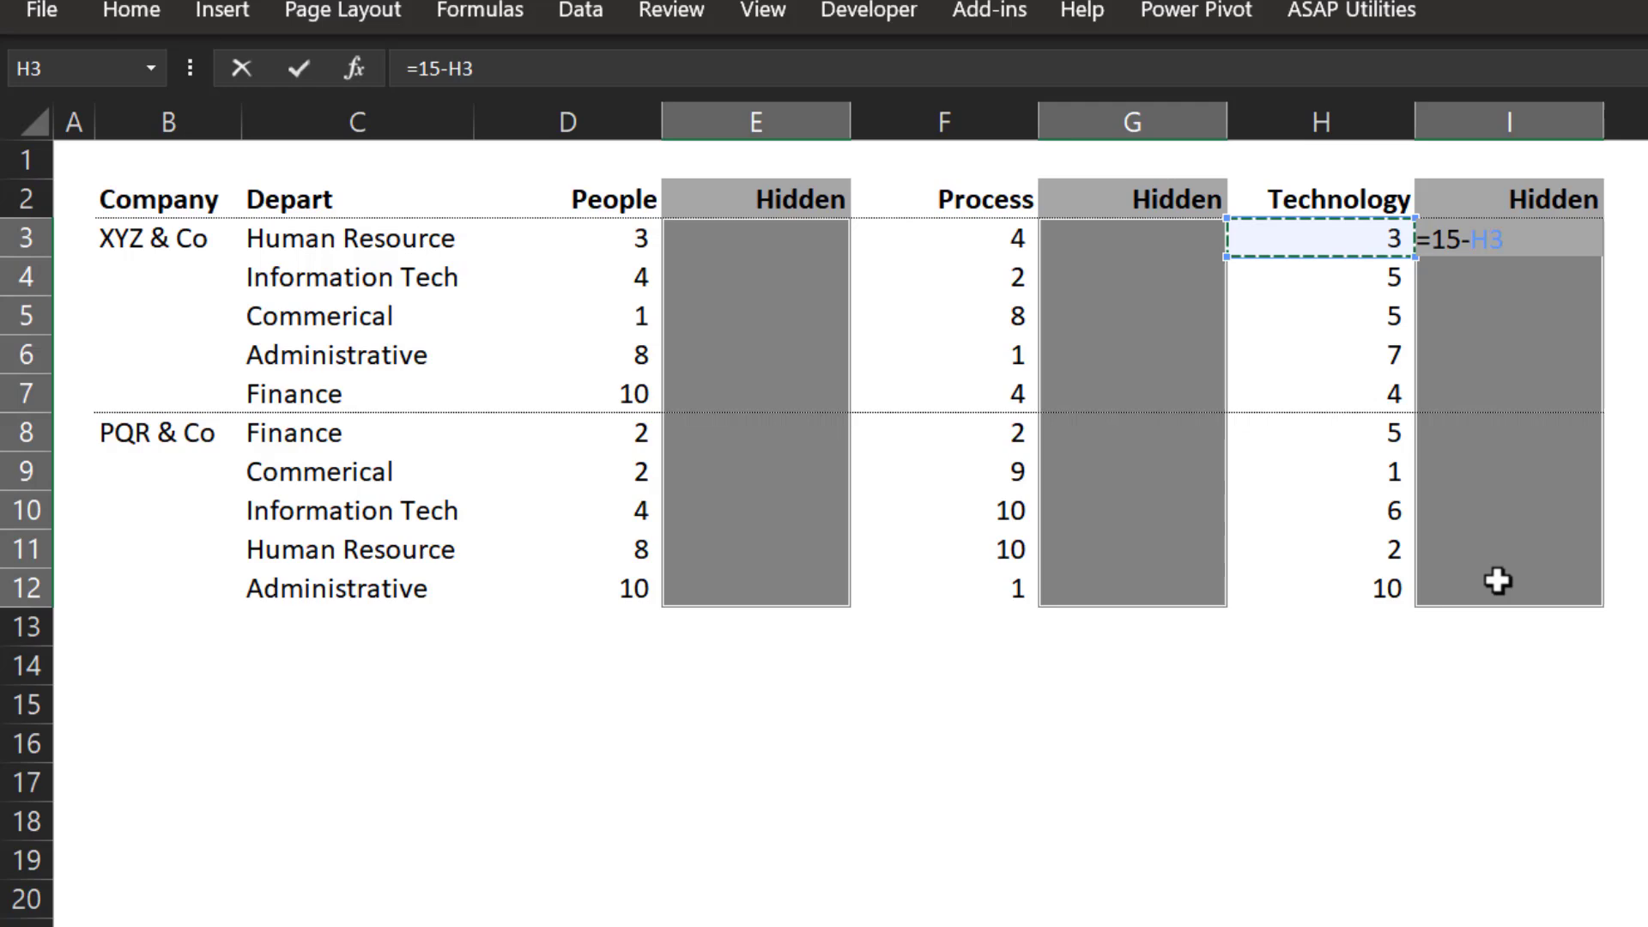
{"action": "key", "text": "ctrl+Return"}
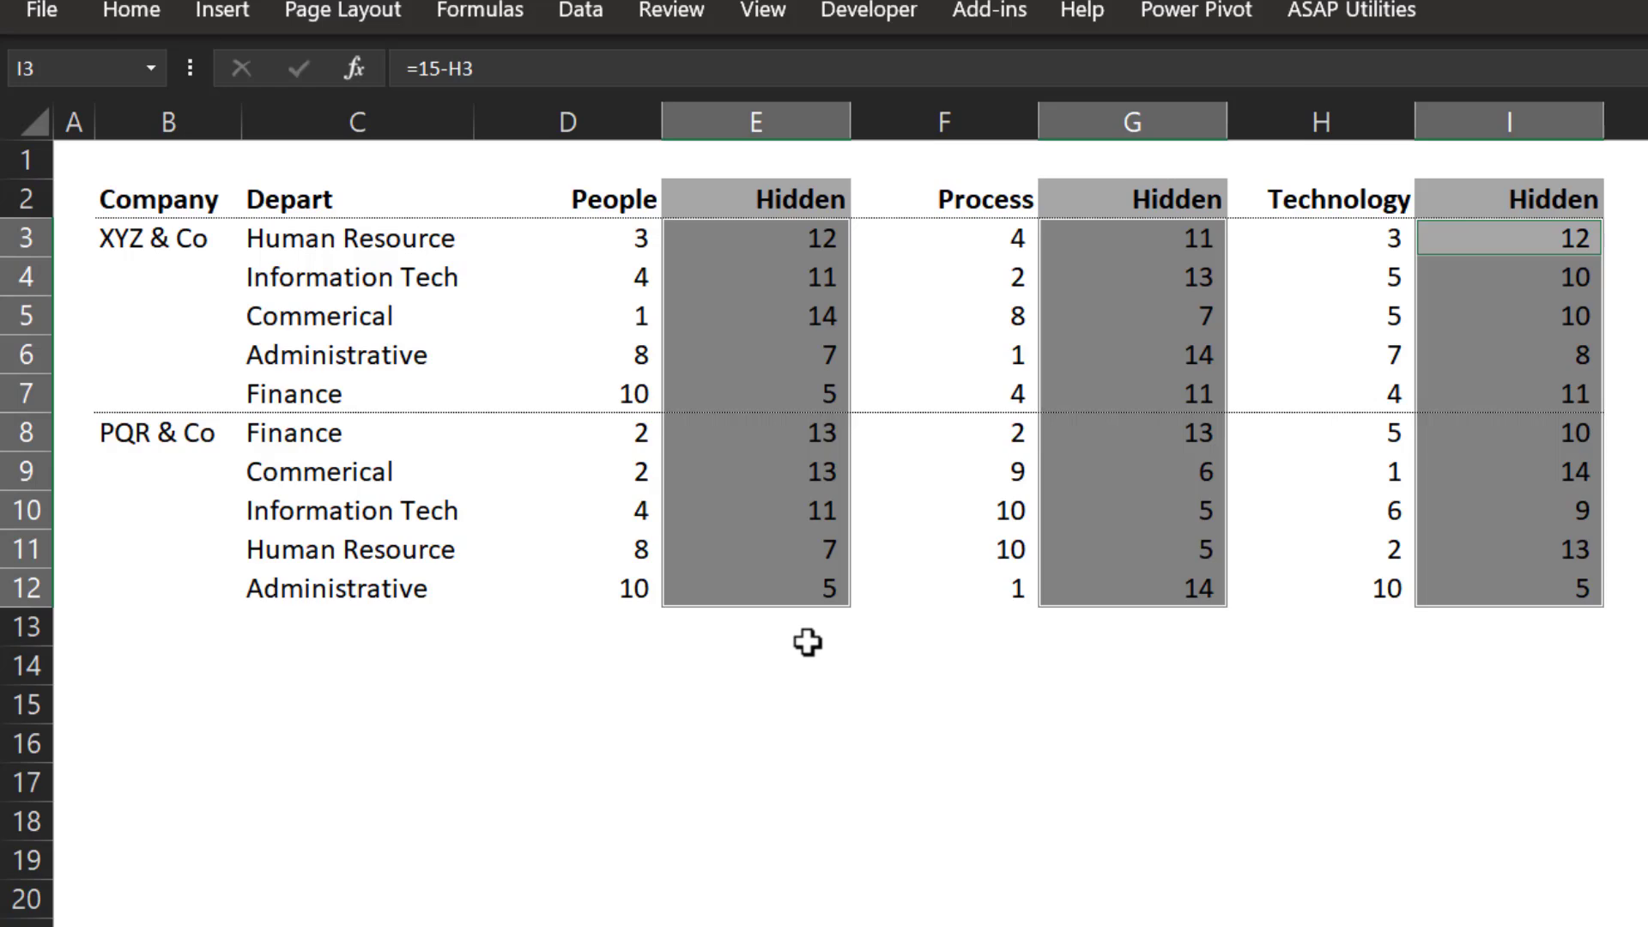
{"action": "left_click", "coordinate": [807, 503]}
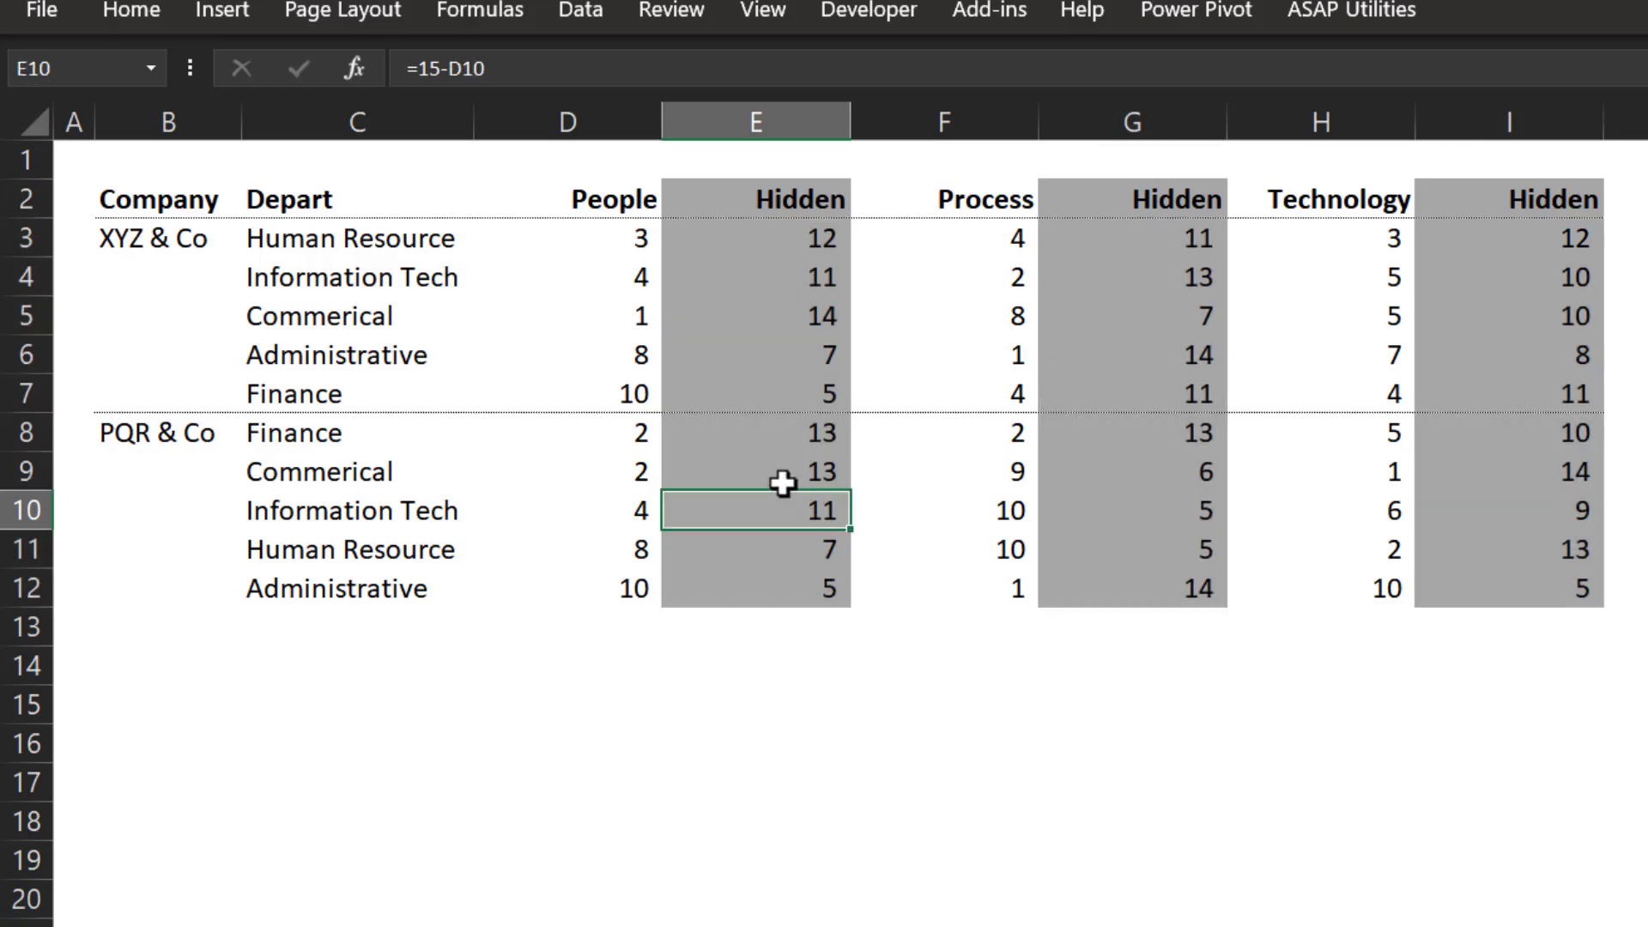
{"action": "mouse_move", "coordinate": [147, 203]}
{"action": "left_mouse_down"}
{"action": "mouse_move", "coordinate": [975, 563]}
{"action": "mouse_move", "coordinate": [1477, 588]}
{"action": "left_mouse_up"}
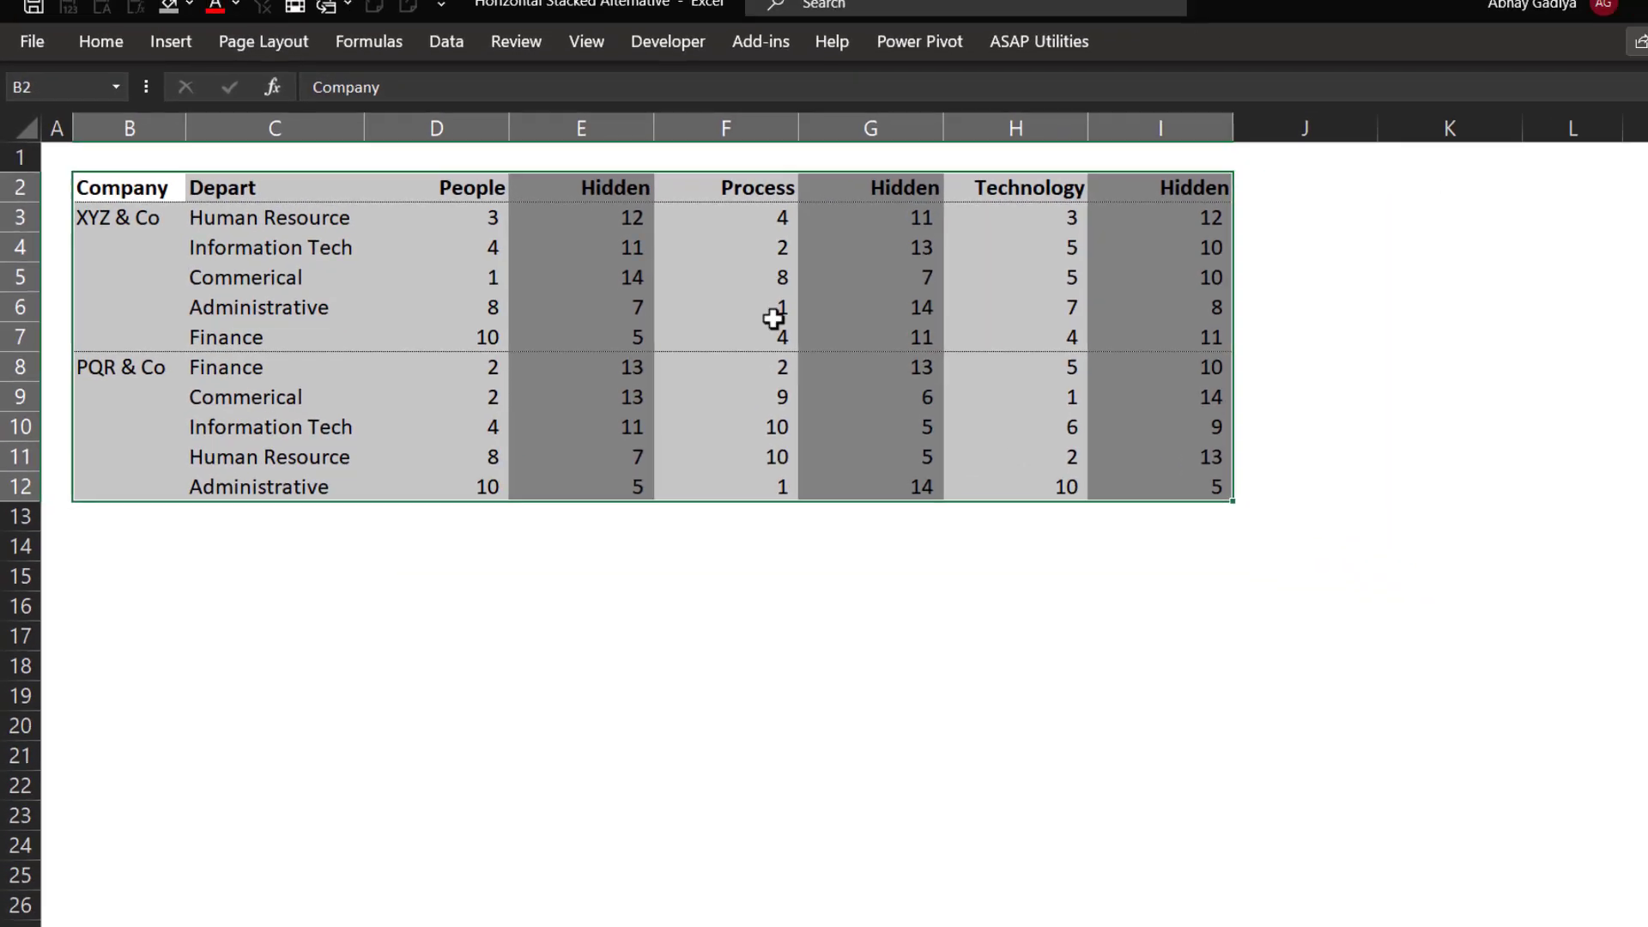
- Insert a Stacked Bar chart of the table and drag it beneath the data
{"action": "left_click", "coordinate": [152, 58]}
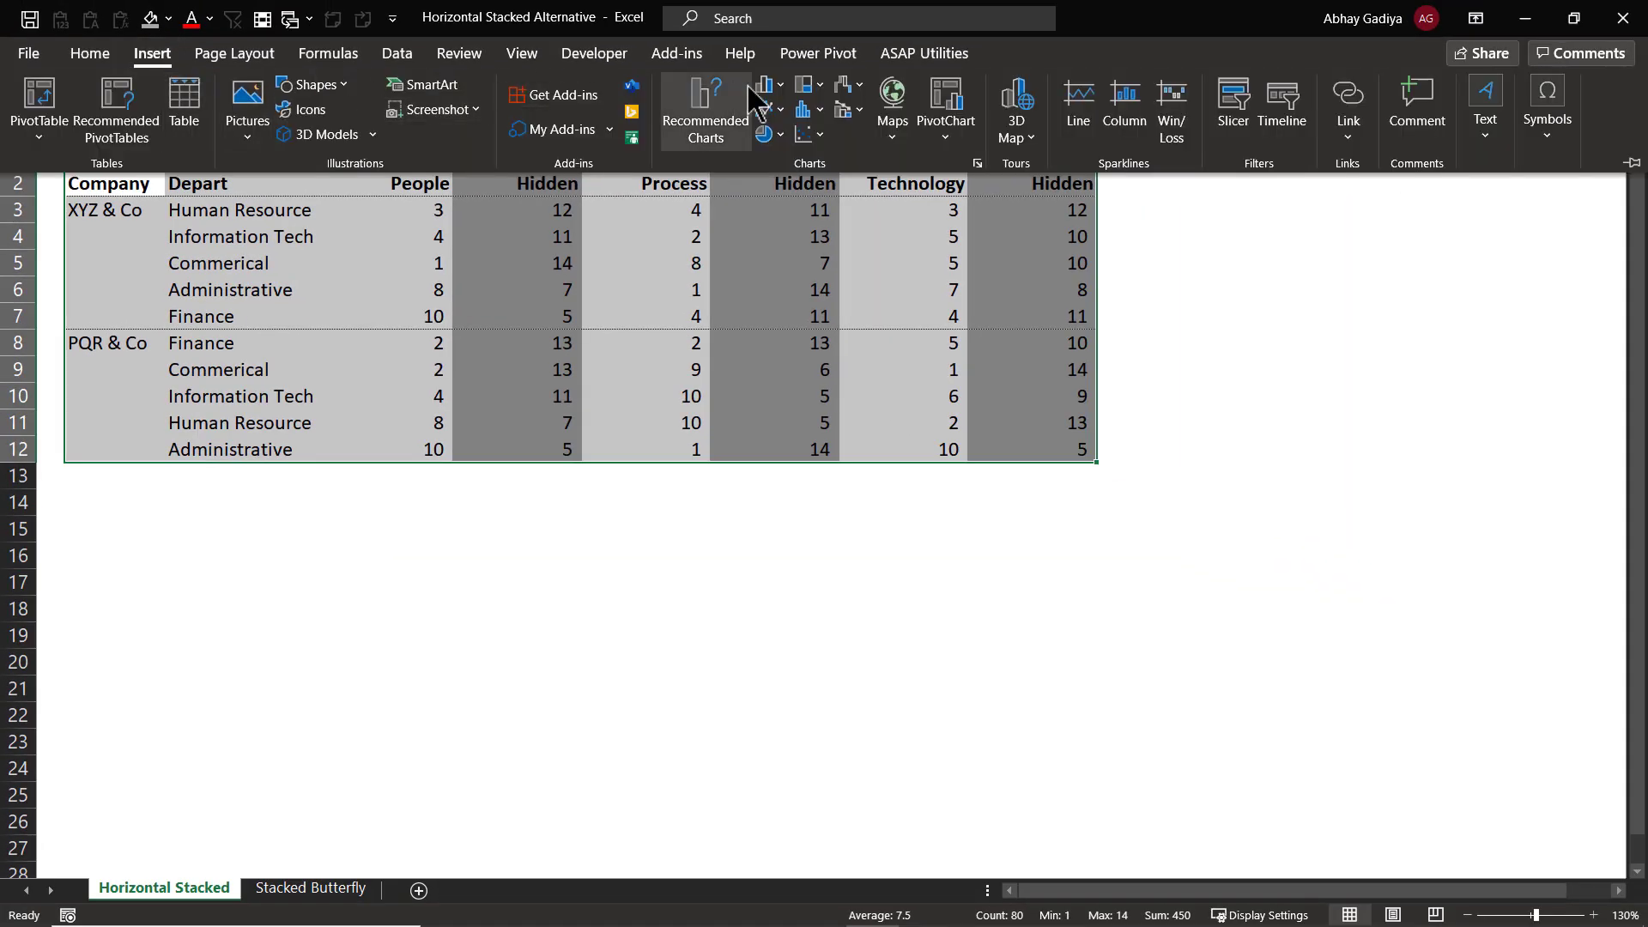
{"action": "left_click", "coordinate": [773, 91]}
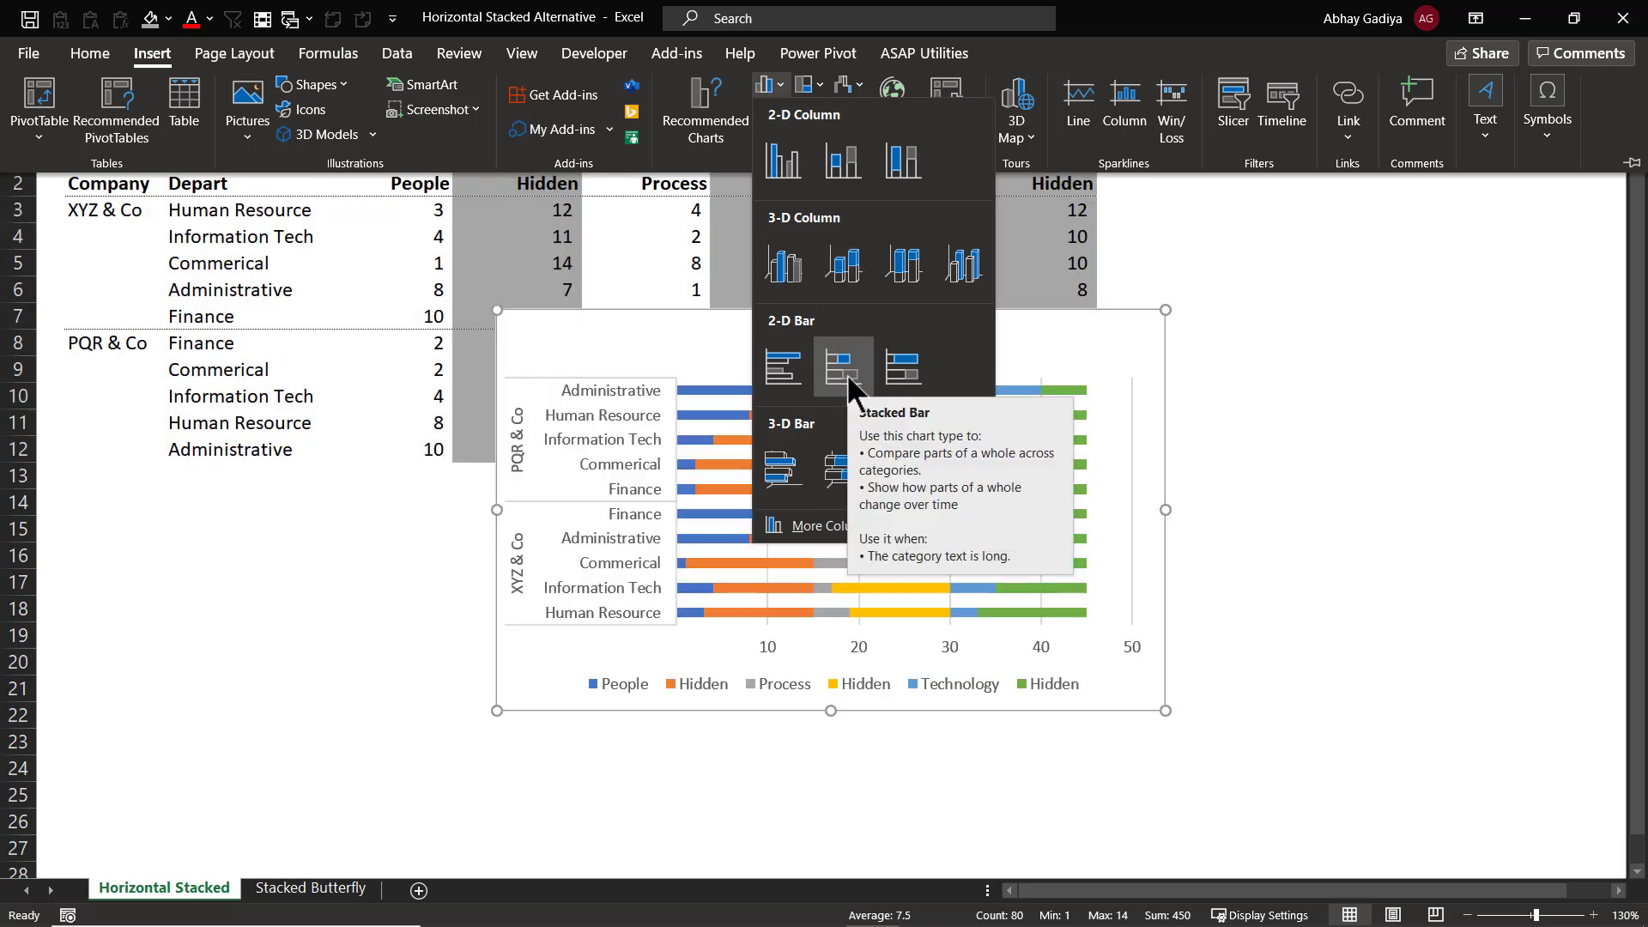
{"action": "left_click", "coordinate": [846, 373]}
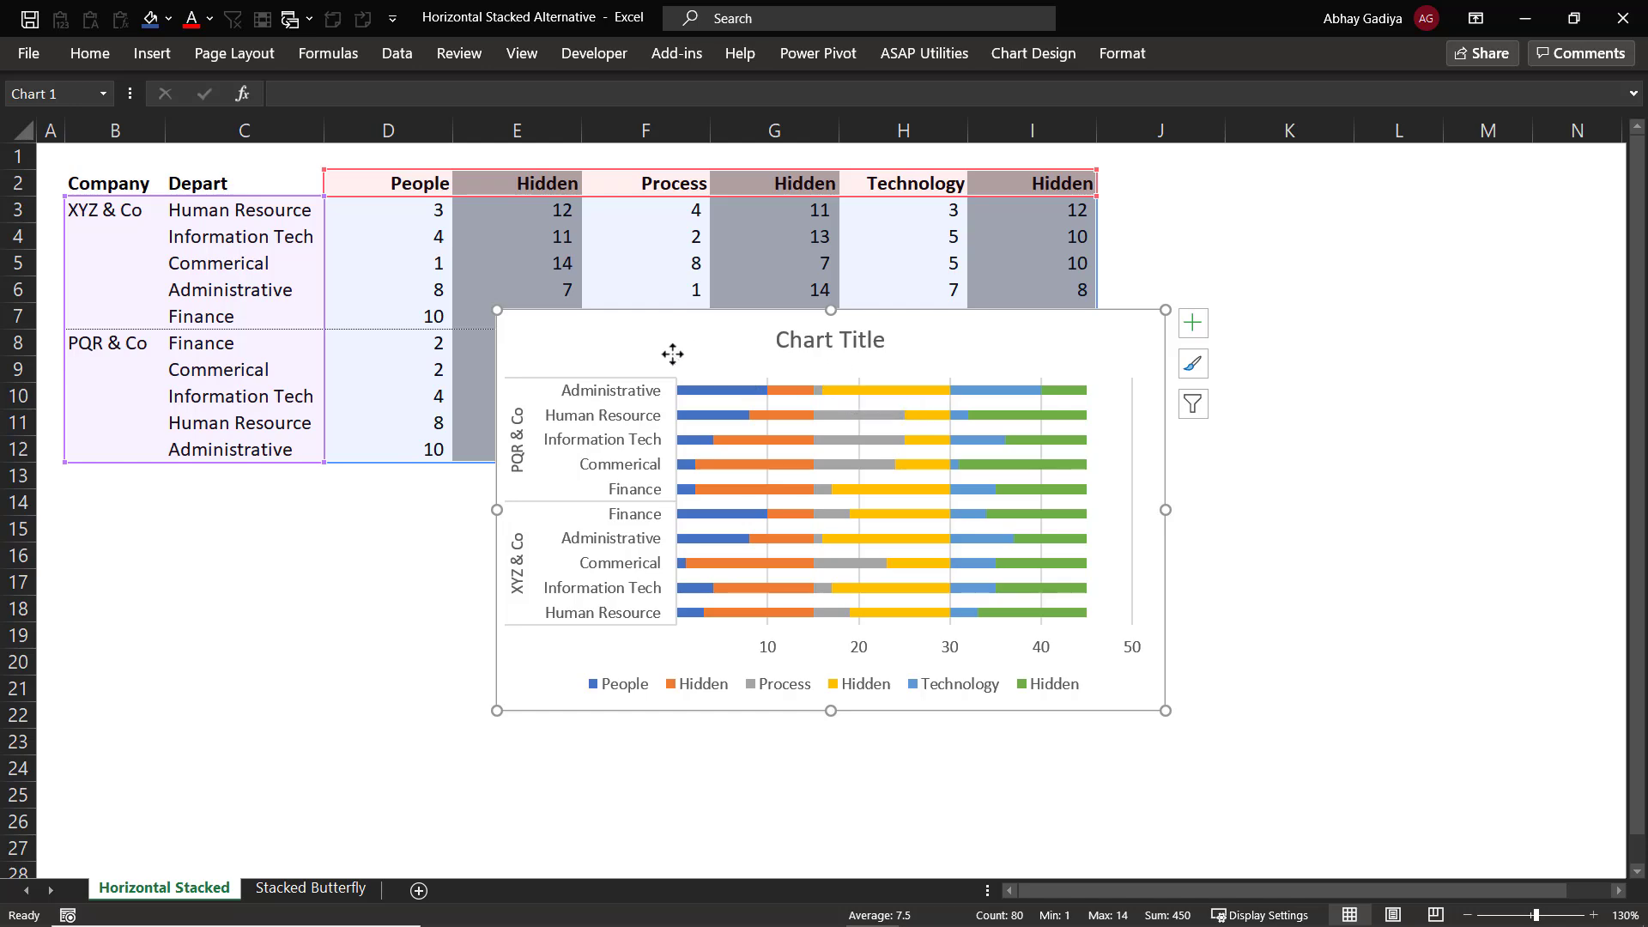
{"action": "left_click_drag", "start_coordinate": [679, 339], "coordinate": [649, 537]}
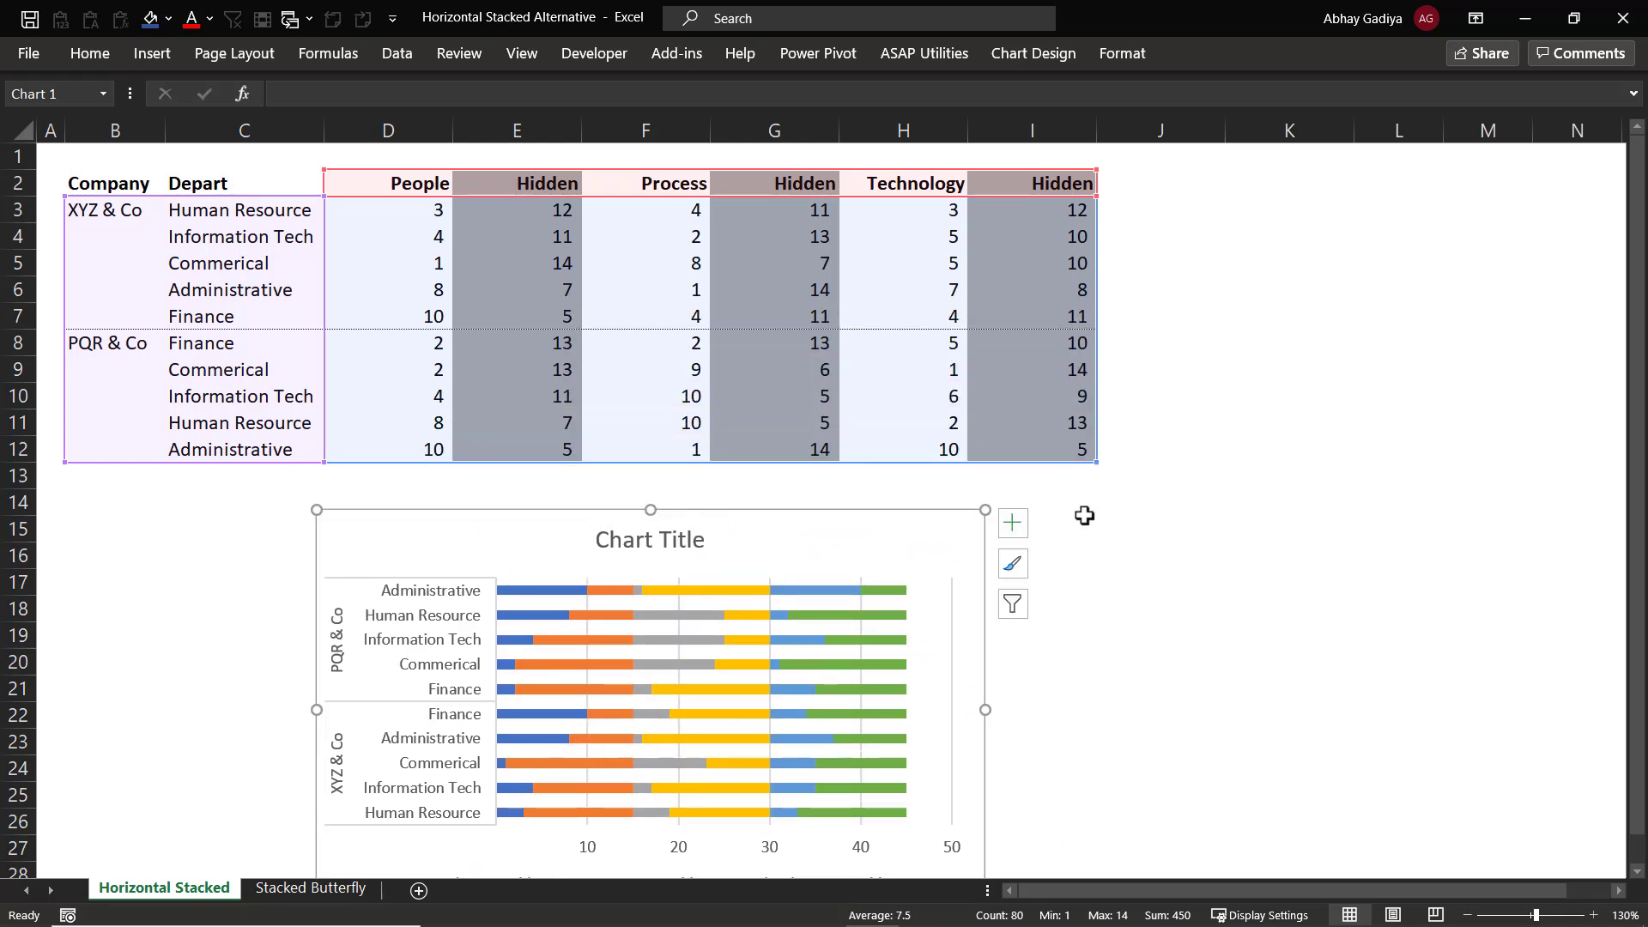
{"action": "scroll", "coordinate": [1085, 516], "scroll_direction": "down", "scroll_amount": 4}
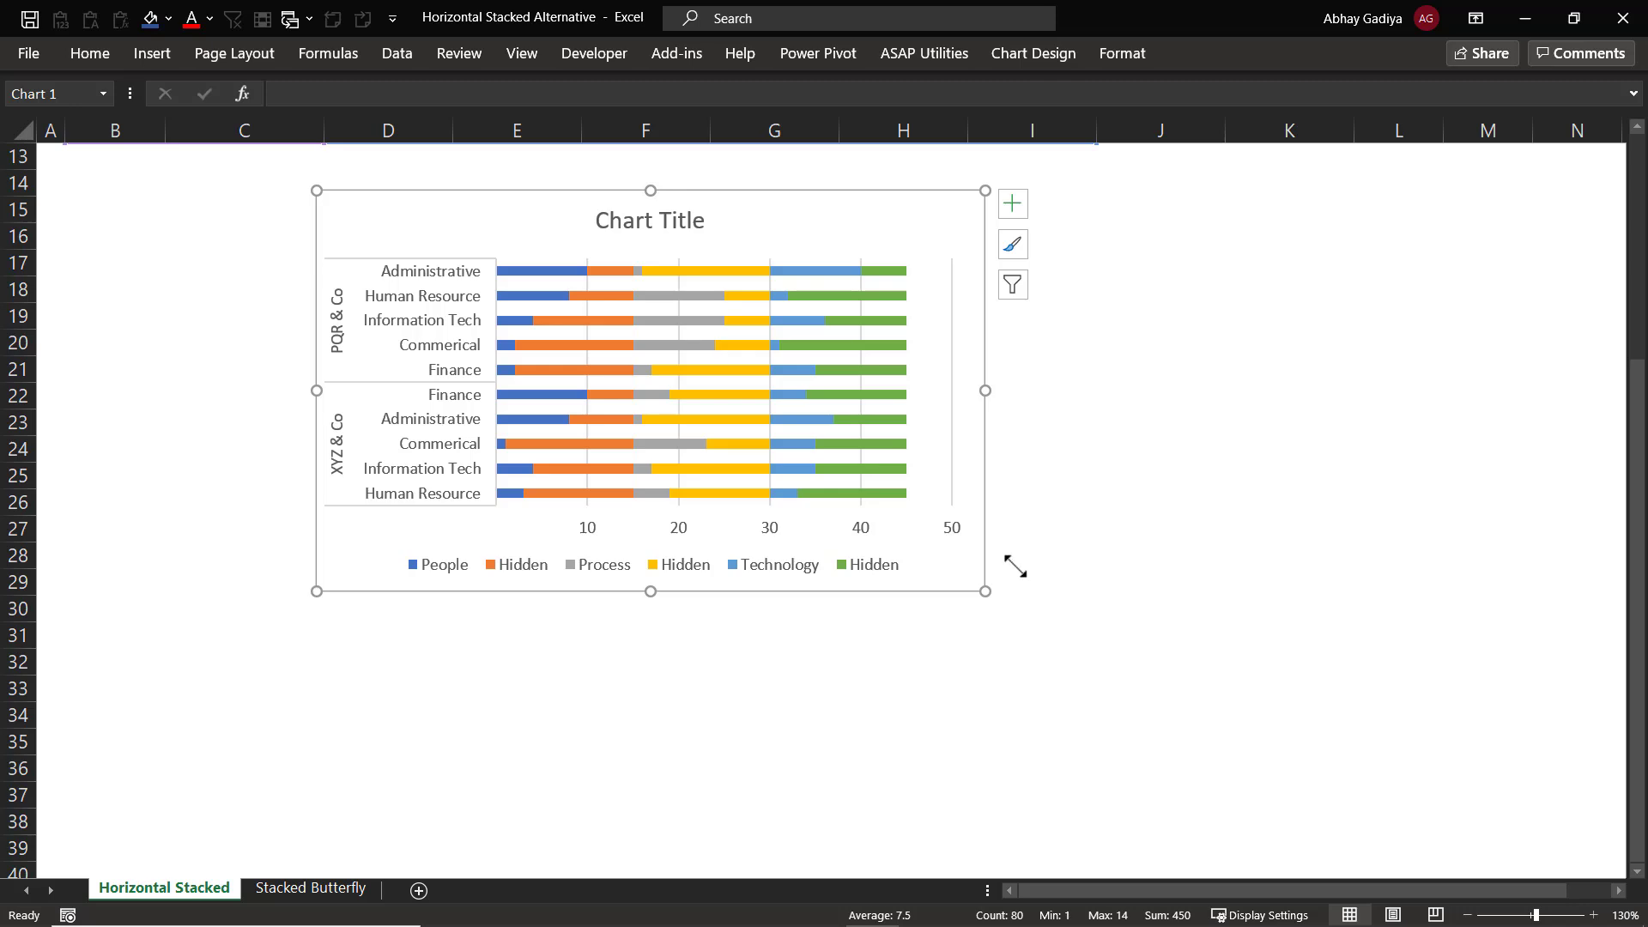
- Enlarge the chart and fill the orange, yellow and green Hidden series white
{"action": "left_click_drag", "start_coordinate": [985, 590], "coordinate": [1310, 681]}
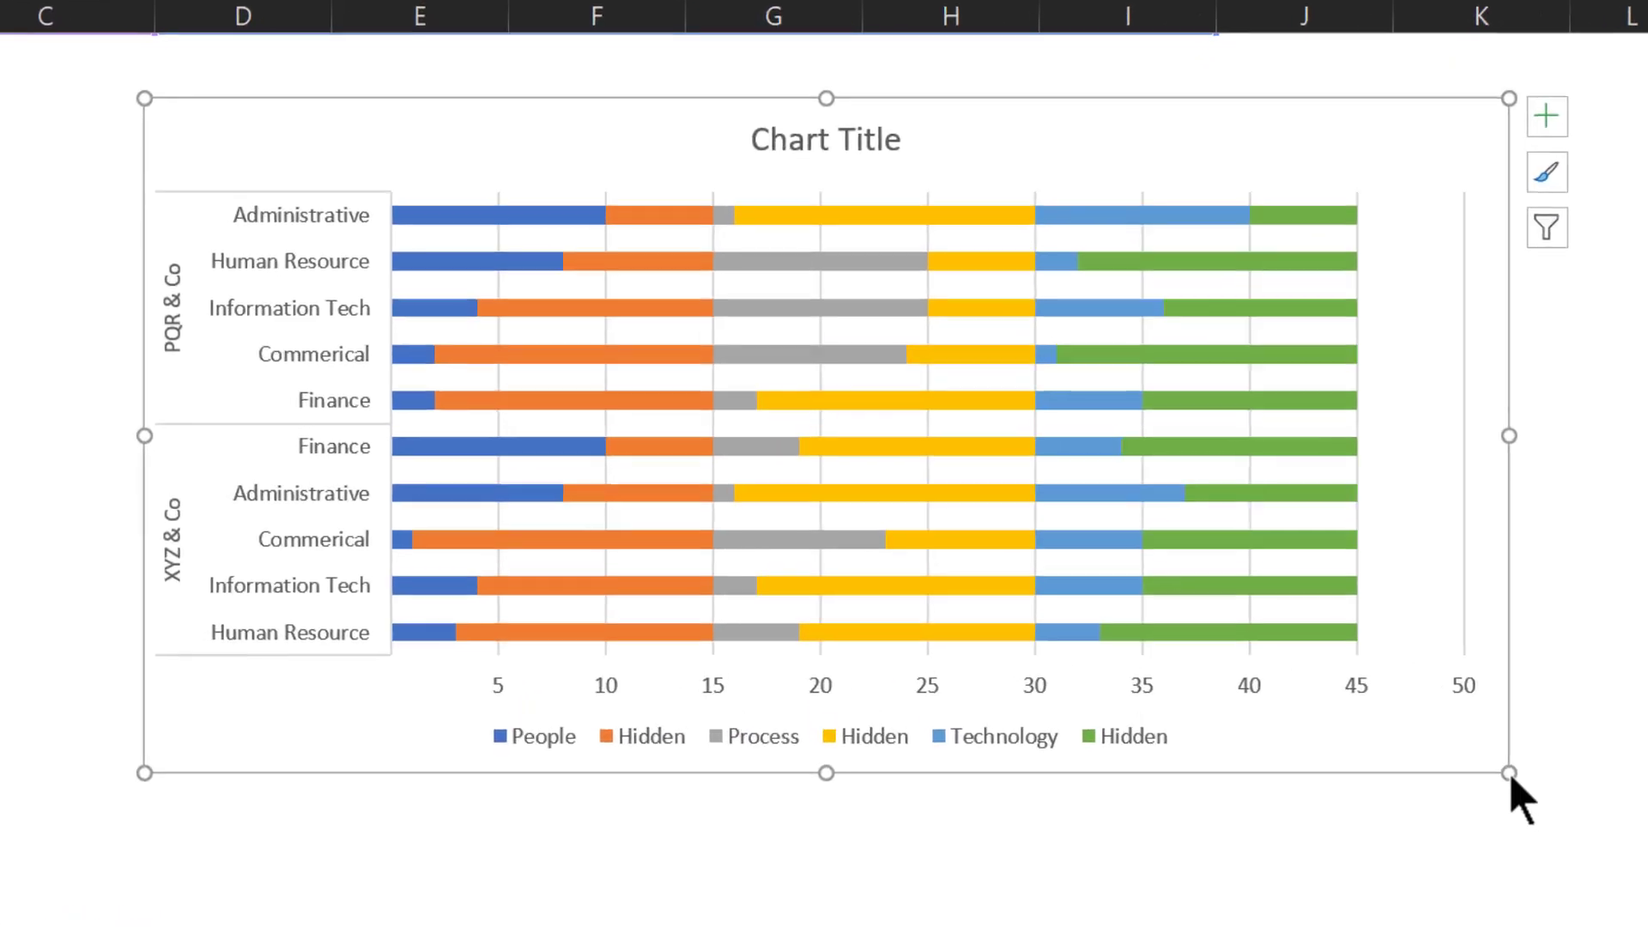
{"action": "left_click", "coordinate": [643, 214]}
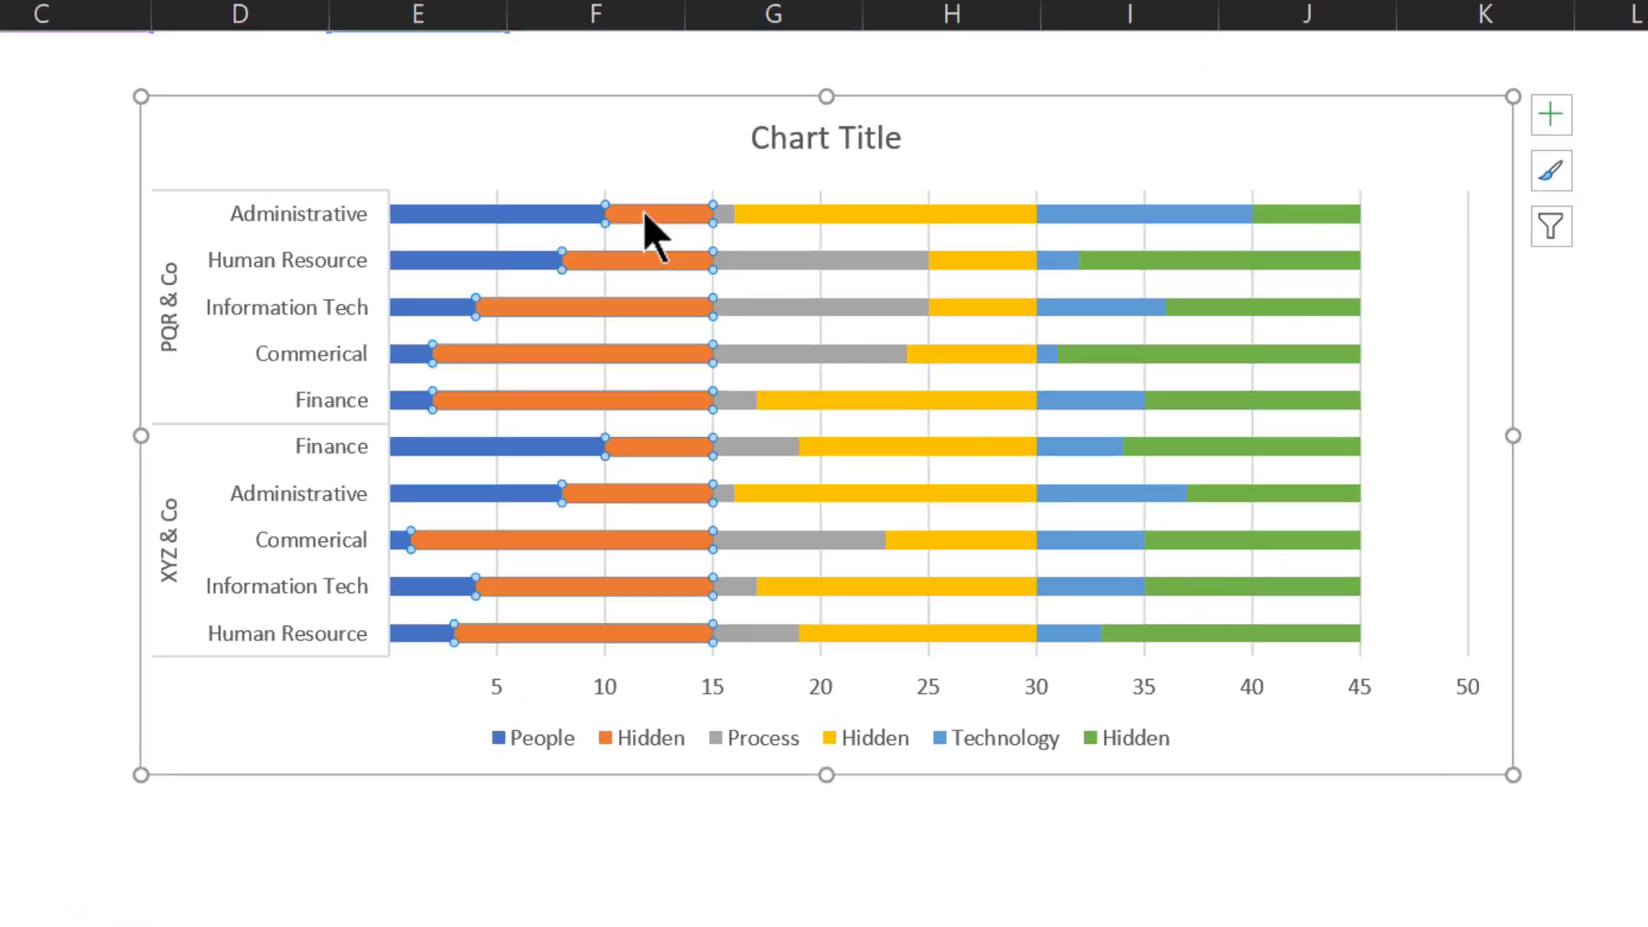
{"action": "right_click", "coordinate": [645, 214]}
{"action": "left_click", "coordinate": [679, 129]}
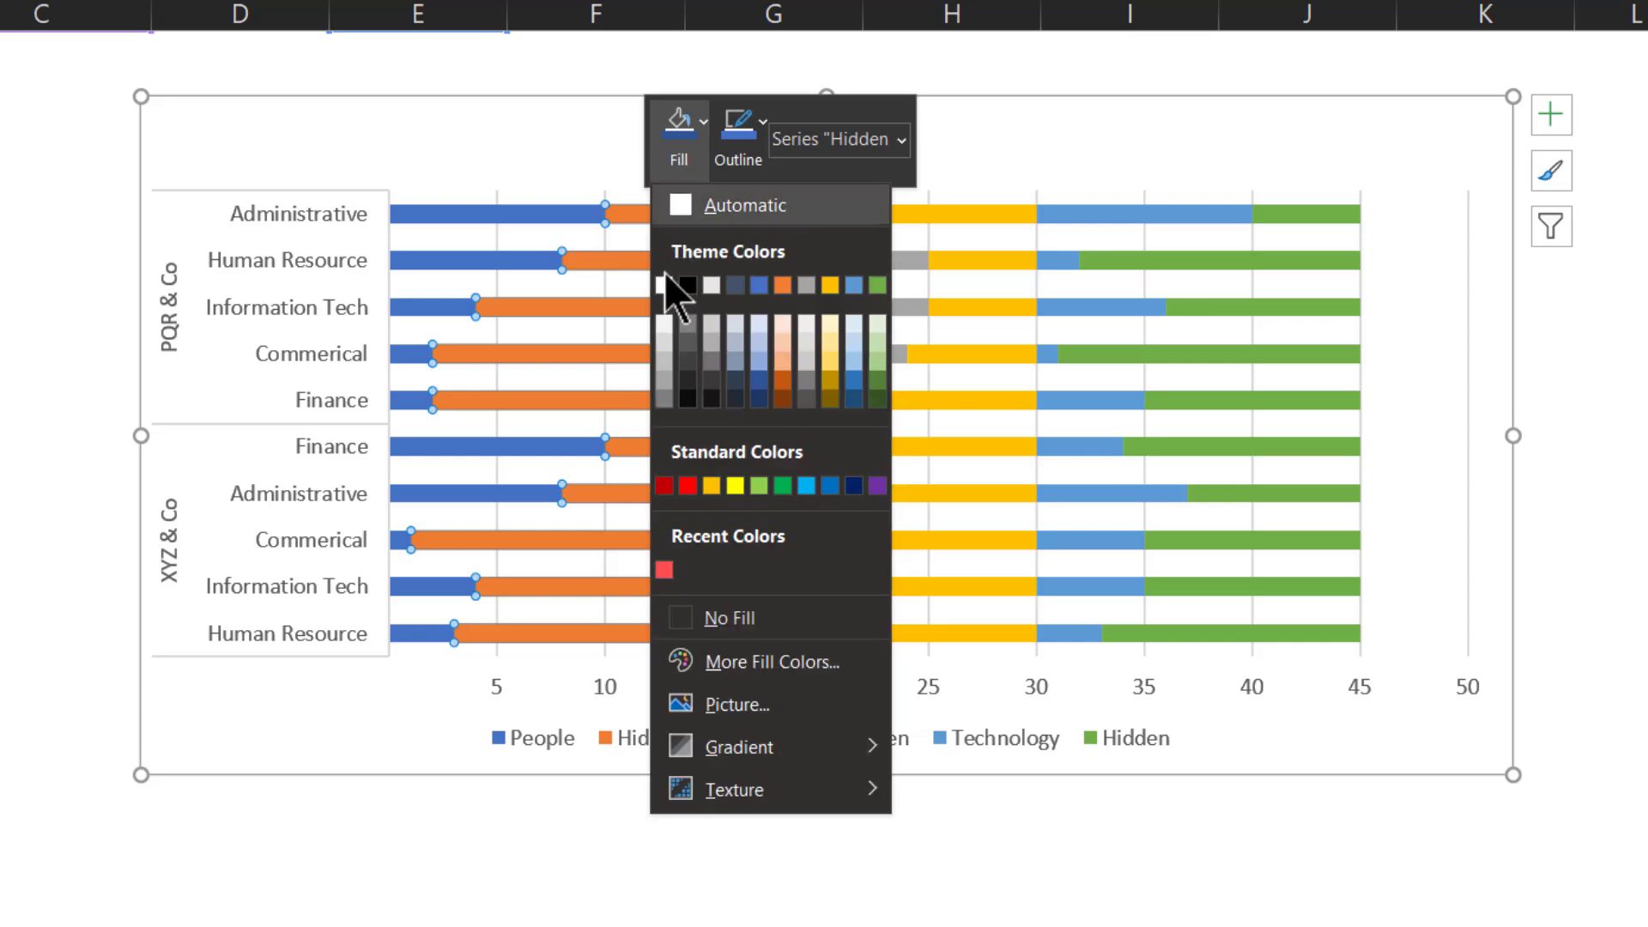
{"action": "left_click", "coordinate": [664, 275]}
{"action": "left_click", "coordinate": [942, 210]}
{"action": "right_click", "coordinate": [941, 210]}
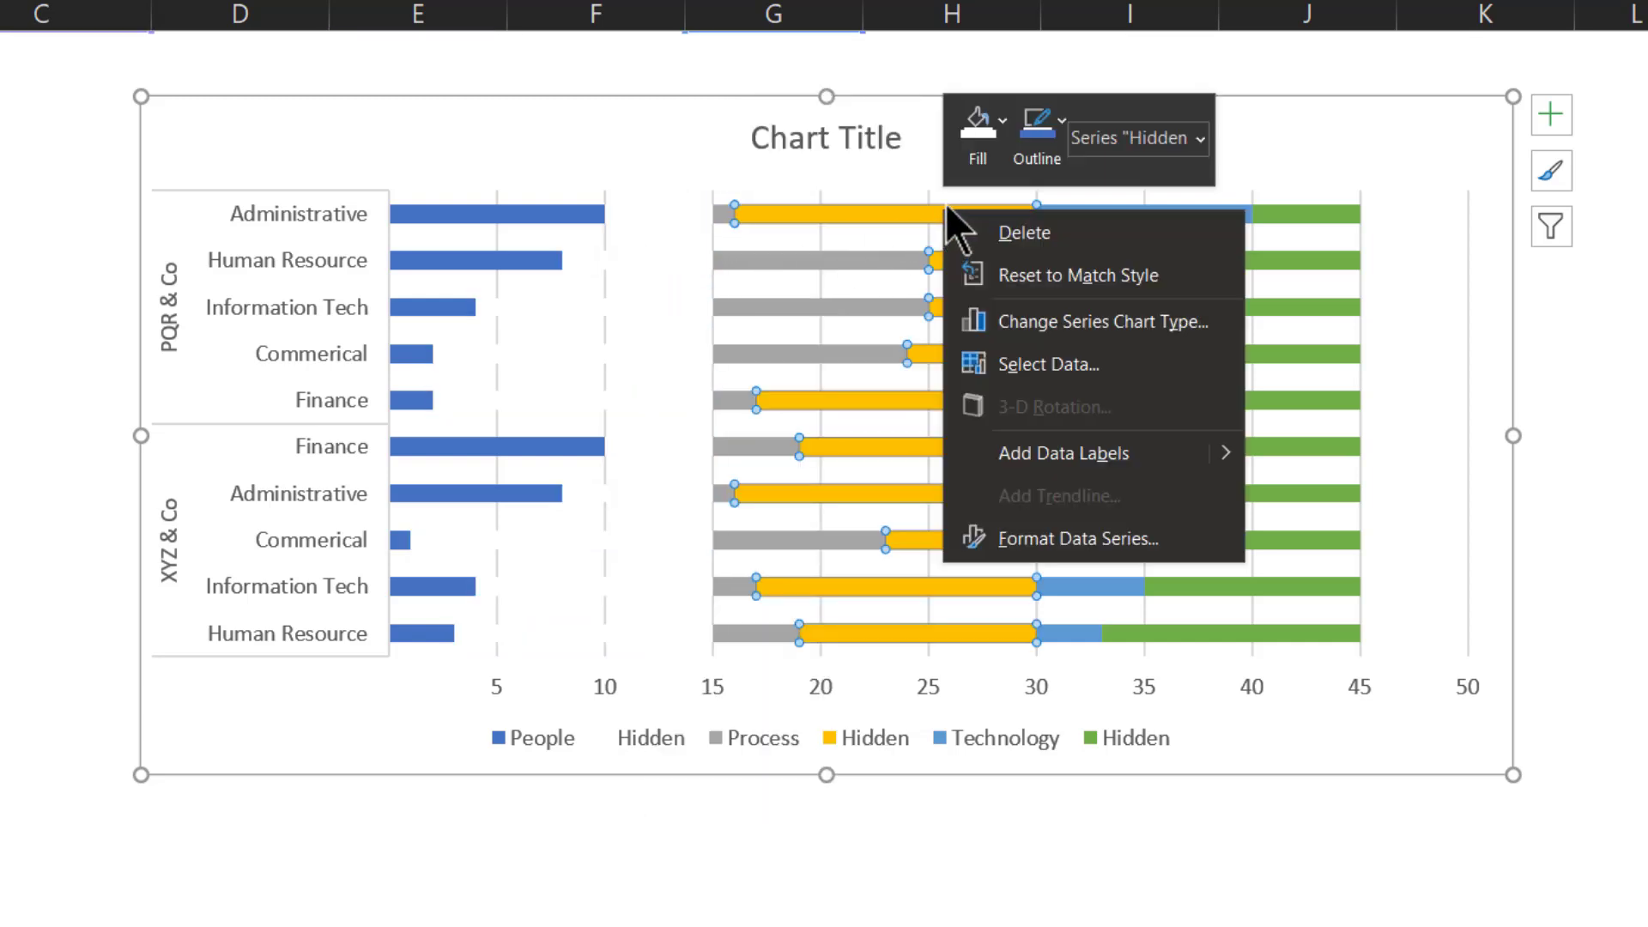
{"action": "left_click", "coordinate": [966, 163]}
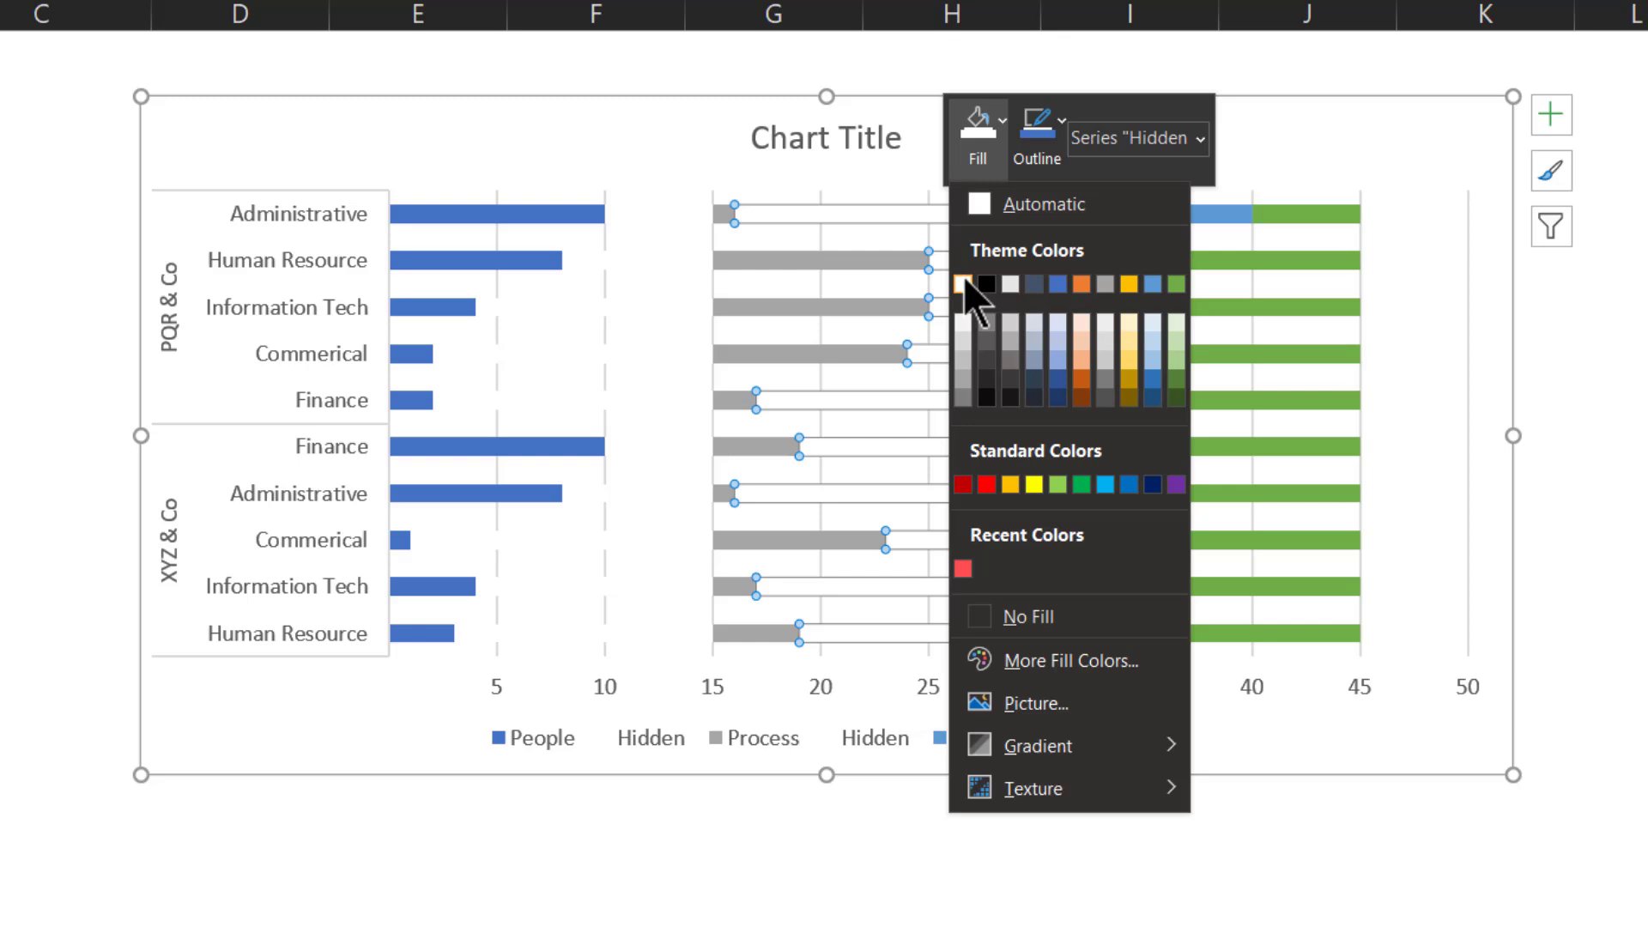
{"action": "left_click", "coordinate": [966, 274]}
{"action": "left_click", "coordinate": [1289, 214]}
{"action": "right_click", "coordinate": [1289, 213]}
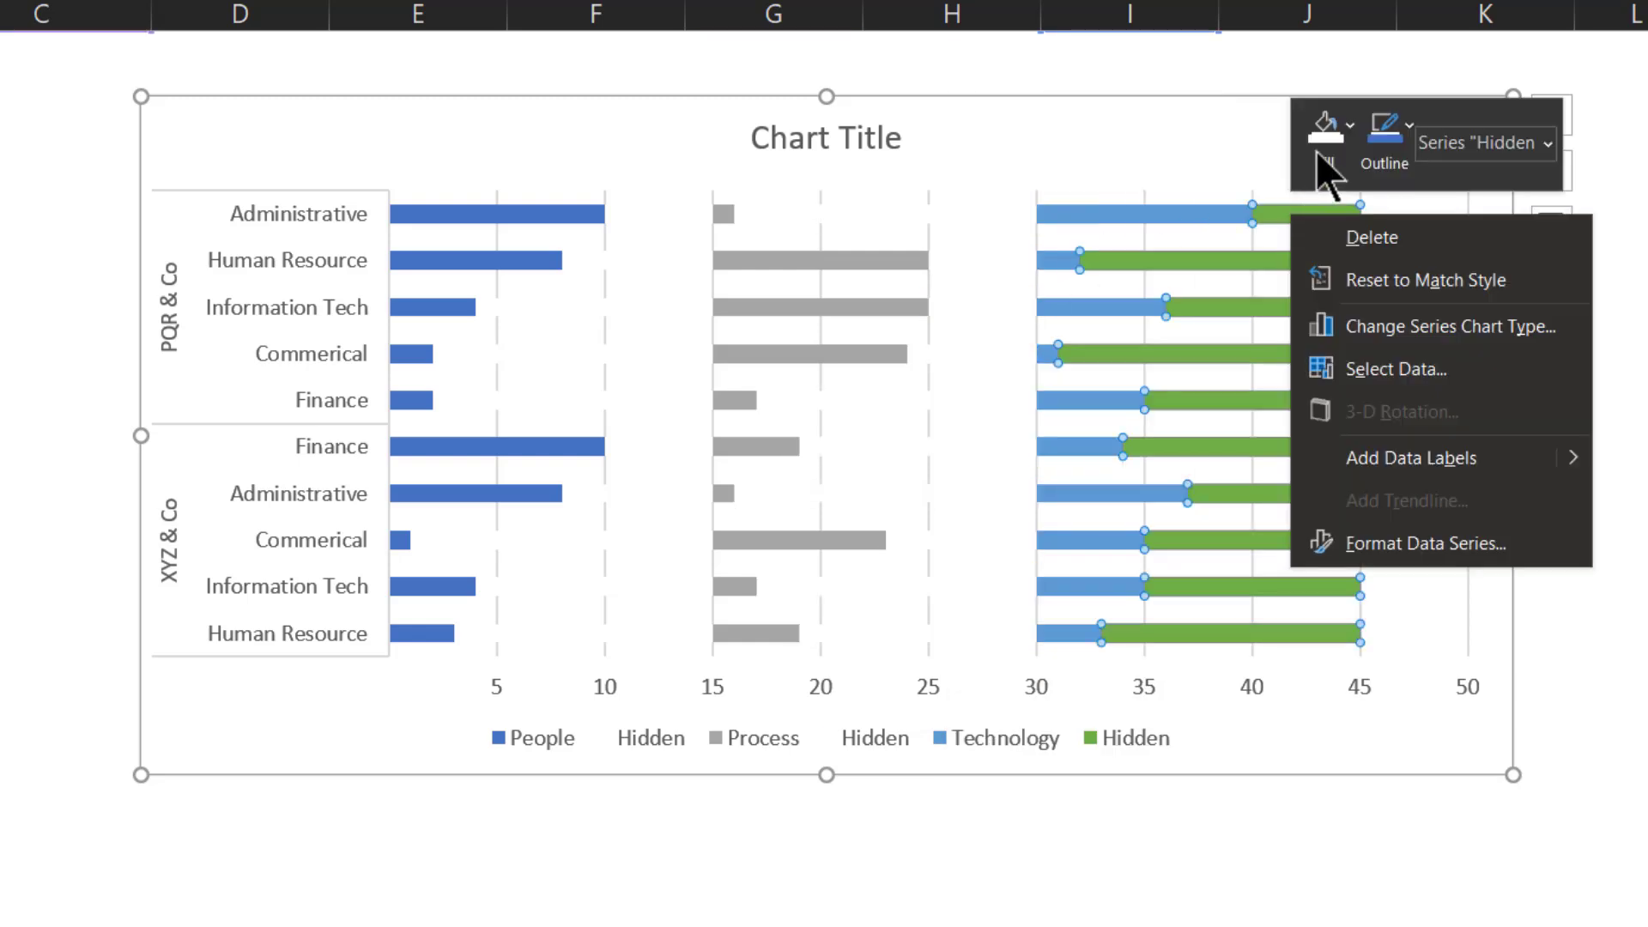
{"action": "left_click", "coordinate": [1317, 148]}
{"action": "left_click", "coordinate": [1316, 286]}
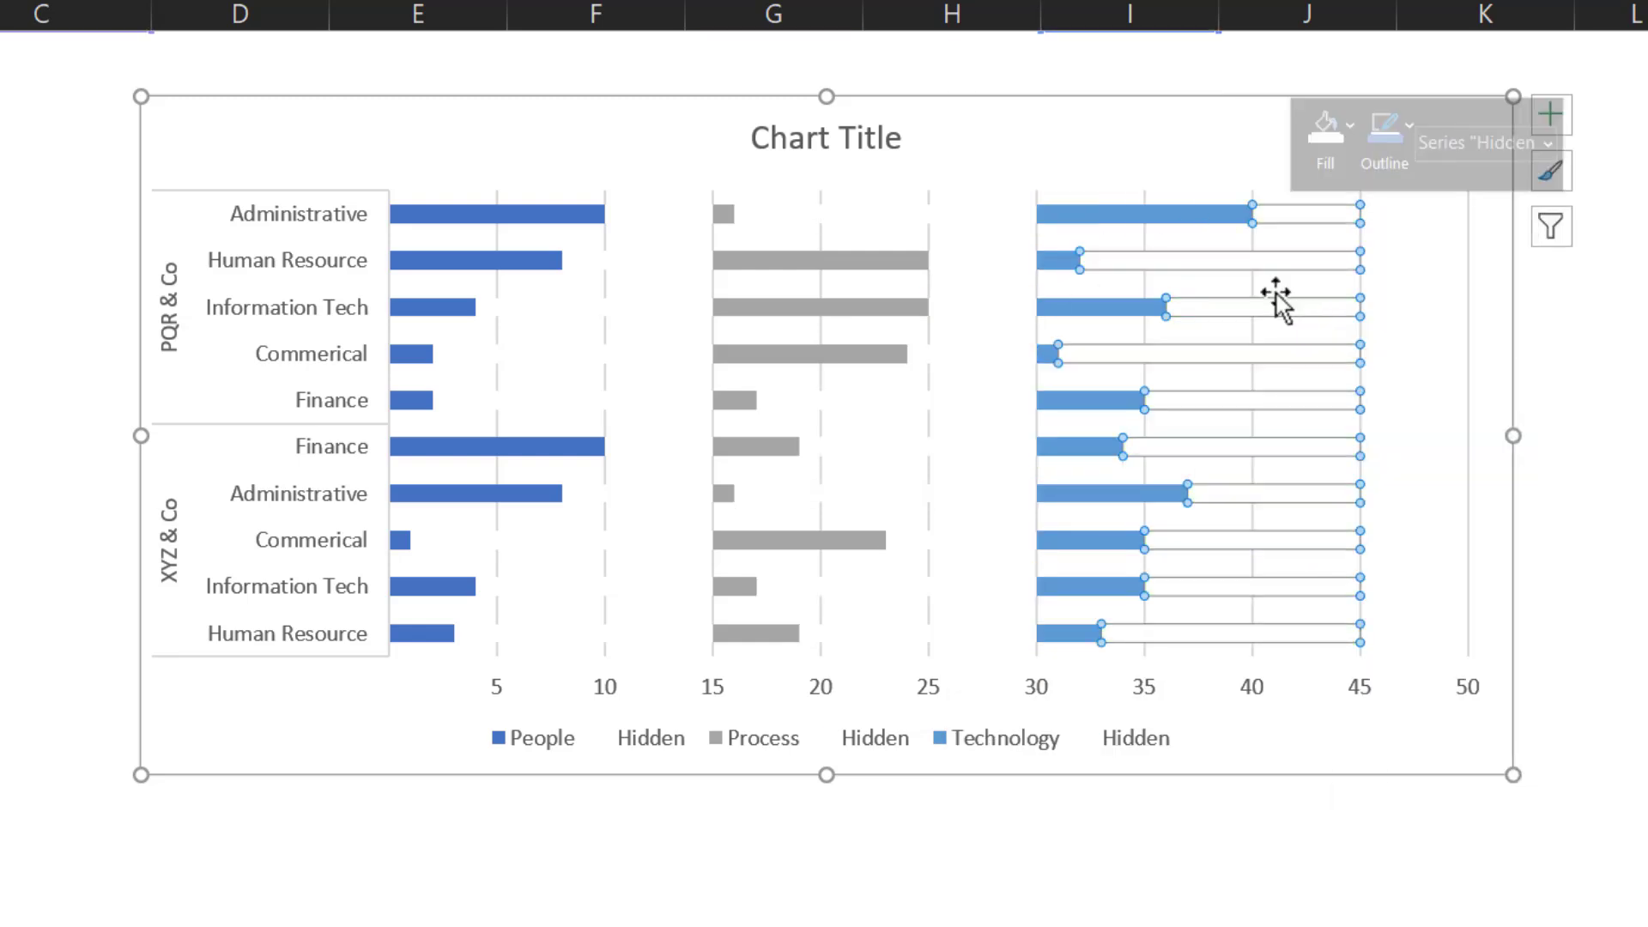
- Delete the chart's vertical gridlines
{"action": "left_click", "coordinate": [588, 381]}
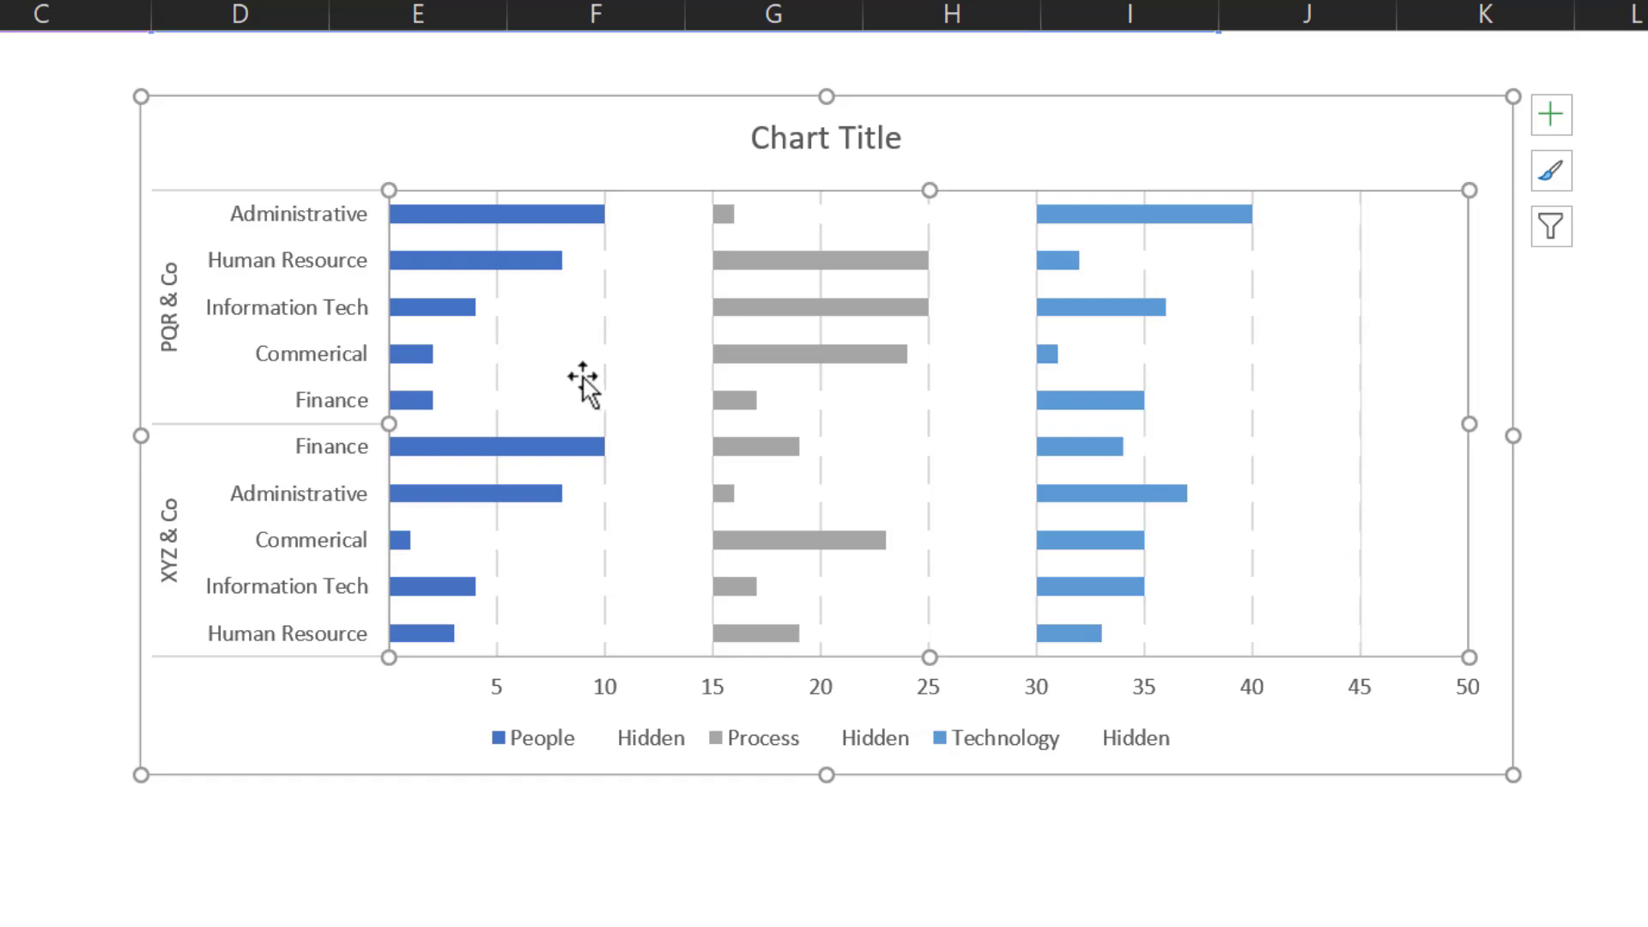
{"action": "left_click", "coordinate": [496, 383]}
{"action": "key", "text": "Delete"}
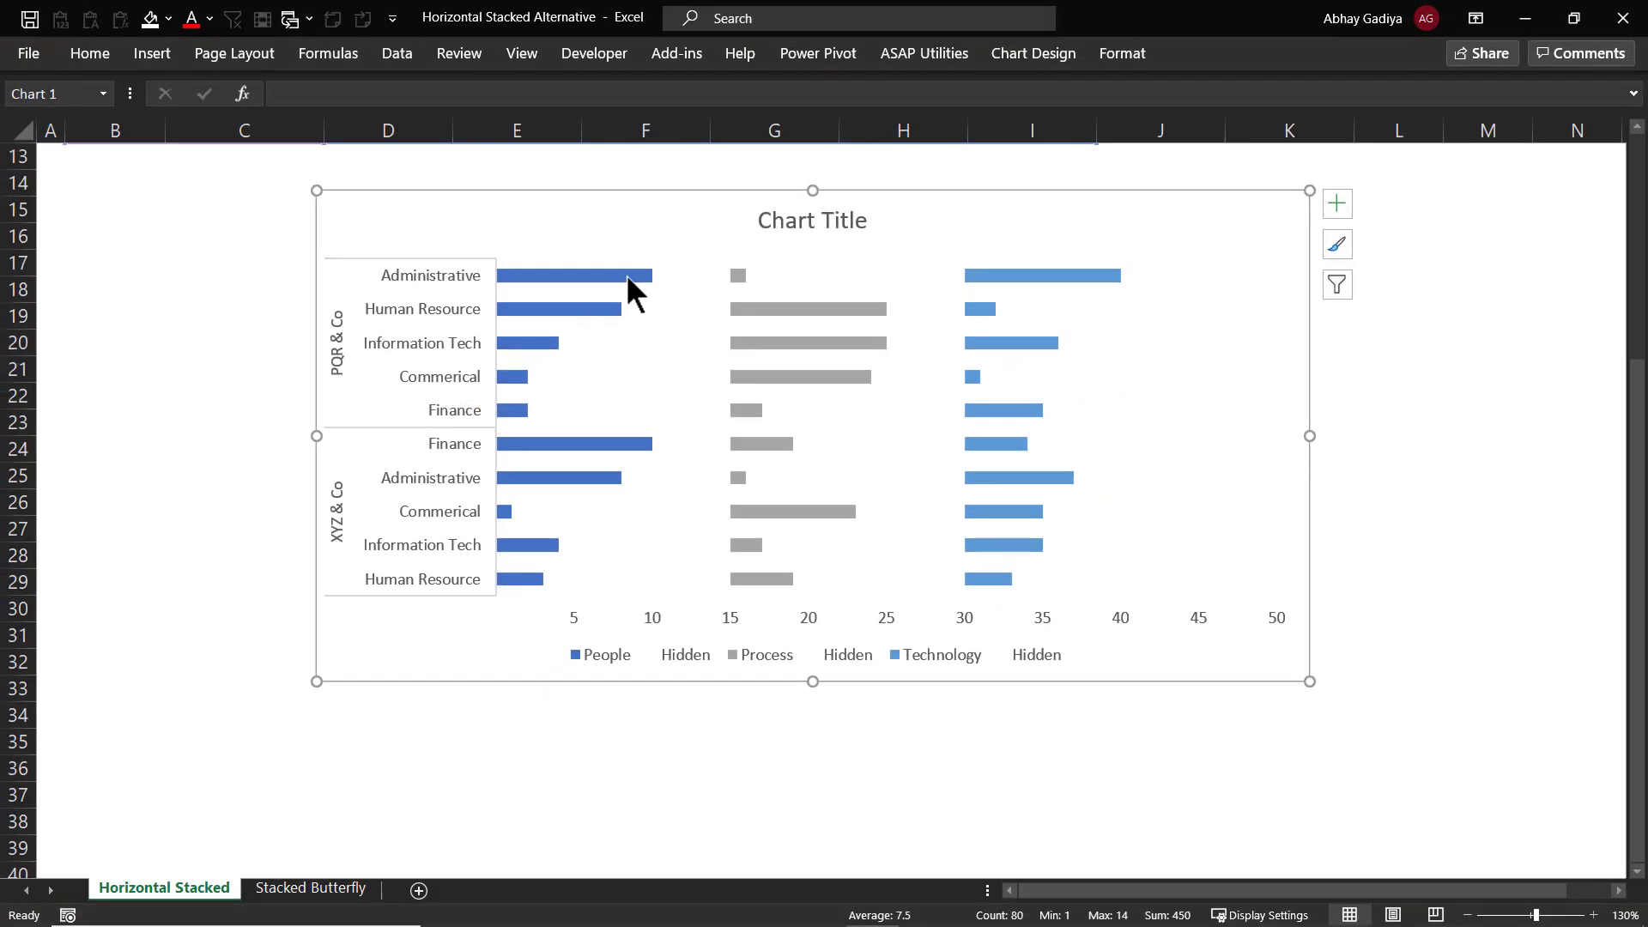
- Set the People series gap width to 40% in Format Data Series
{"action": "left_click", "coordinate": [626, 274]}
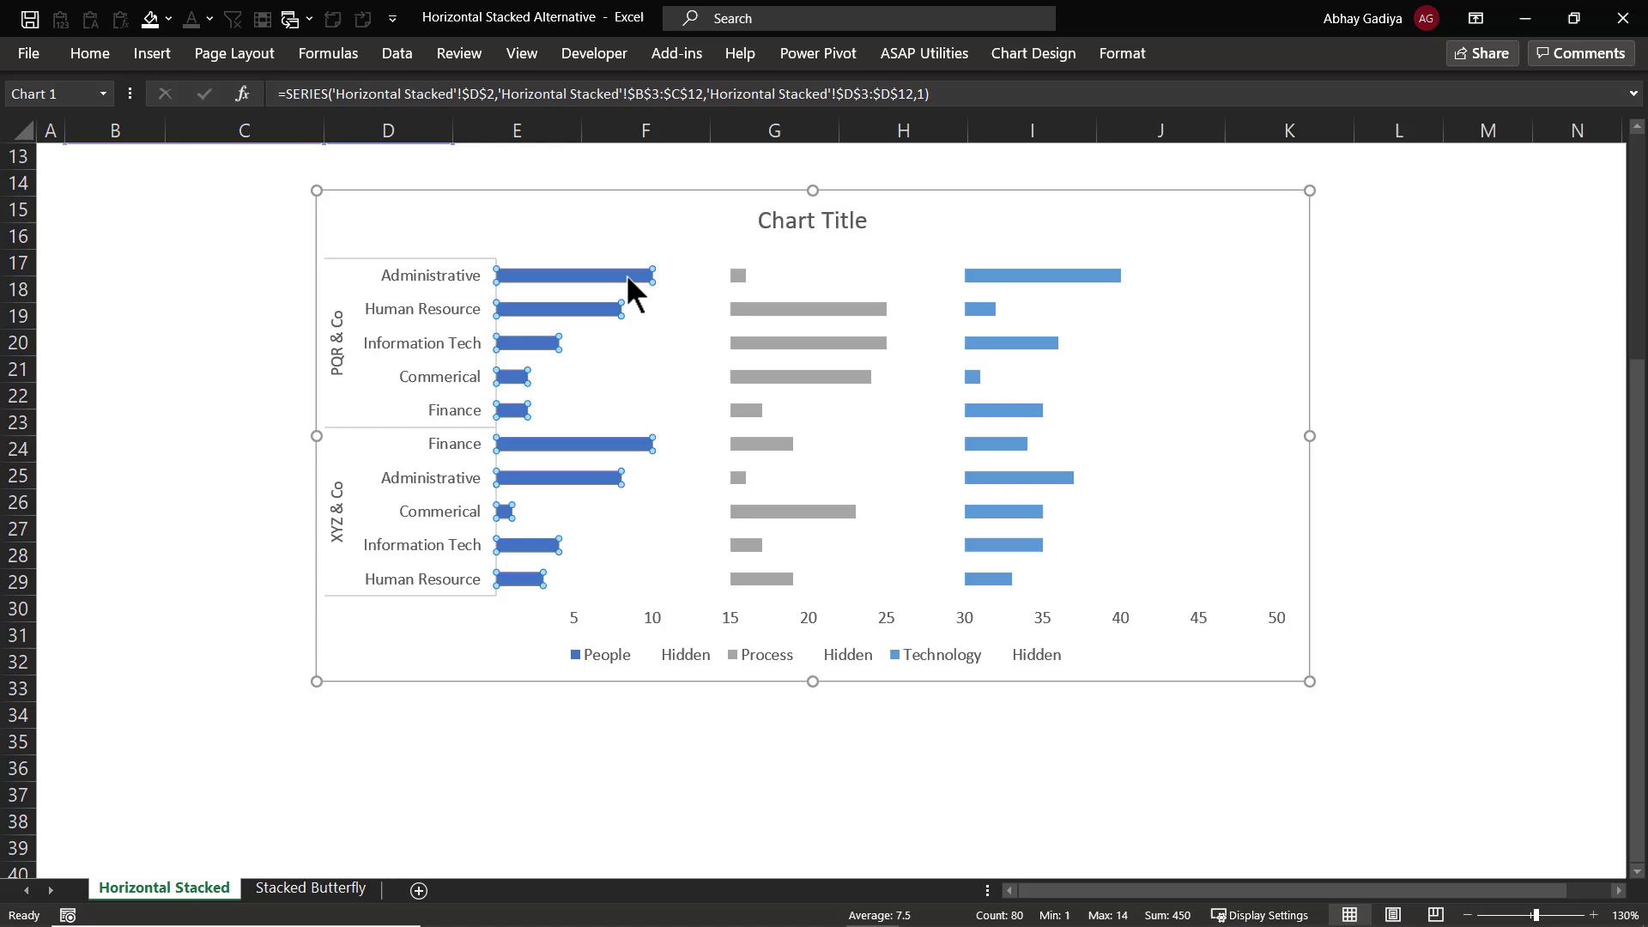
{"action": "key", "text": "ctrl+1"}
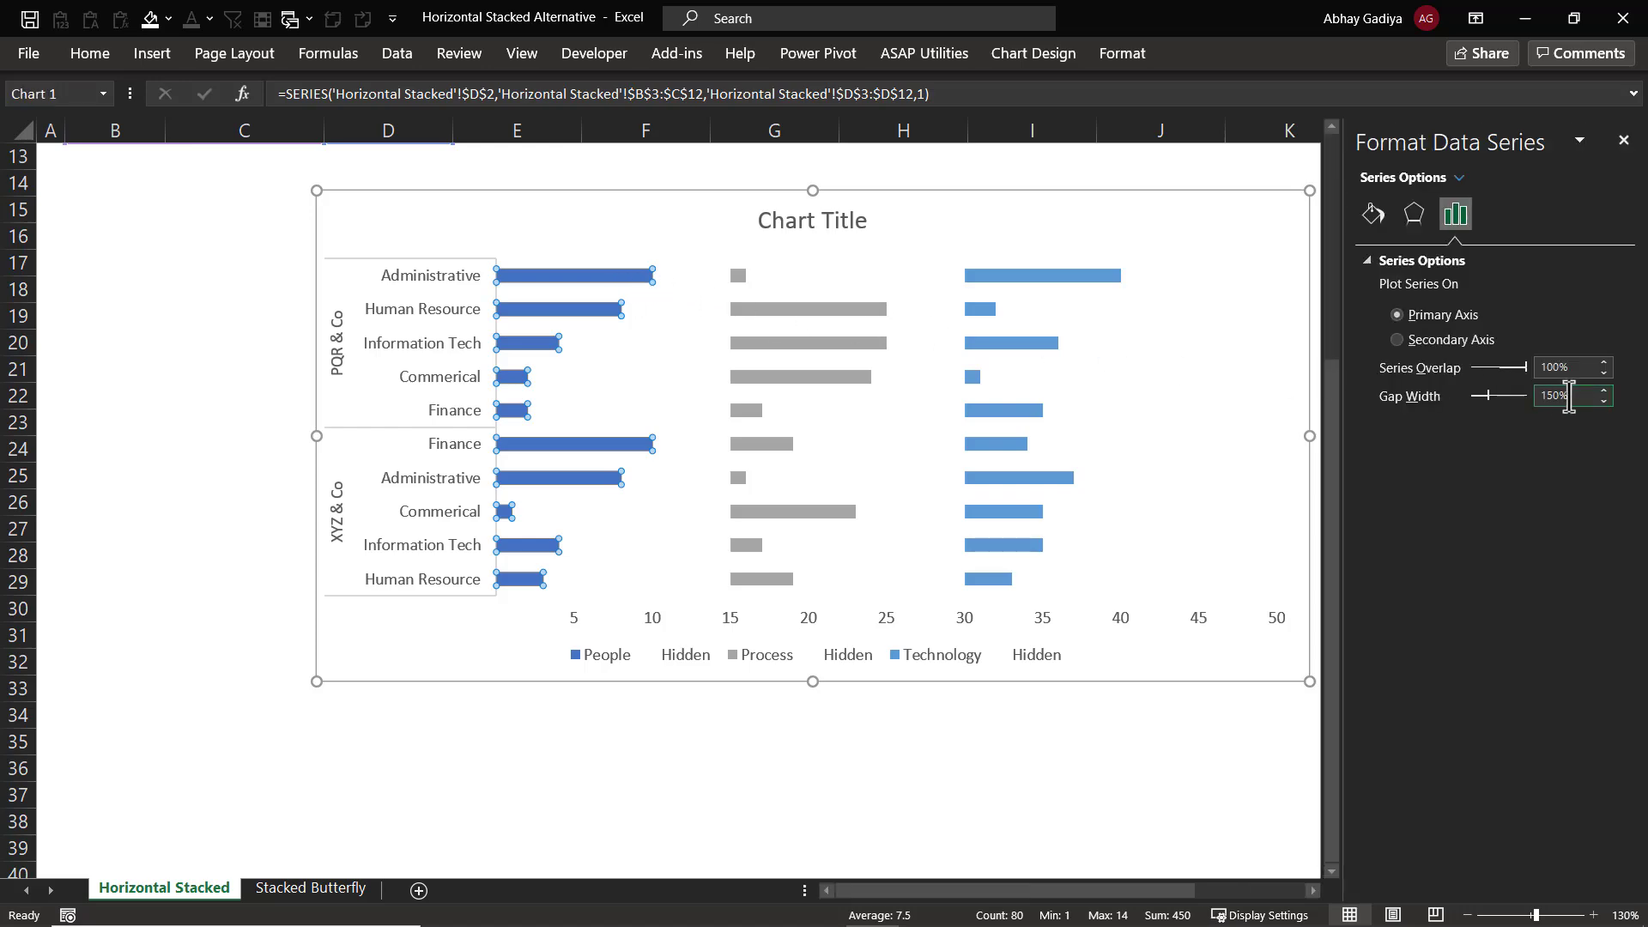
{"action": "double_click", "coordinate": [1568, 395]}
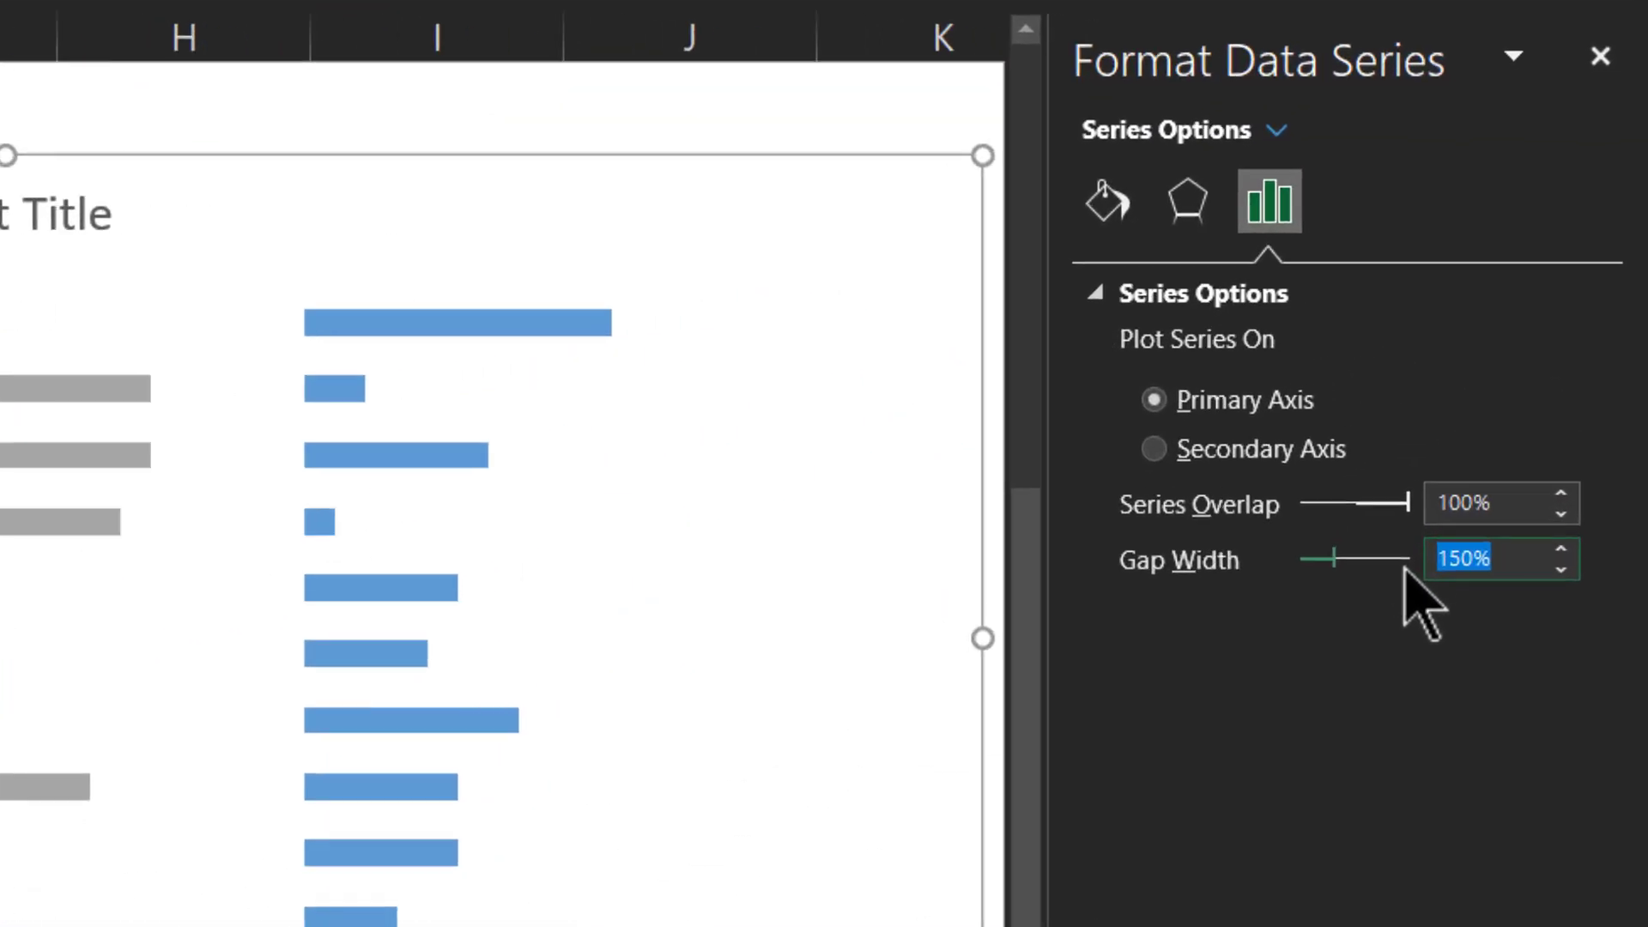
{"action": "type", "text": "40"}
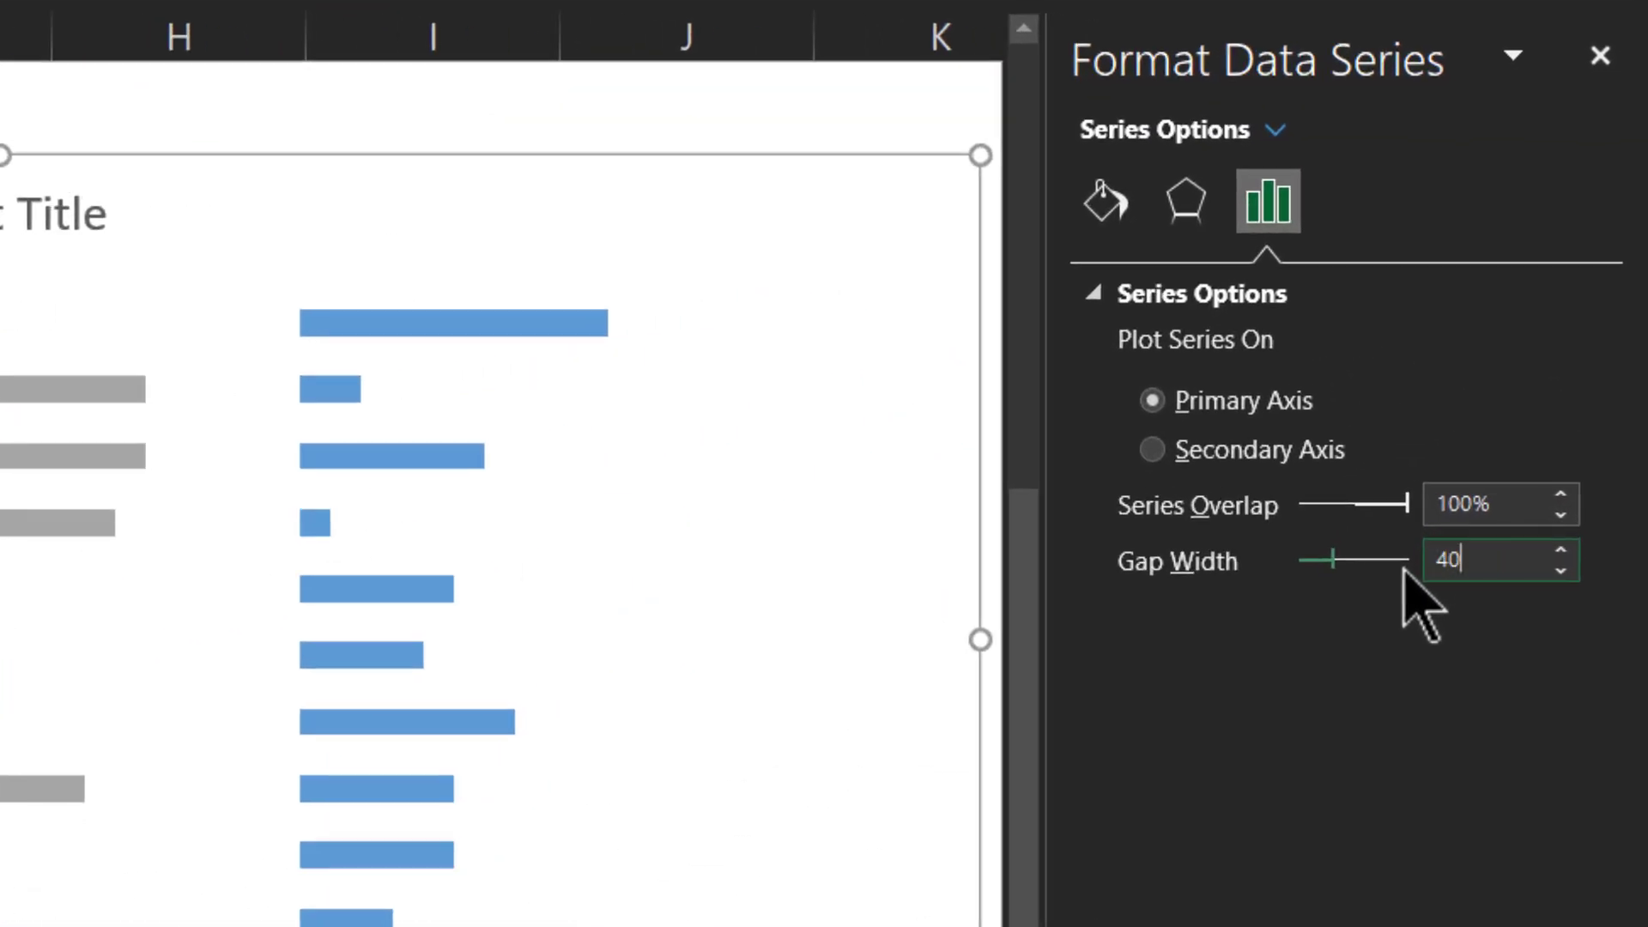
{"action": "key", "text": "Return"}
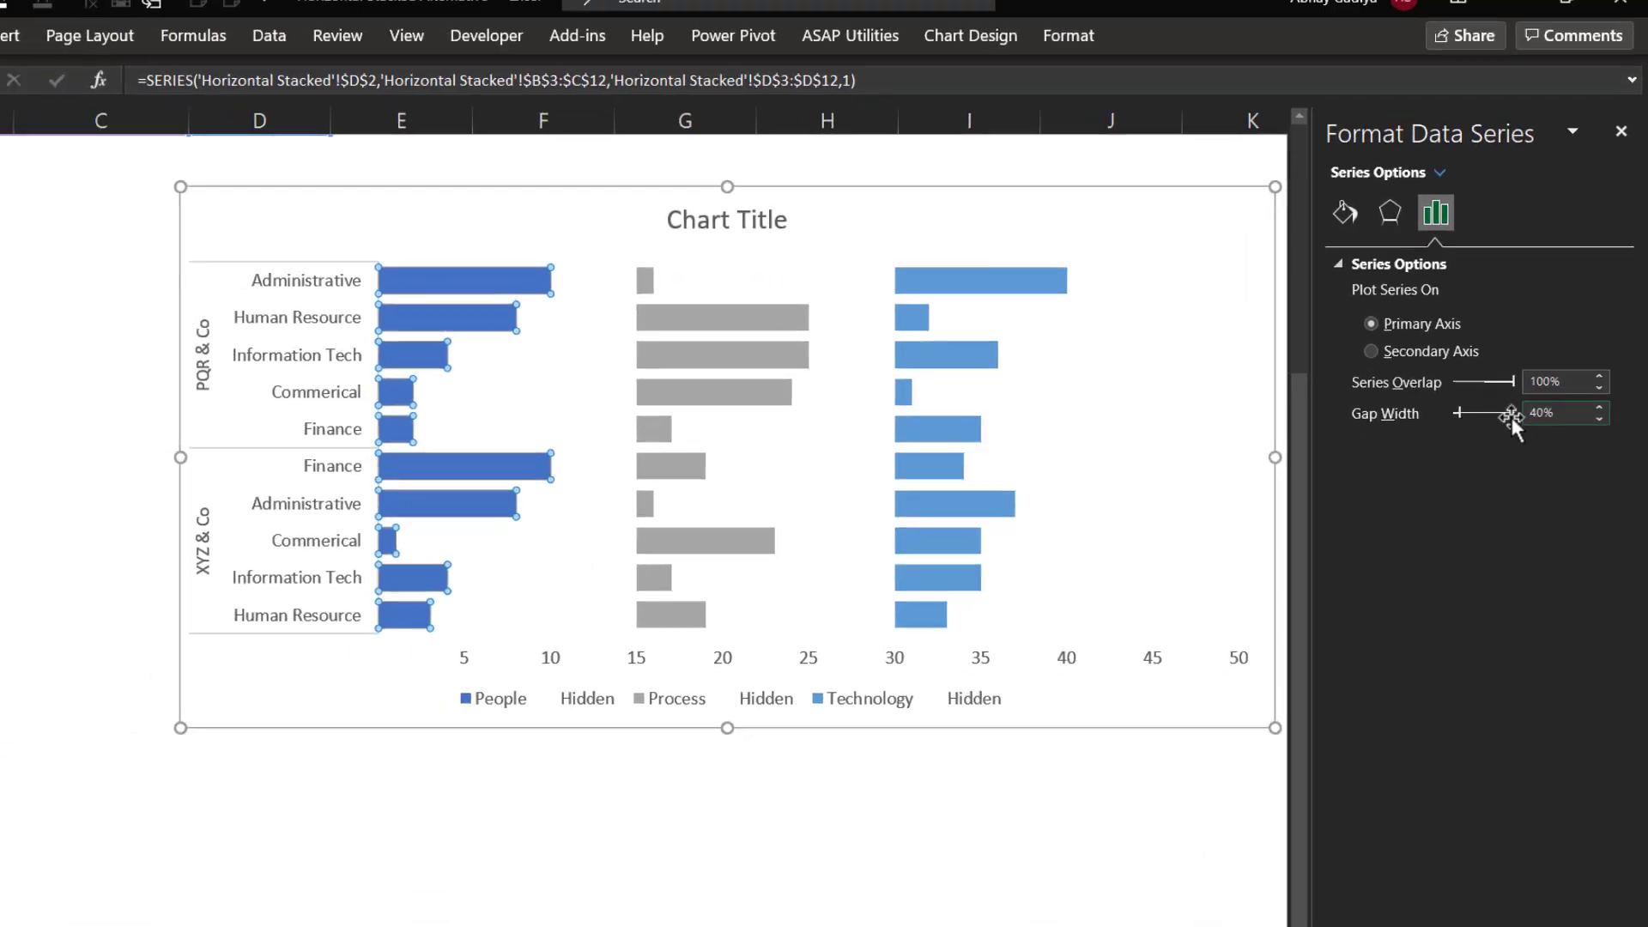
{"action": "left_click", "coordinate": [737, 659]}
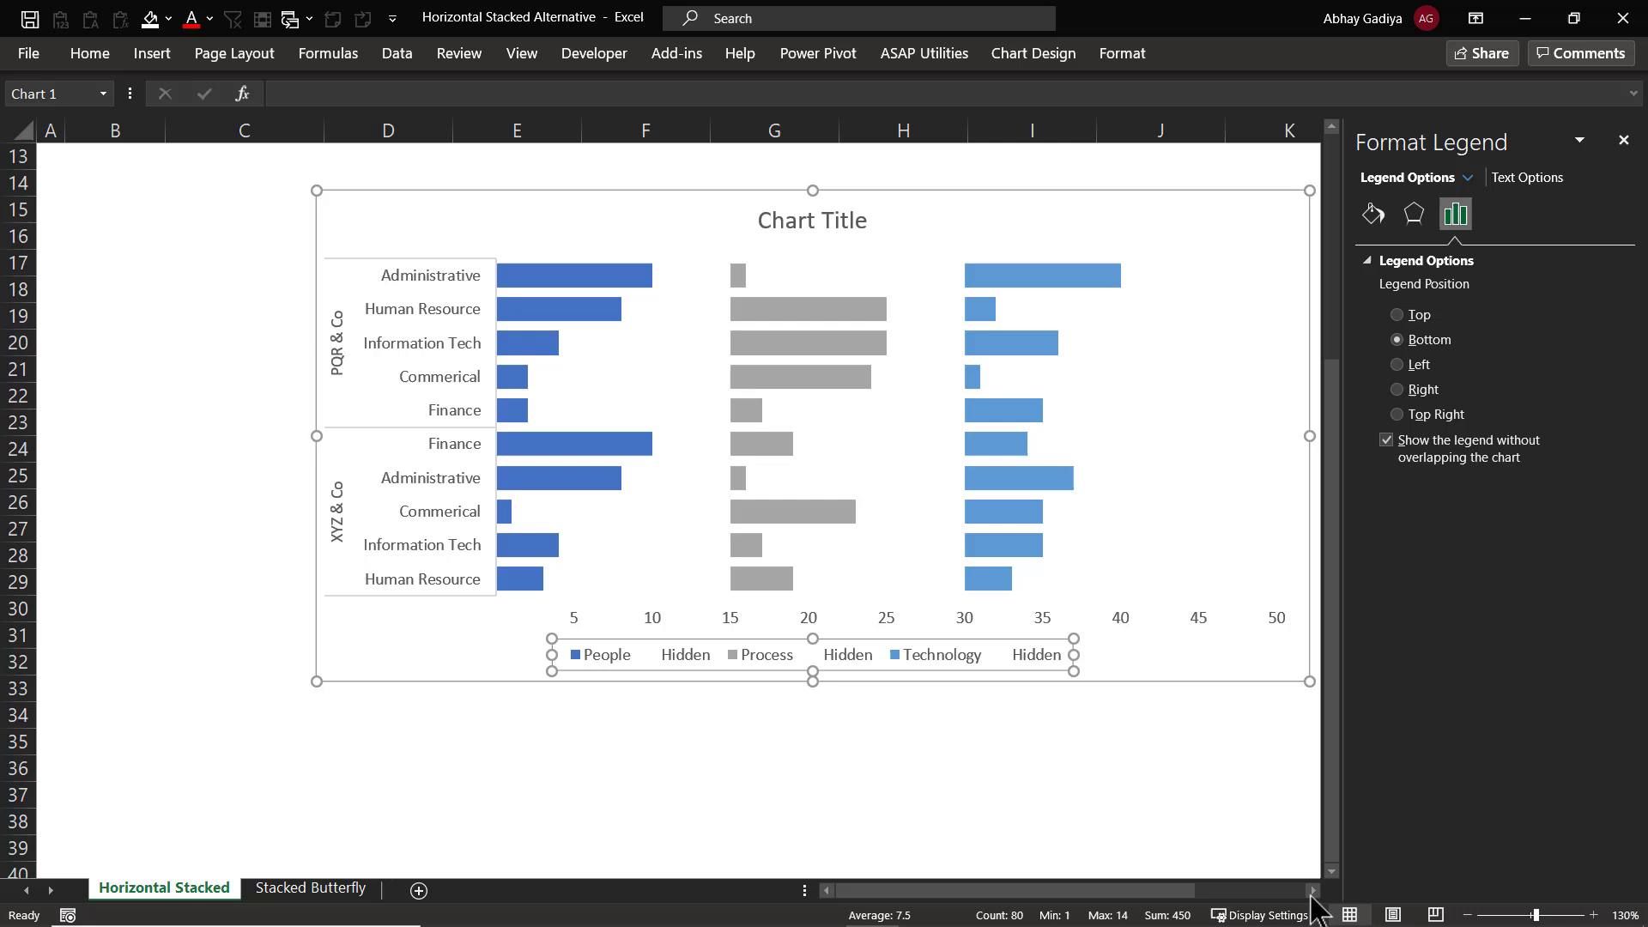
{"action": "scroll", "coordinate": [1315, 890], "scroll_direction": "right", "scroll_amount": 3}
- Move the legend to the top and delete the chart title
{"action": "left_click", "coordinate": [1050, 205]}
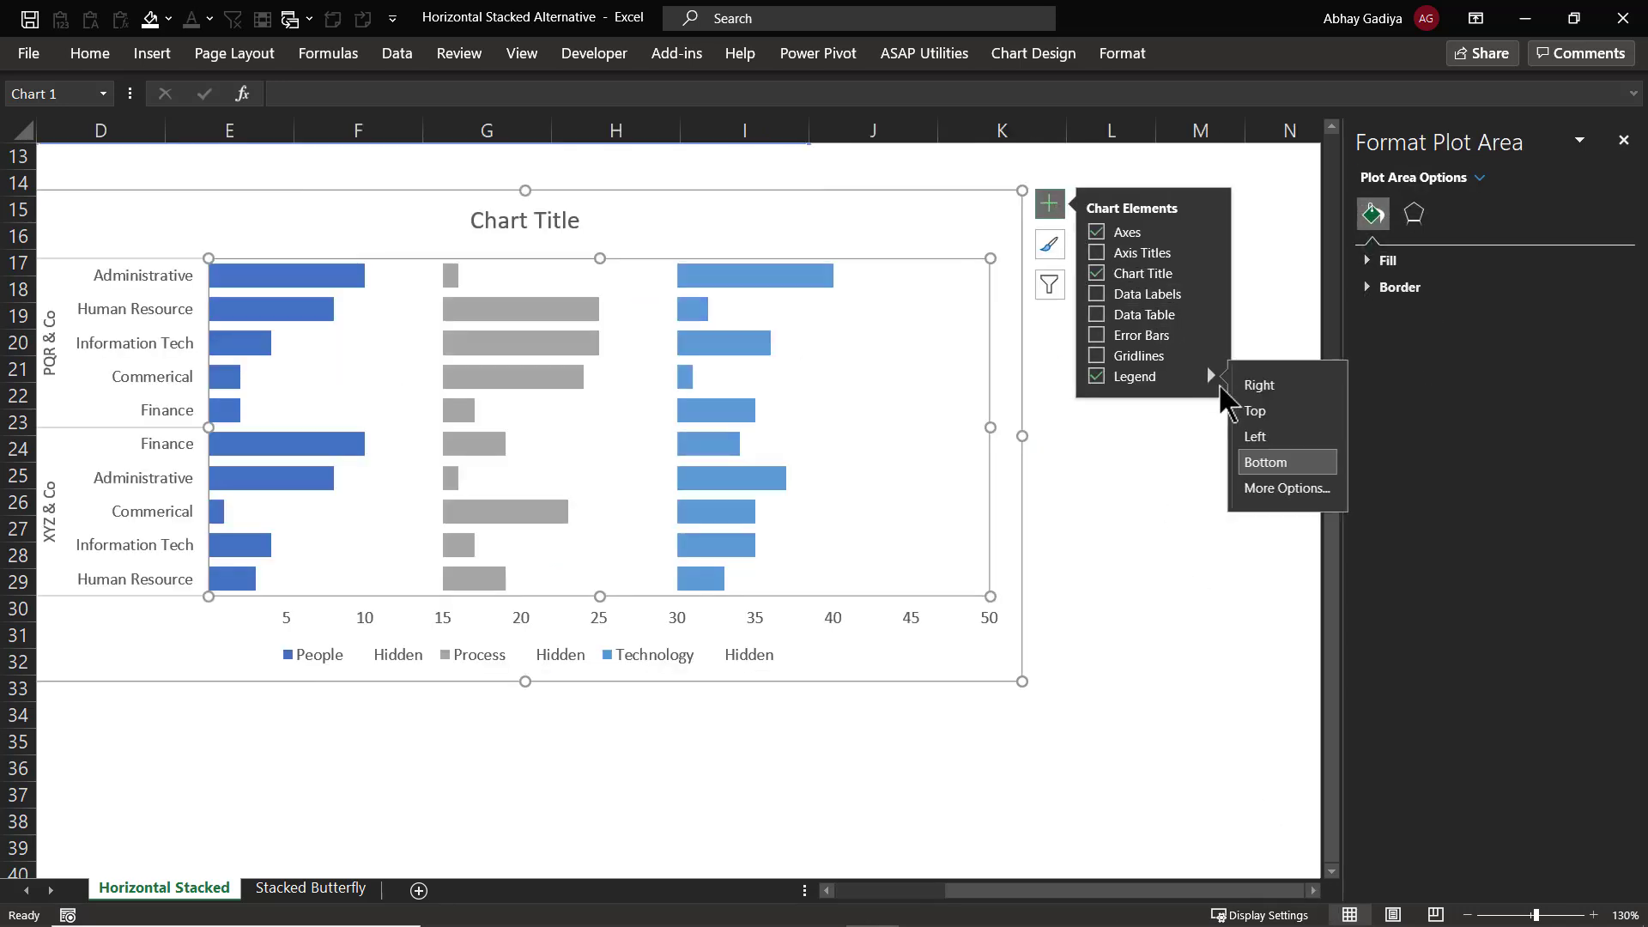
{"action": "left_click", "coordinate": [1256, 410]}
{"action": "left_click", "coordinate": [533, 229]}
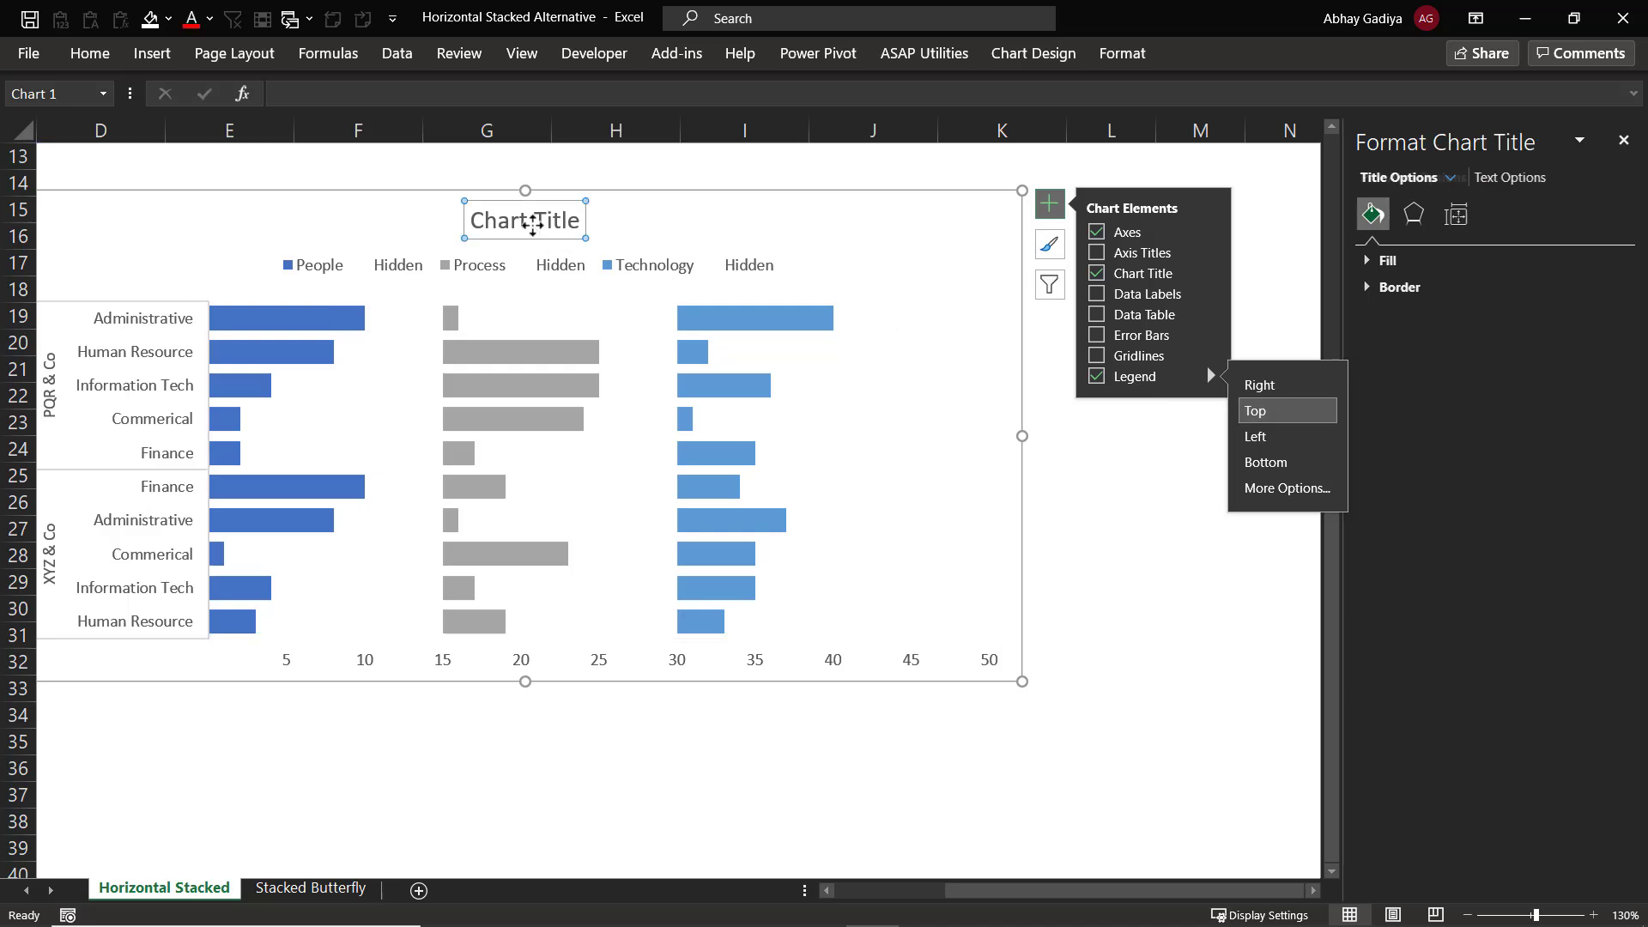
{"action": "key", "text": "Delete"}
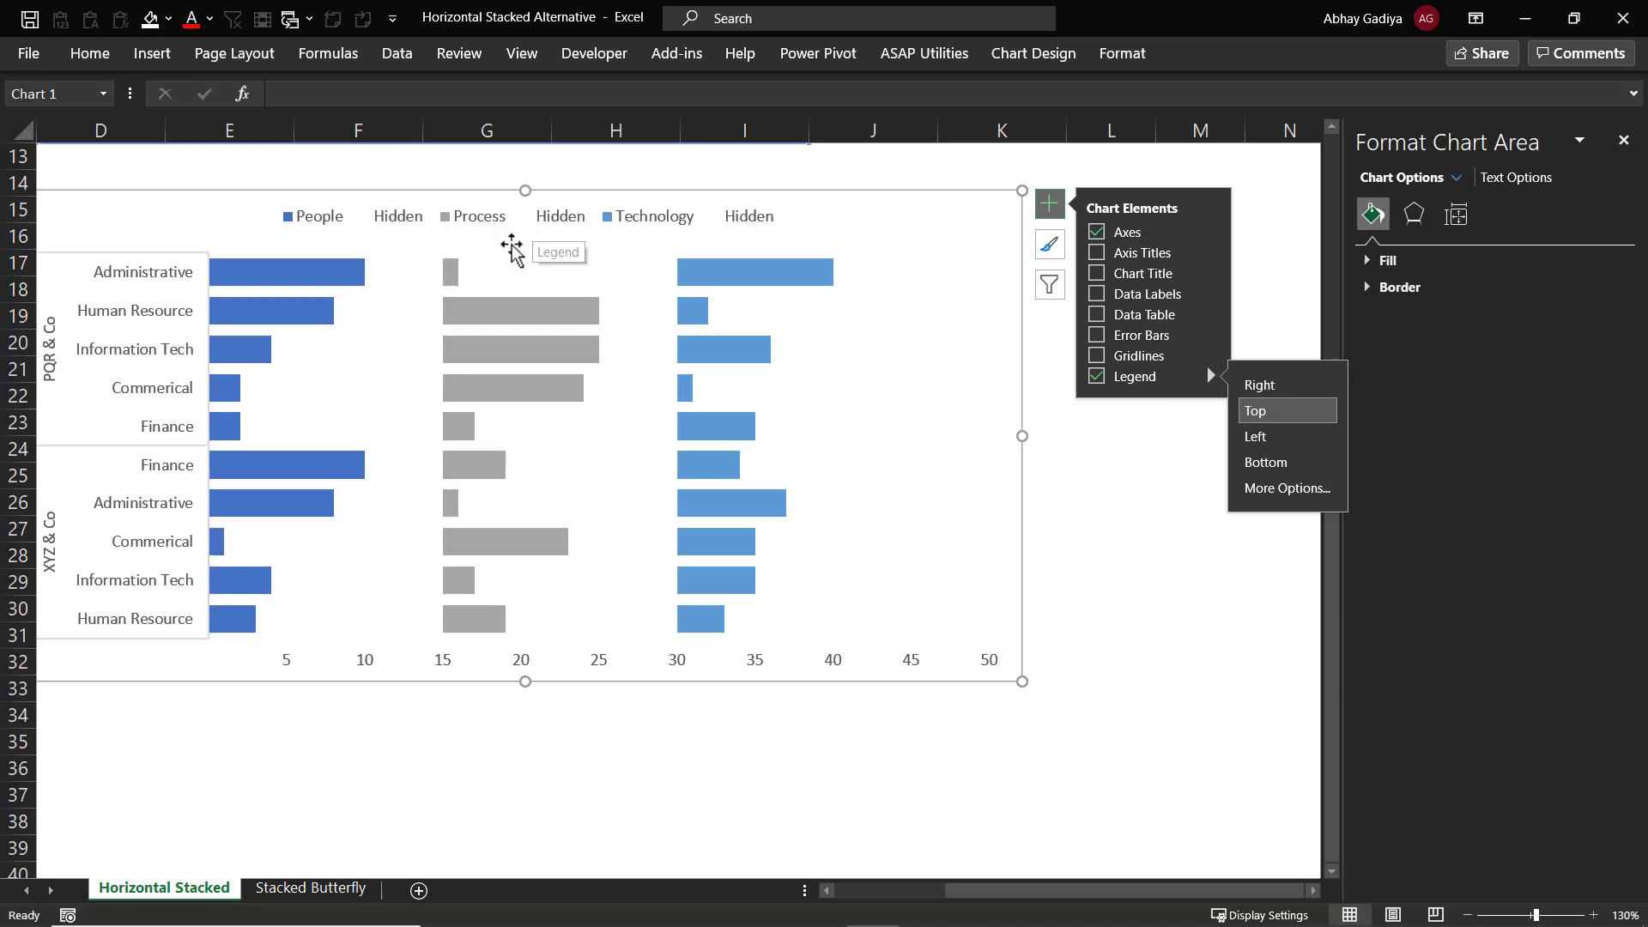
- Lower the plot area below the legend, delete the horizontal axis, and move the legend upper-left
{"action": "left_click", "coordinate": [769, 341]}
{"action": "left_click", "coordinate": [960, 328]}
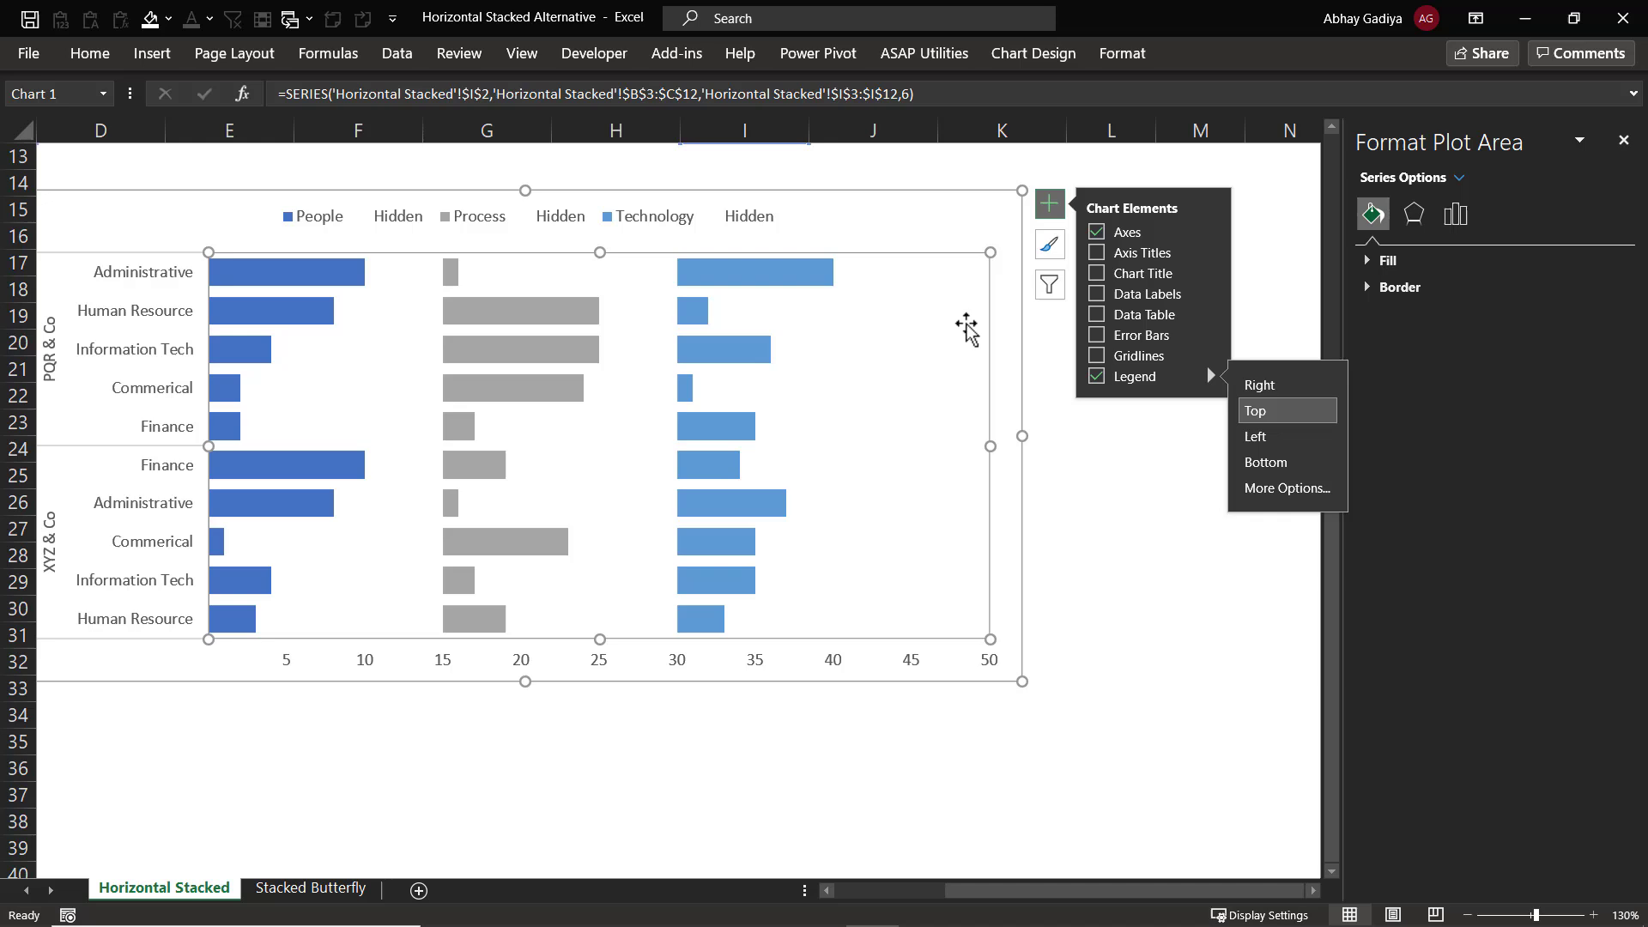
{"action": "left_click_drag", "start_coordinate": [605, 247], "coordinate": [604, 296]}
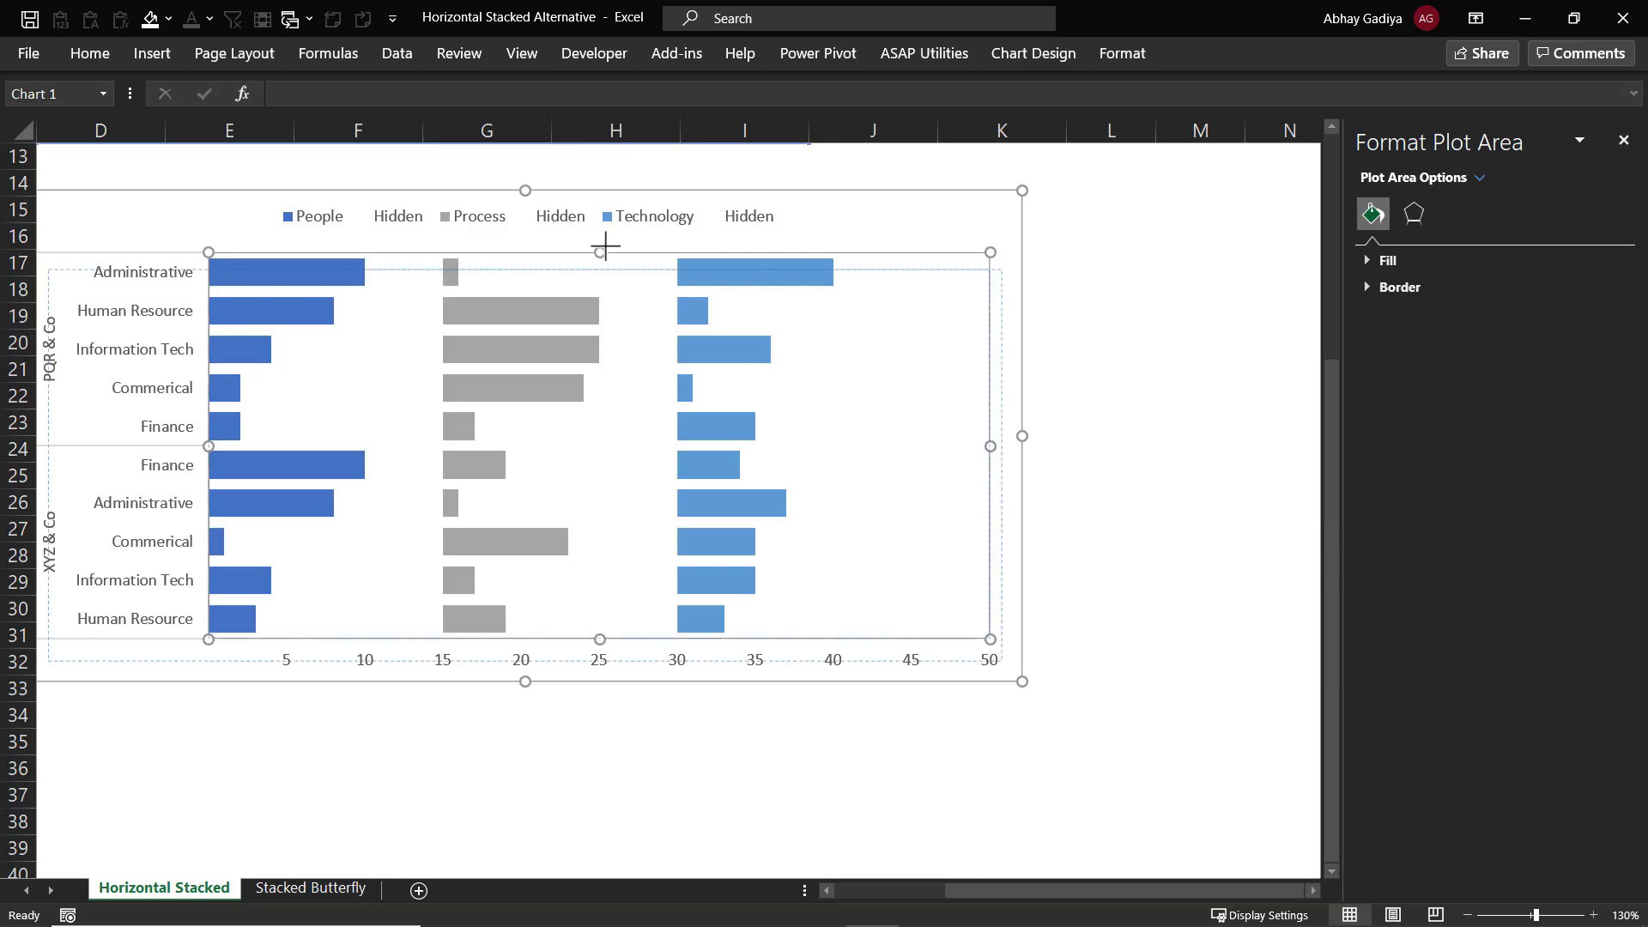
{"action": "left_click", "coordinate": [436, 656]}
{"action": "key", "text": "Delete"}
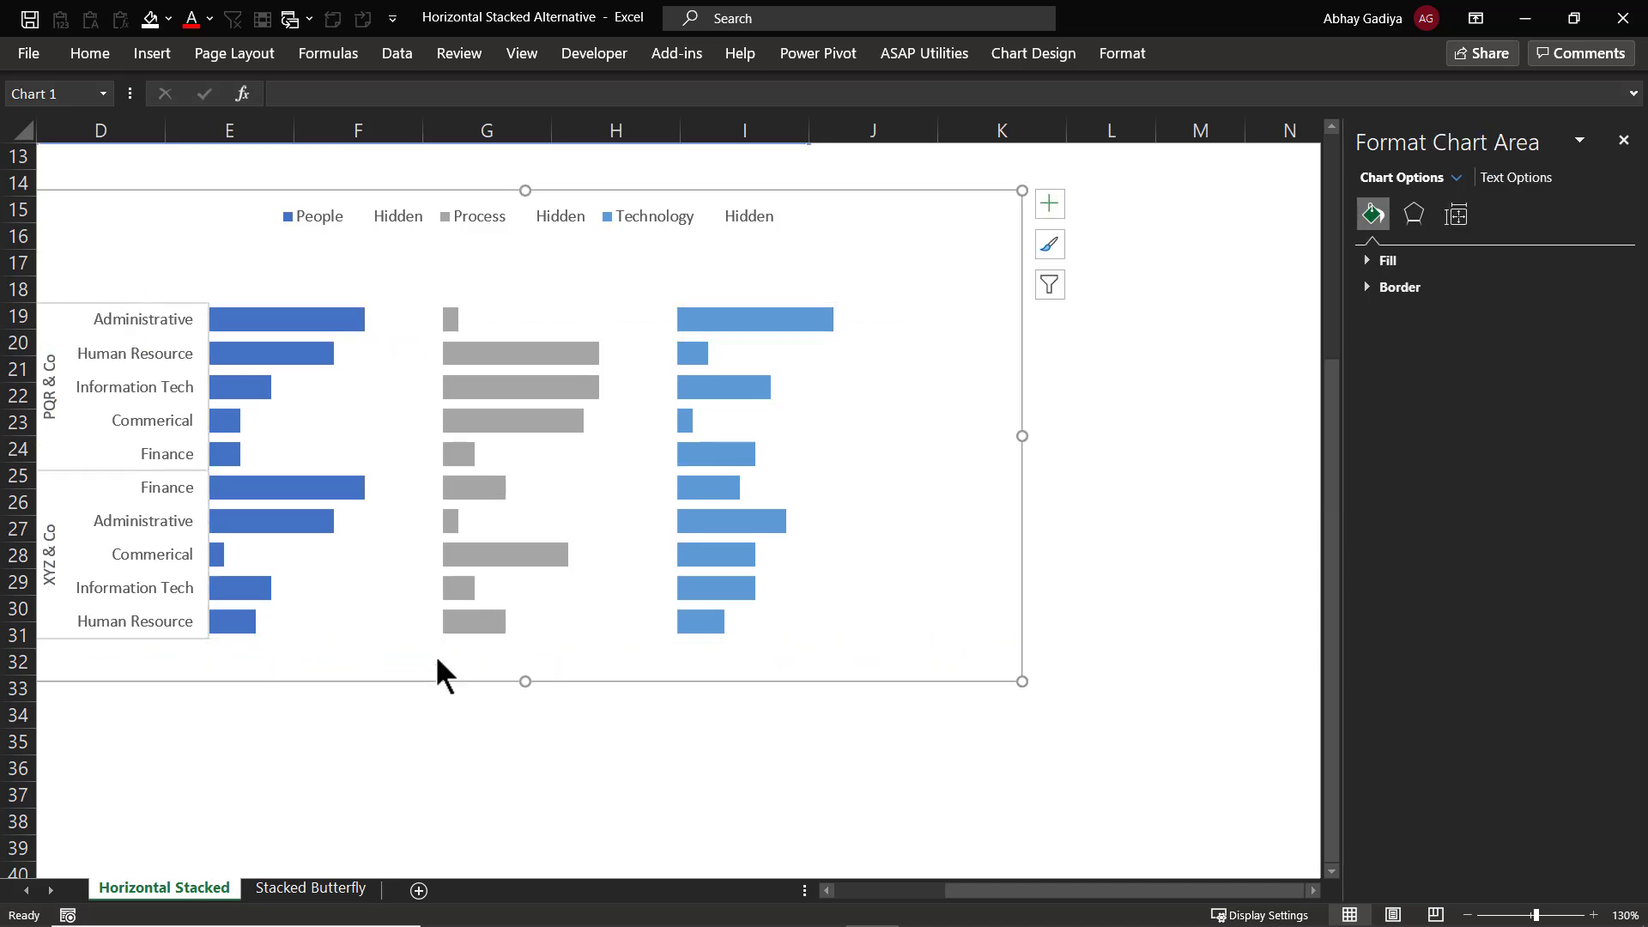
{"action": "left_click_drag", "start_coordinate": [339, 228], "coordinate": [120, 288]}
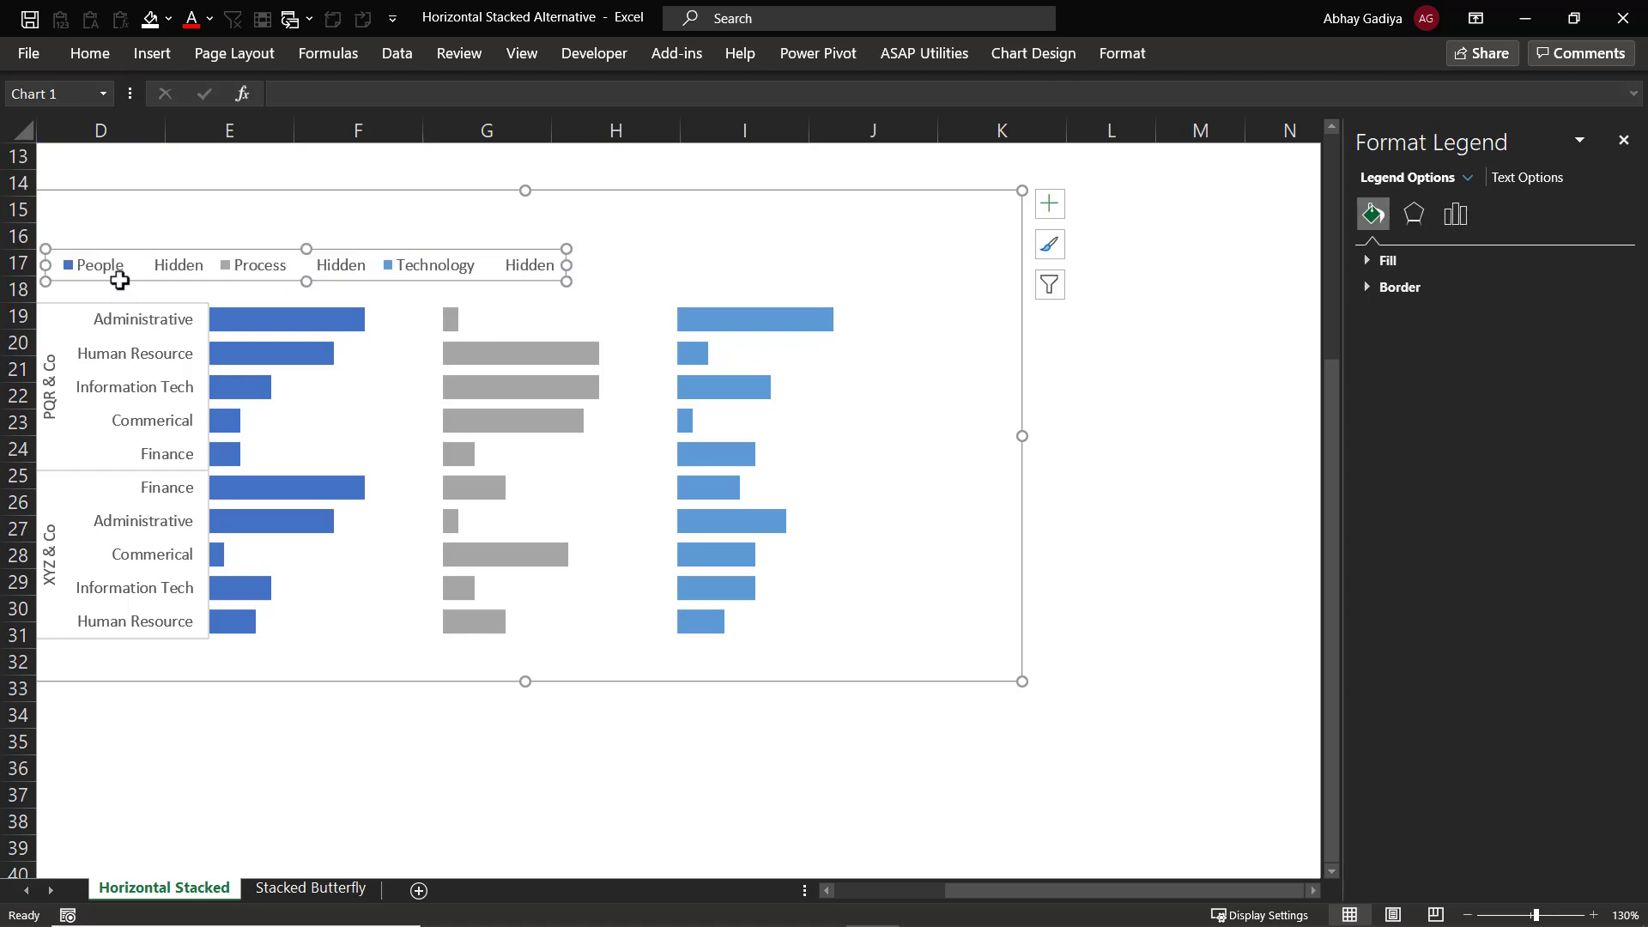
- Delete the first Hidden entry from the legend
{"action": "left_click", "coordinate": [830, 891]}
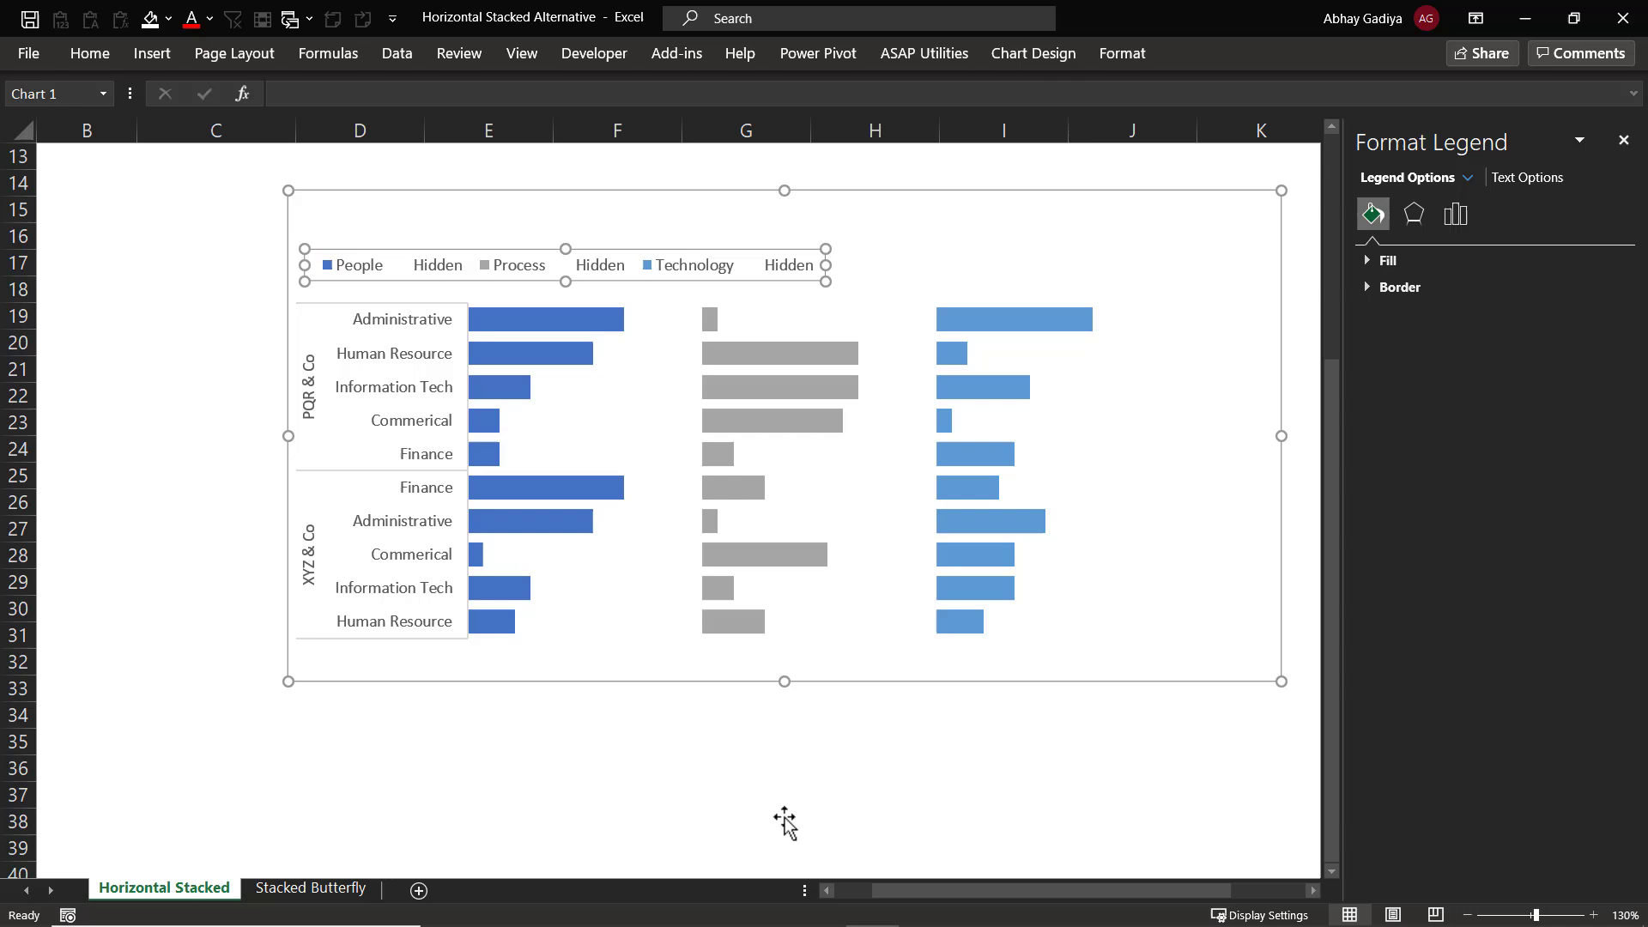
{"action": "left_click", "coordinate": [435, 261]}
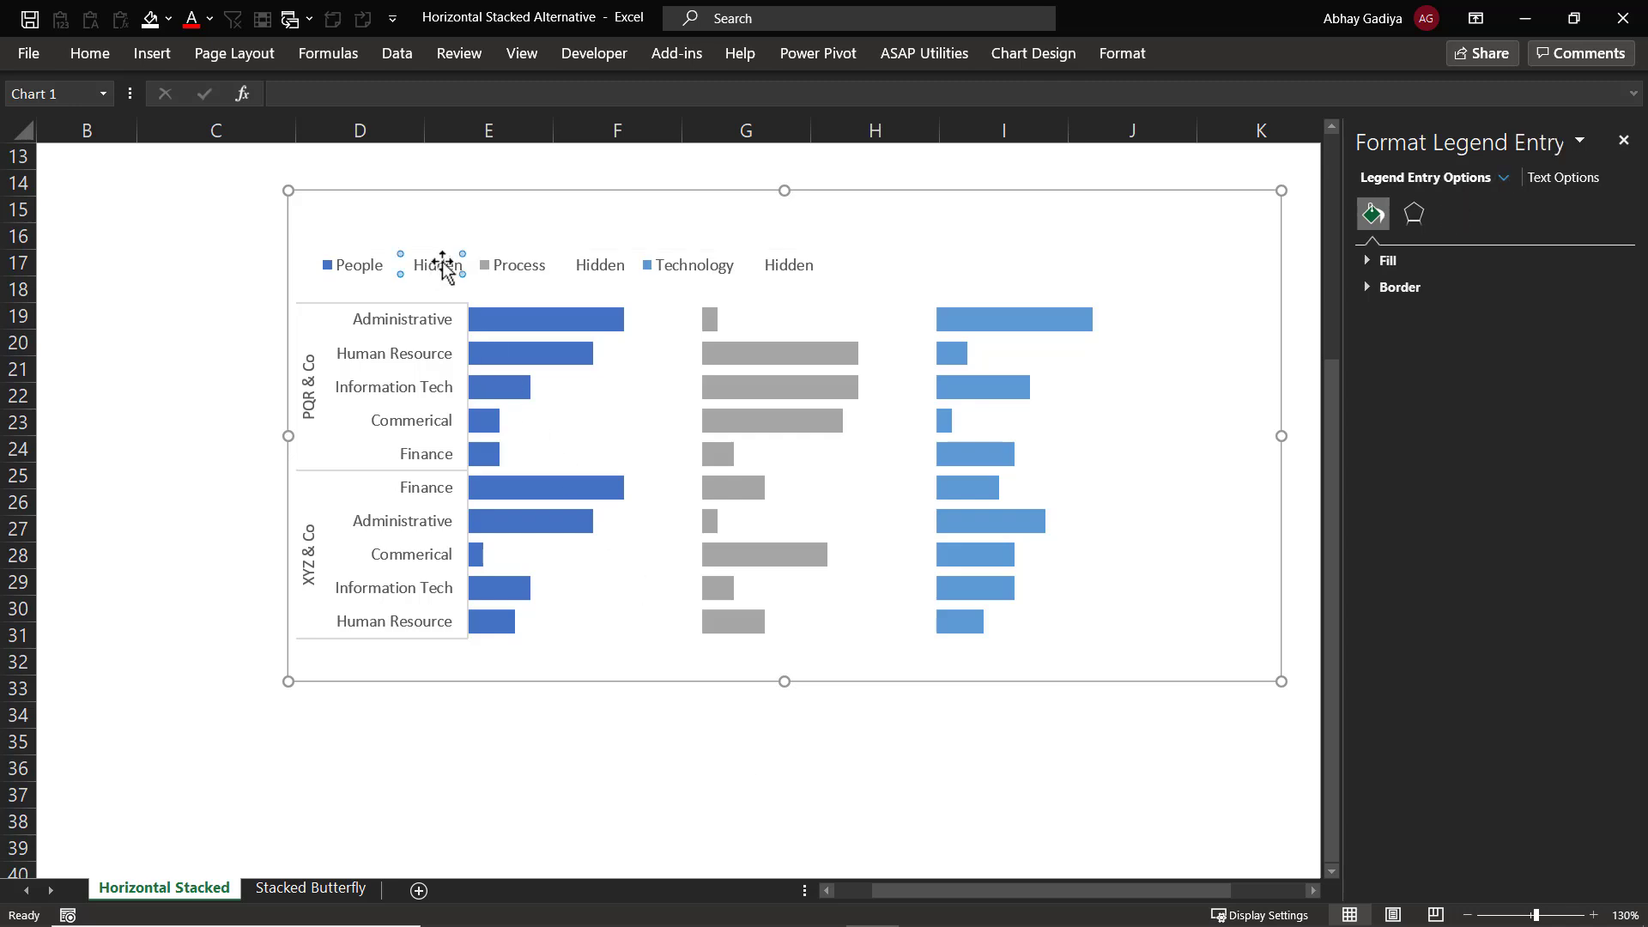
{"action": "left_click", "coordinate": [490, 255]}
{"action": "left_click", "coordinate": [433, 267]}
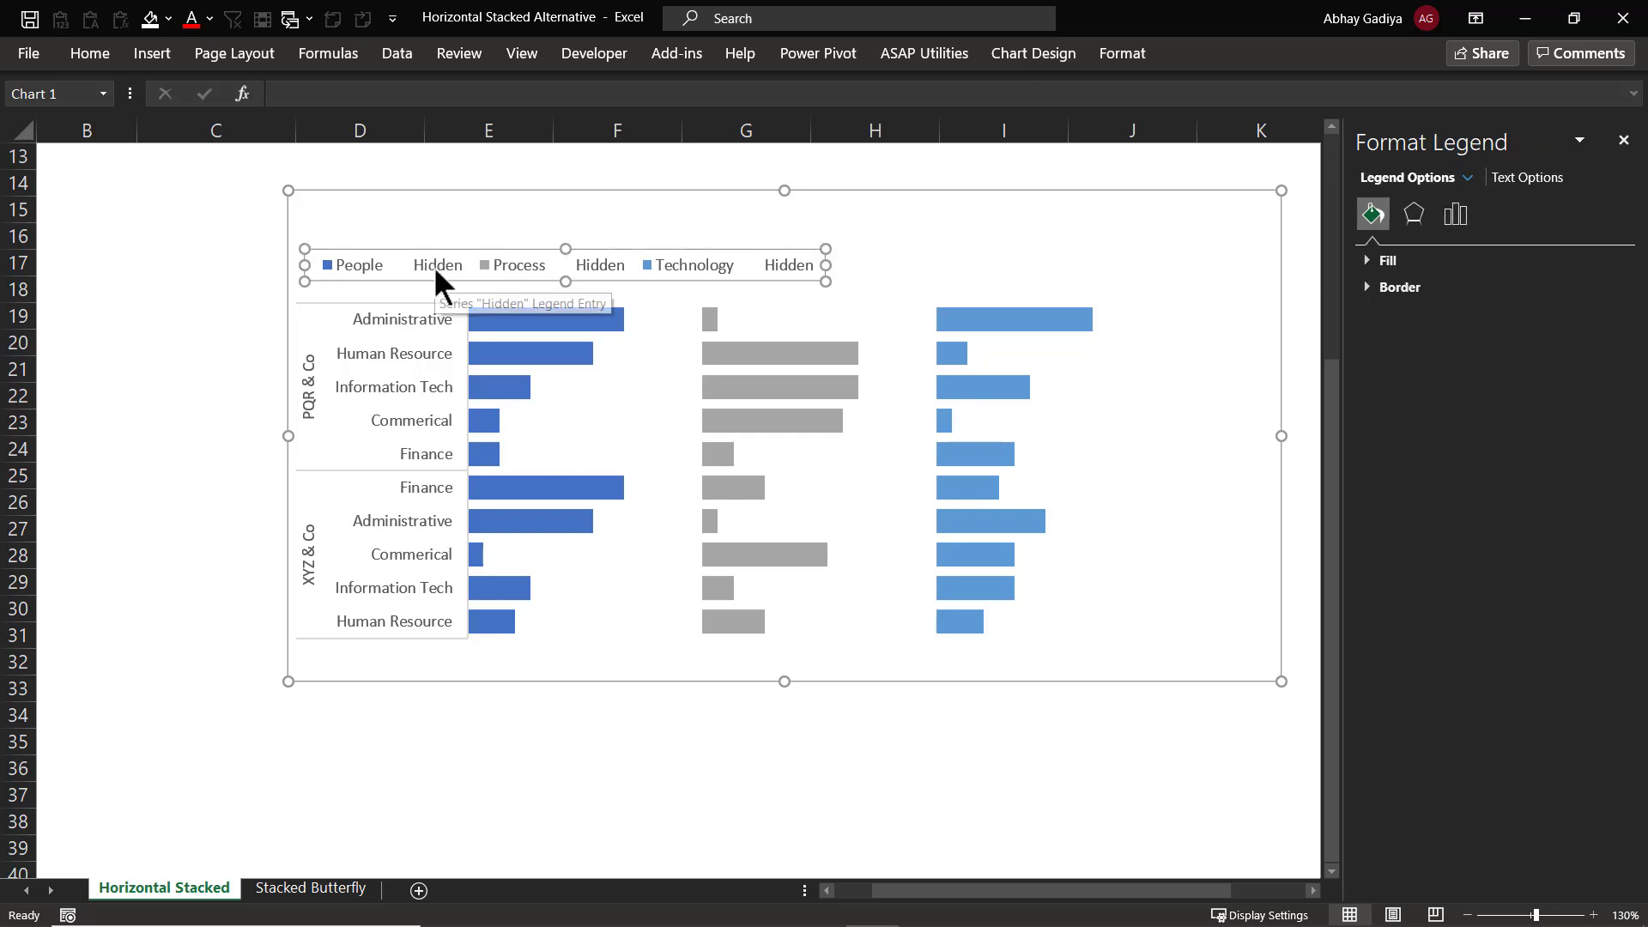
{"action": "left_click", "coordinate": [433, 267]}
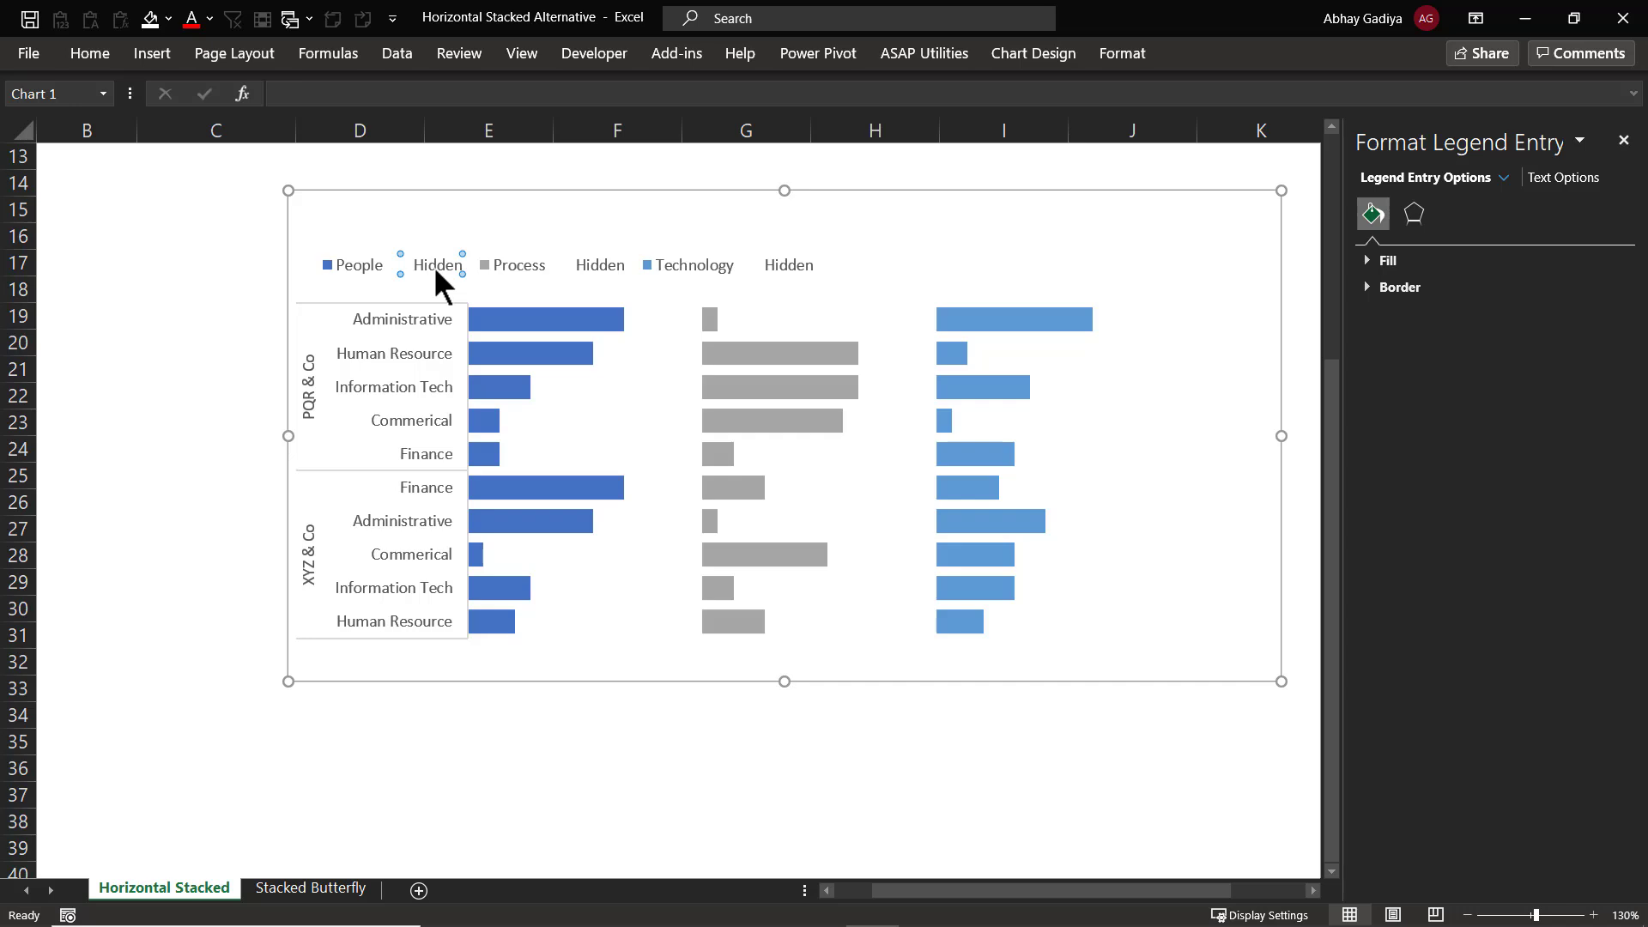
{"action": "key", "text": "Delete"}
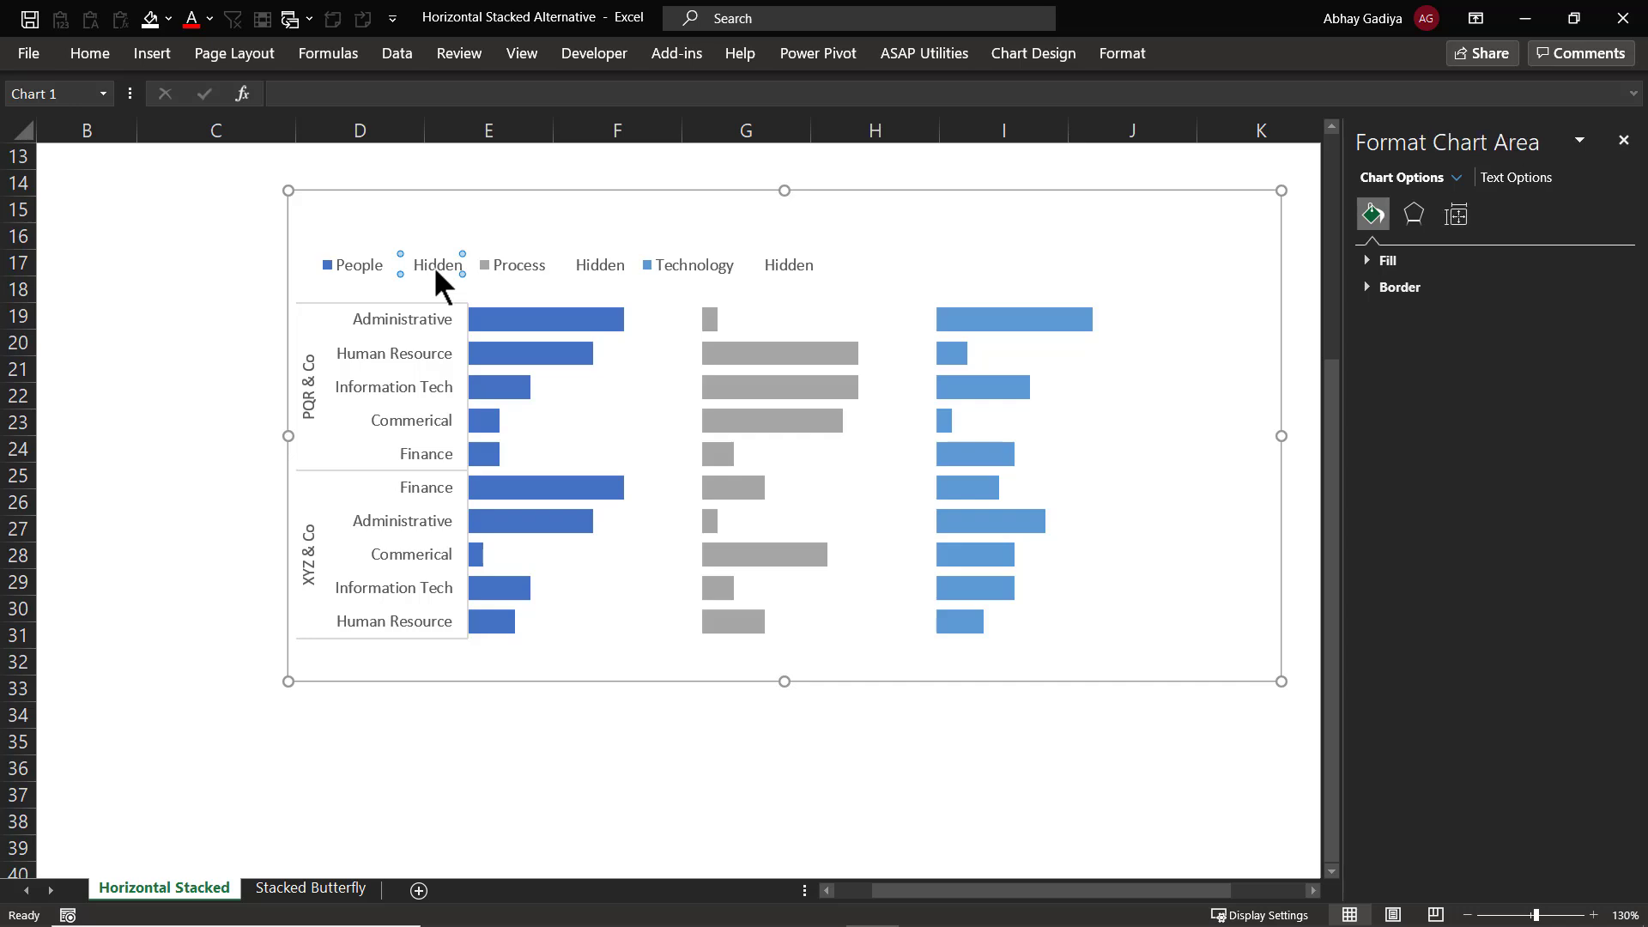
- Delete the remaining two Hidden legend entries and stretch the legend across the chart
{"action": "left_click", "coordinate": [526, 265]}
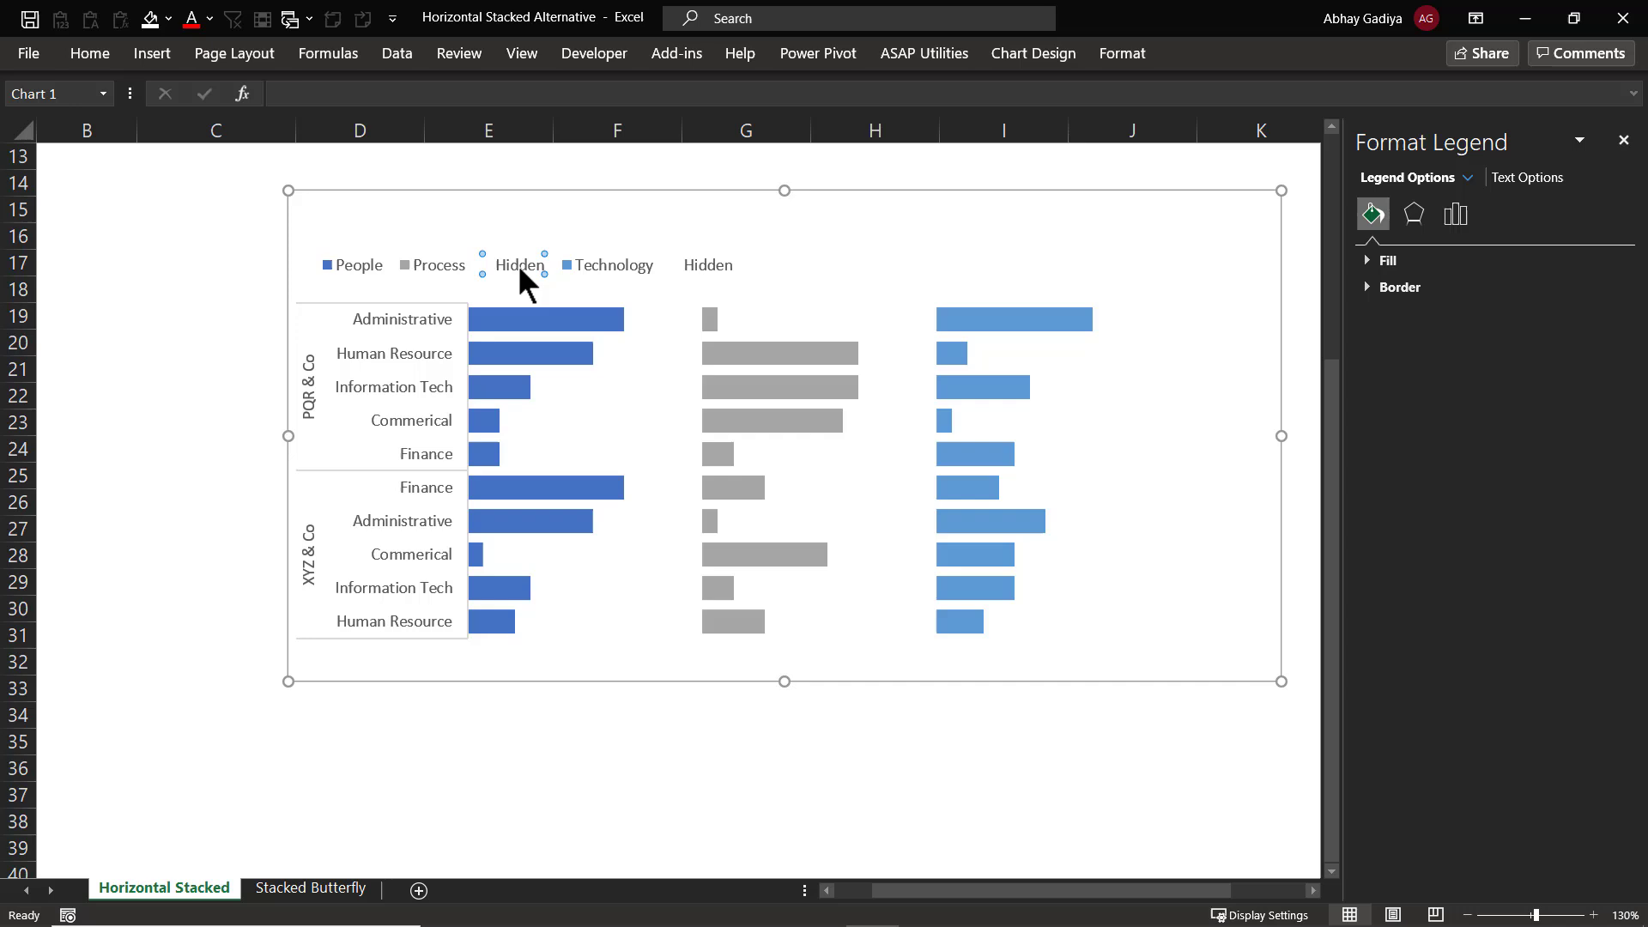
{"action": "key", "text": "Delete"}
{"action": "left_click", "coordinate": [618, 263]}
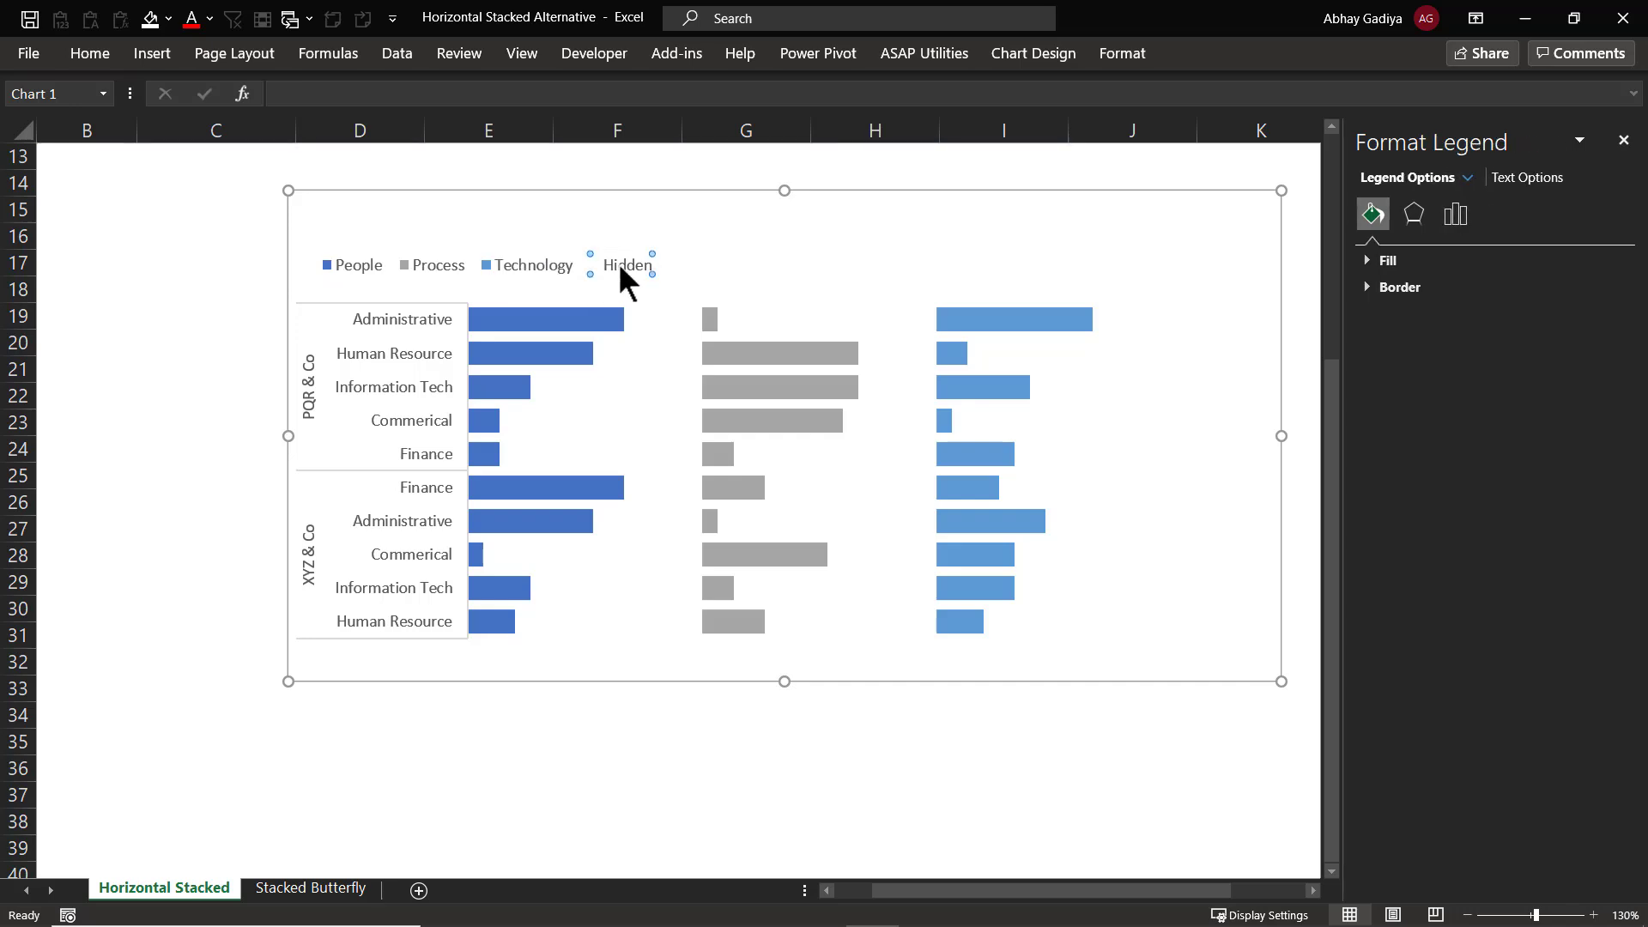
{"action": "key", "text": "Delete"}
{"action": "left_click", "coordinate": [562, 267]}
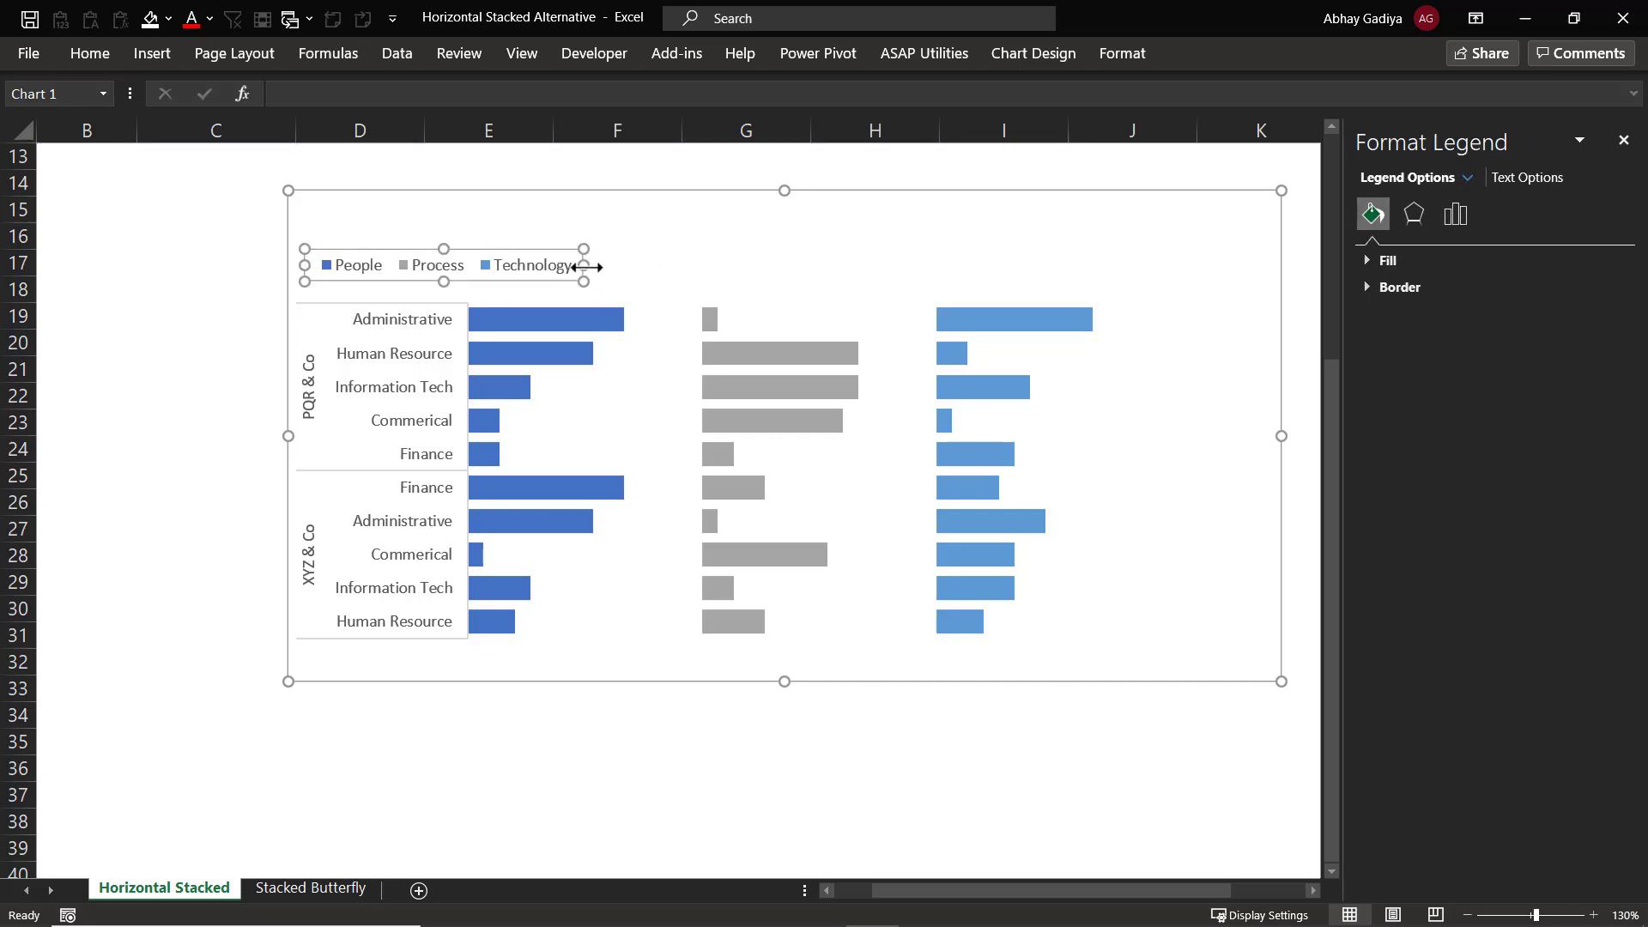
{"action": "mouse_move", "coordinate": [584, 266]}
{"action": "left_mouse_down"}
{"action": "mouse_move", "coordinate": [1201, 269]}
{"action": "mouse_move", "coordinate": [1188, 280]}
{"action": "left_mouse_up"}
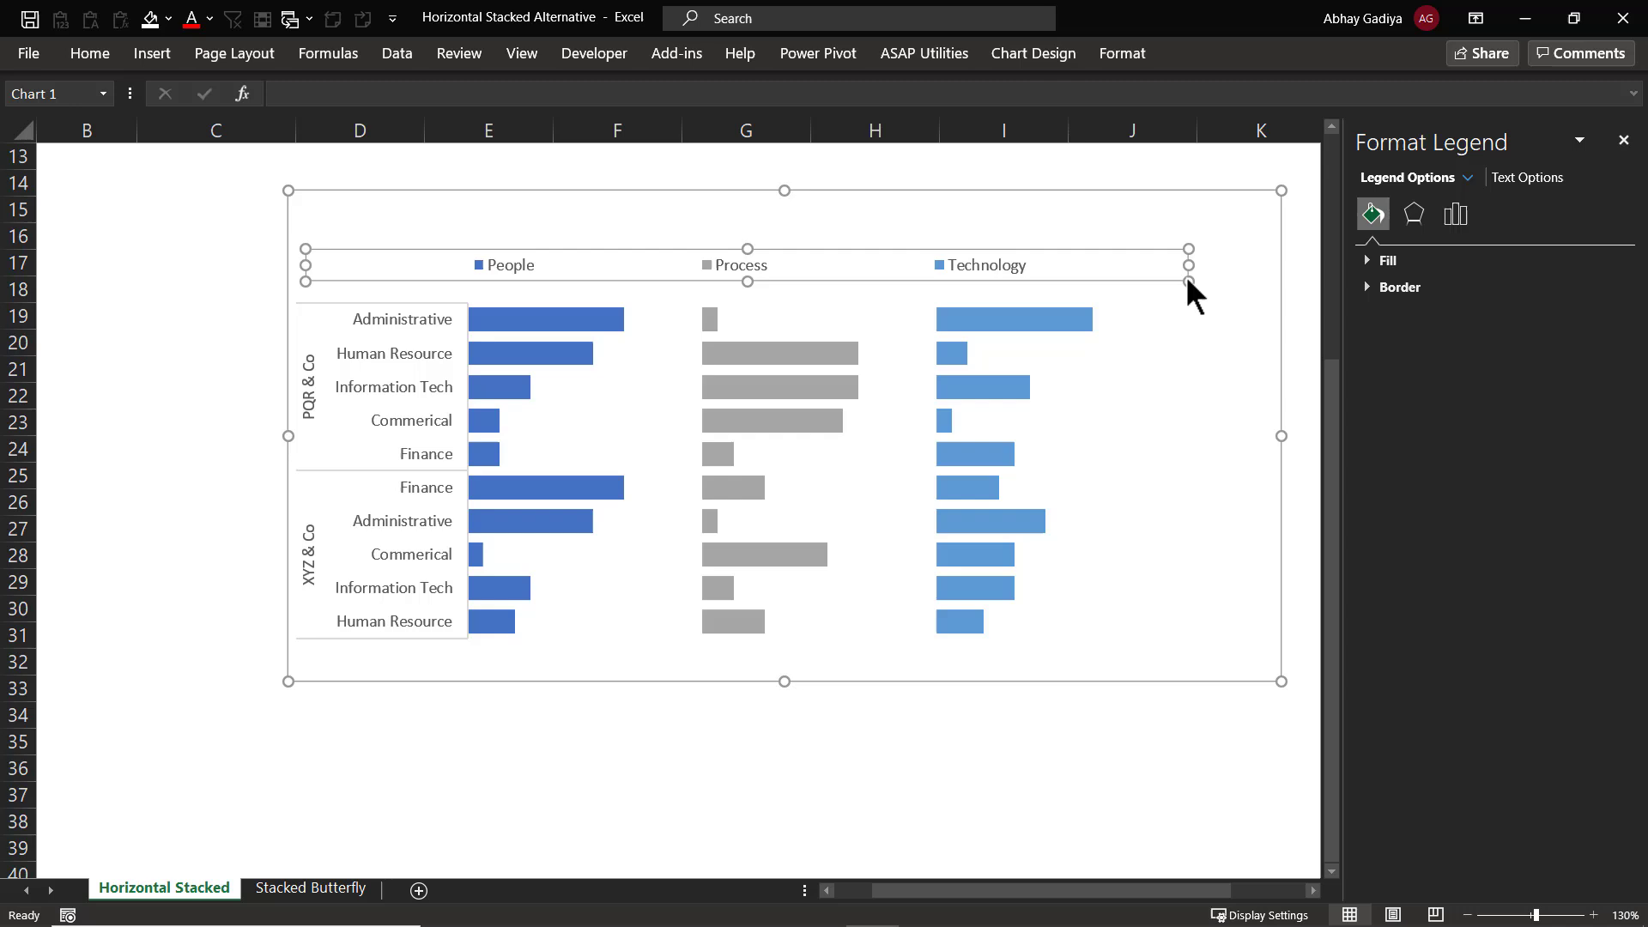
- Give the Process bars a light blue fill
{"action": "left_click", "coordinate": [725, 349]}
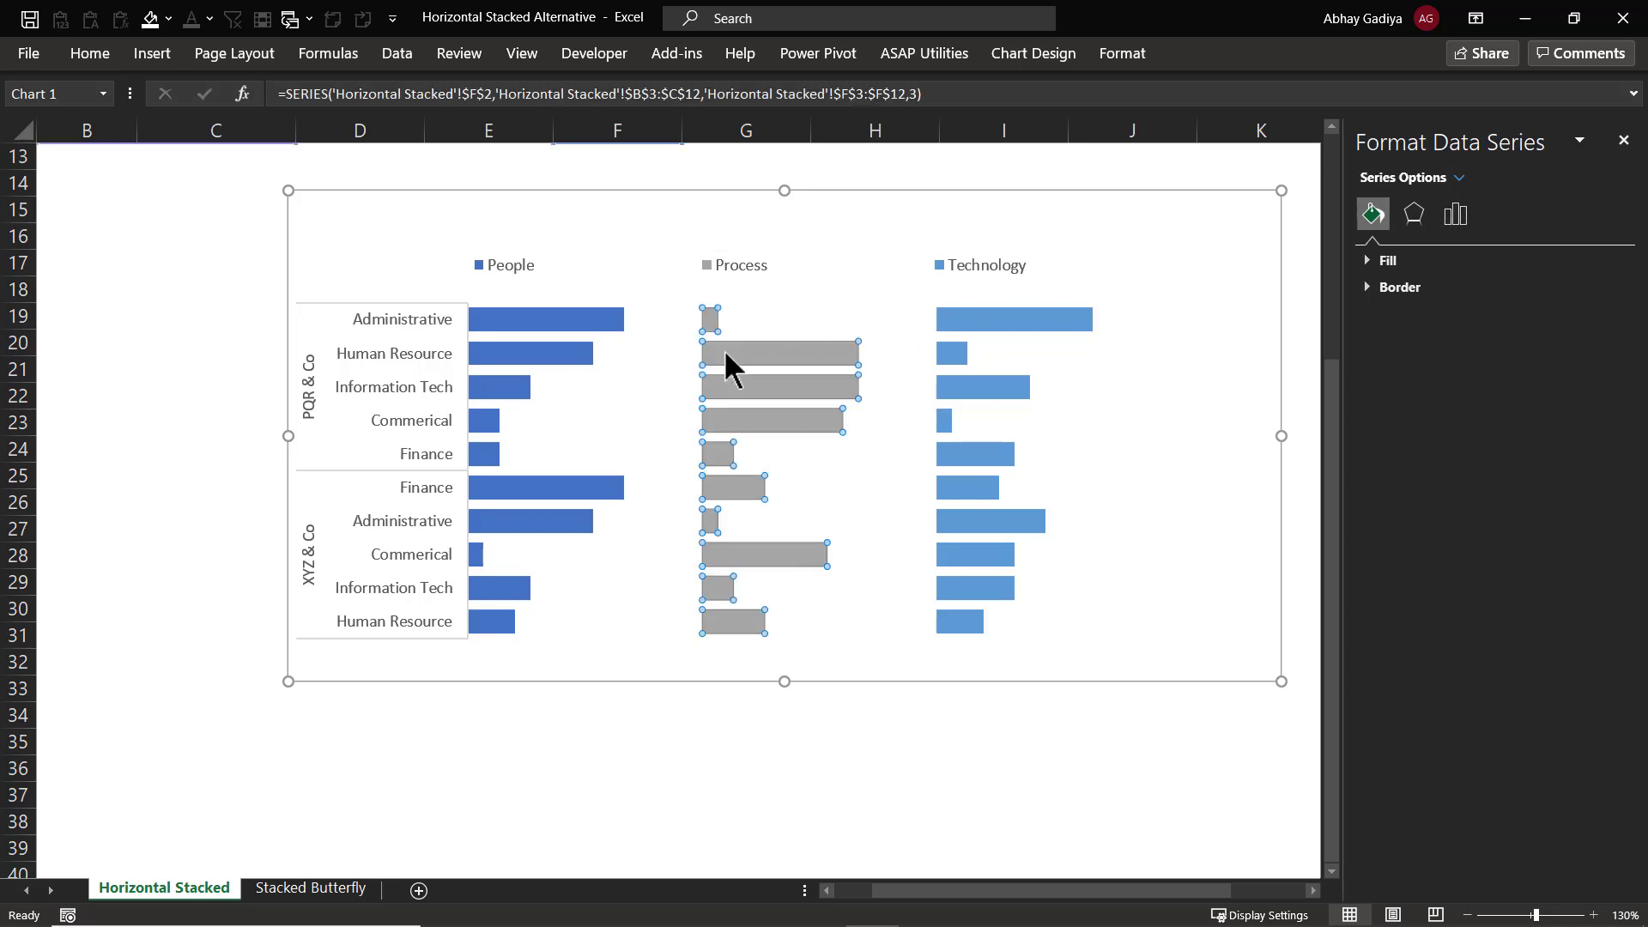
{"action": "right_click", "coordinate": [724, 349]}
{"action": "left_click", "coordinate": [752, 293]}
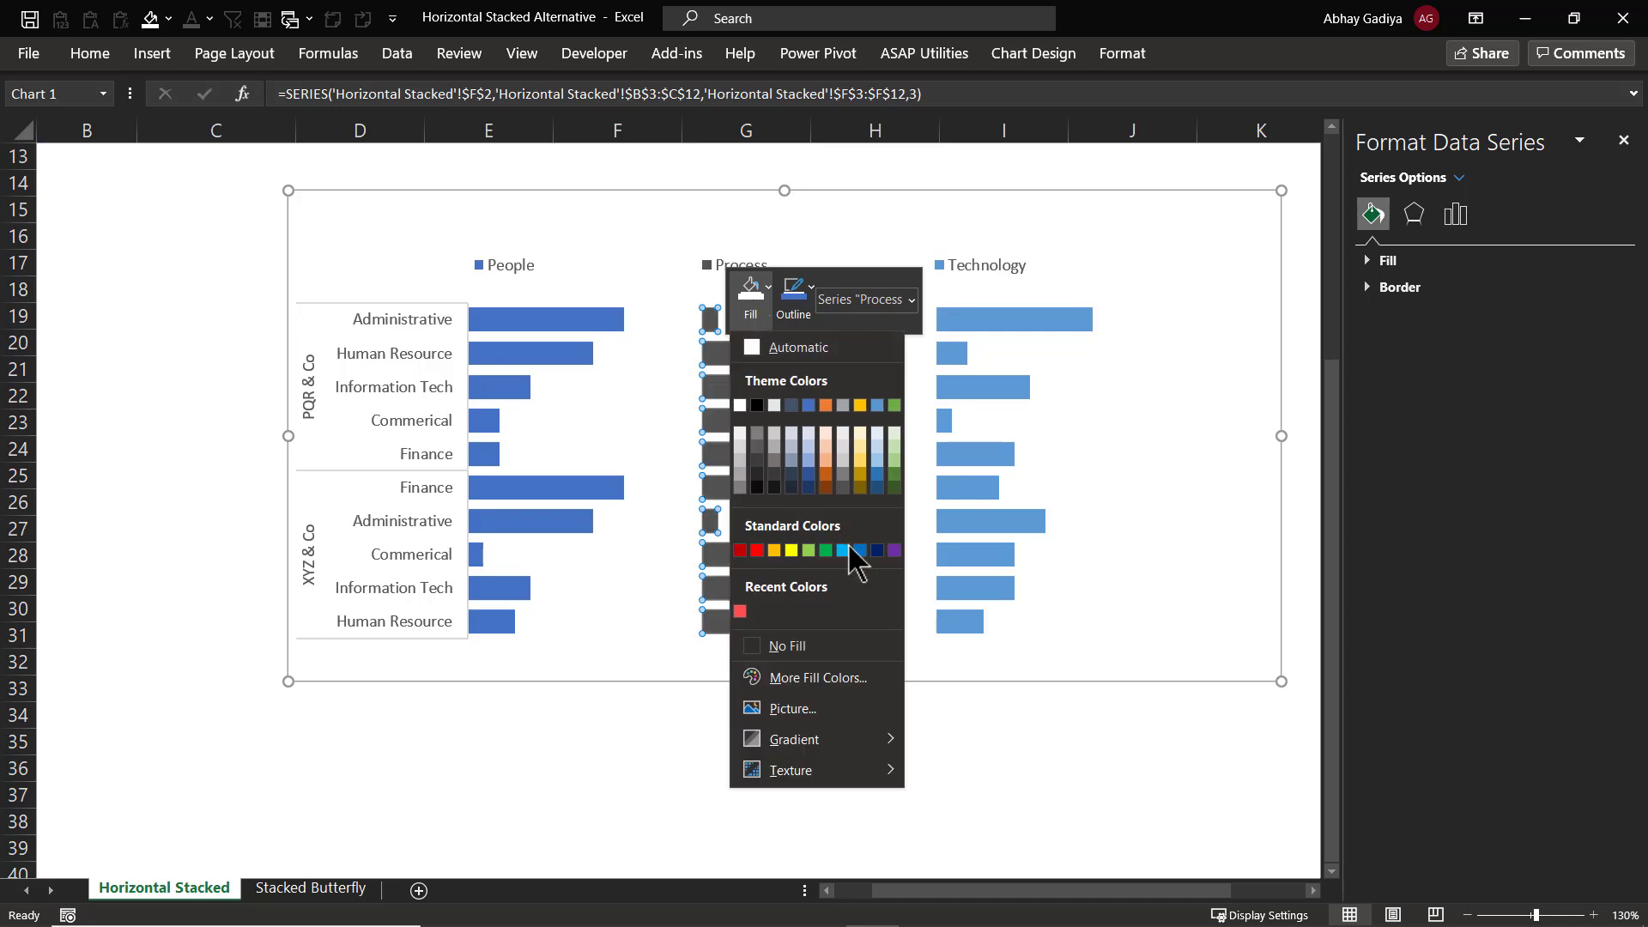
{"action": "left_click", "coordinate": [808, 473]}
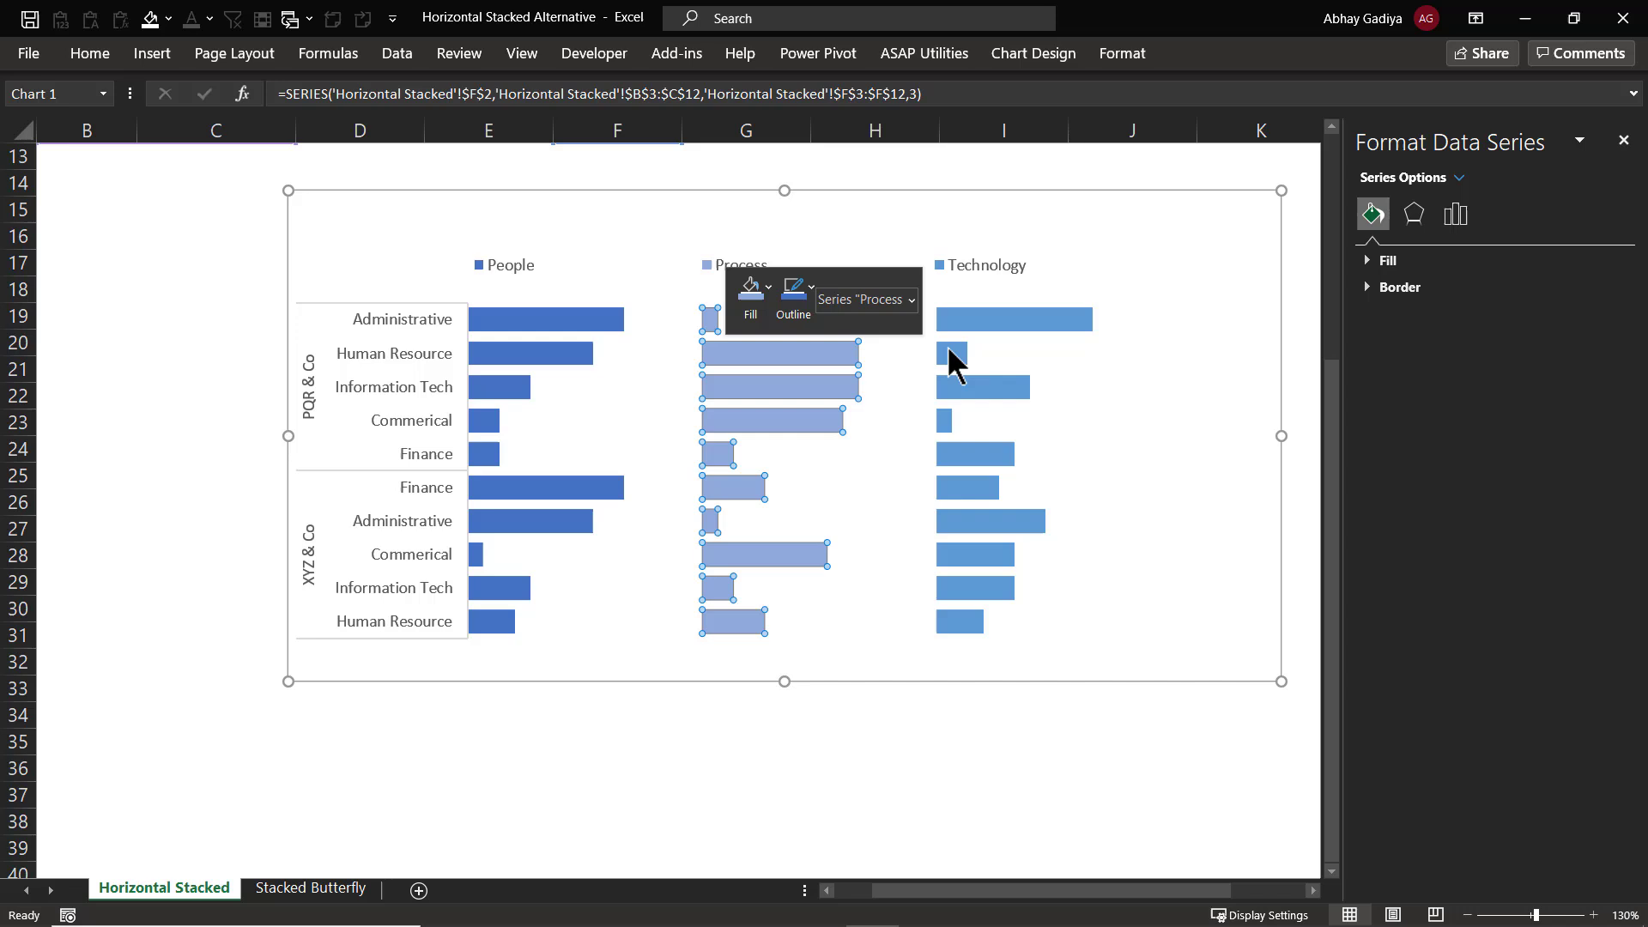
- Give the Technology bars a paler blue fill
{"action": "left_click", "coordinate": [978, 321]}
{"action": "right_click", "coordinate": [977, 321]}
{"action": "left_click", "coordinate": [1005, 265]}
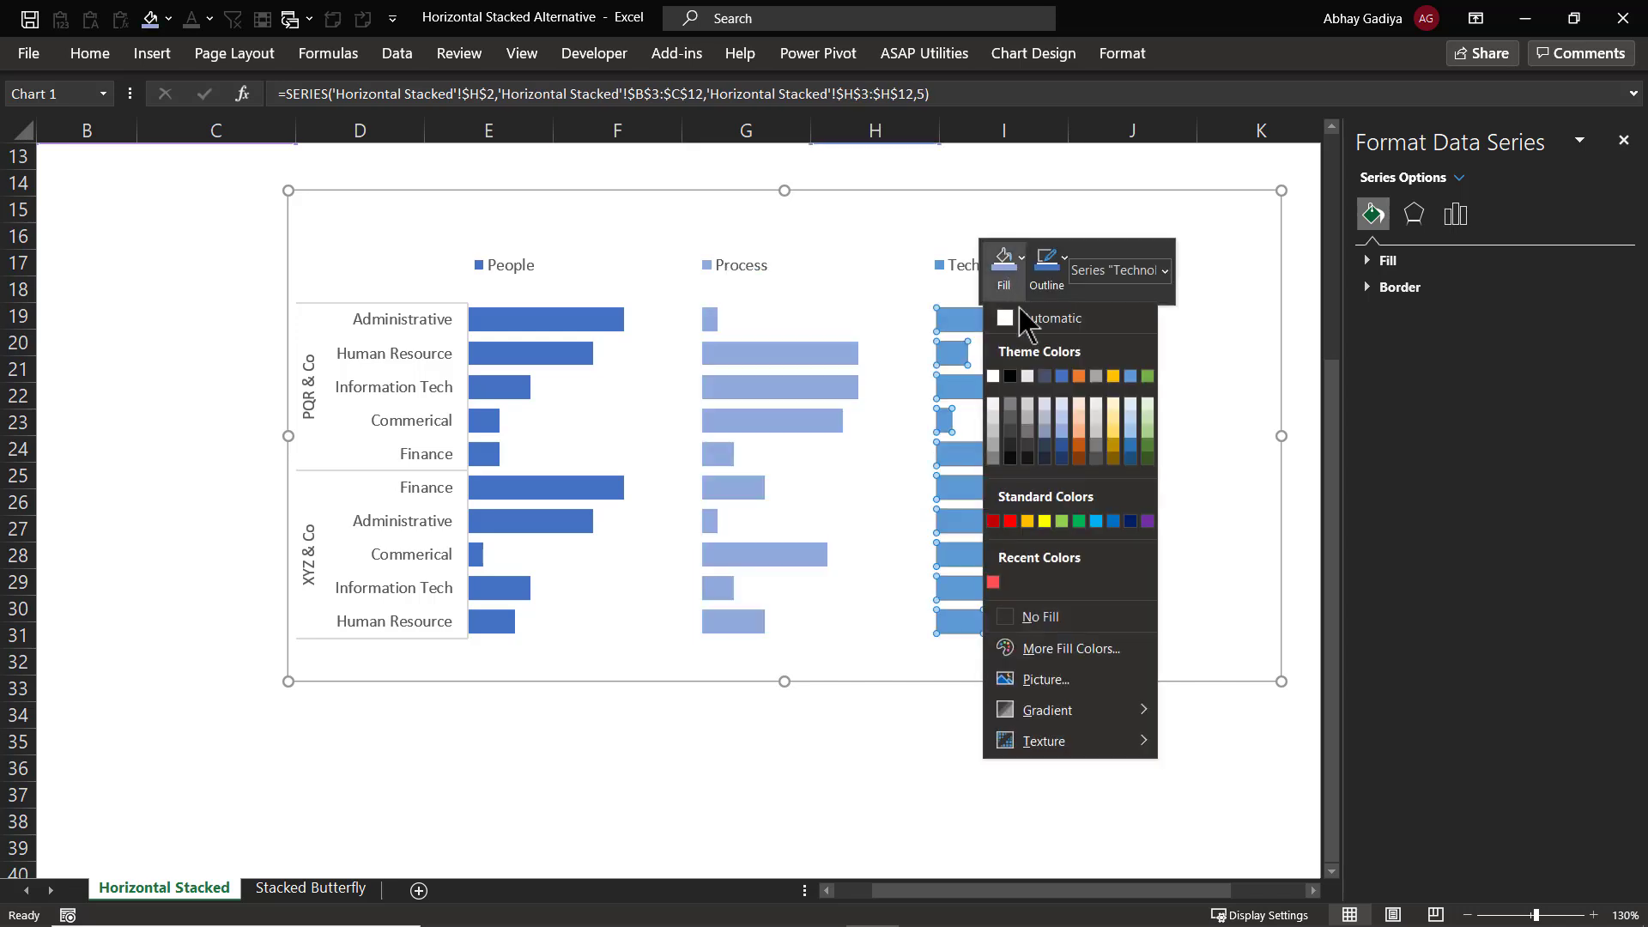
{"action": "left_click", "coordinate": [1060, 414]}
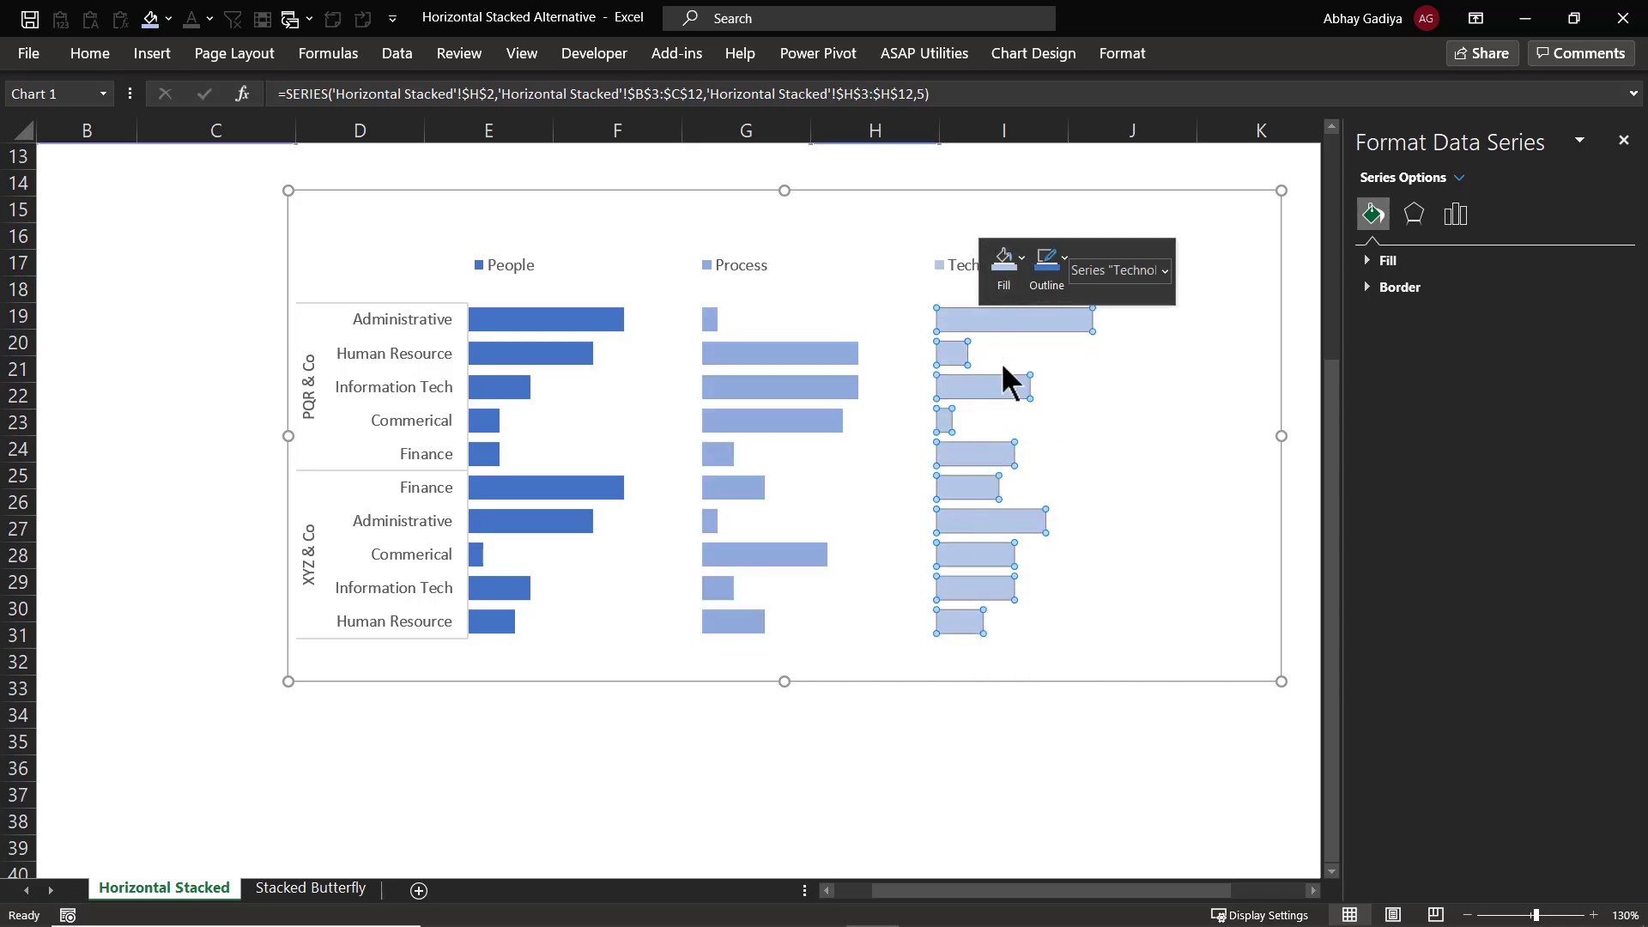
{"action": "left_click", "coordinate": [848, 233]}
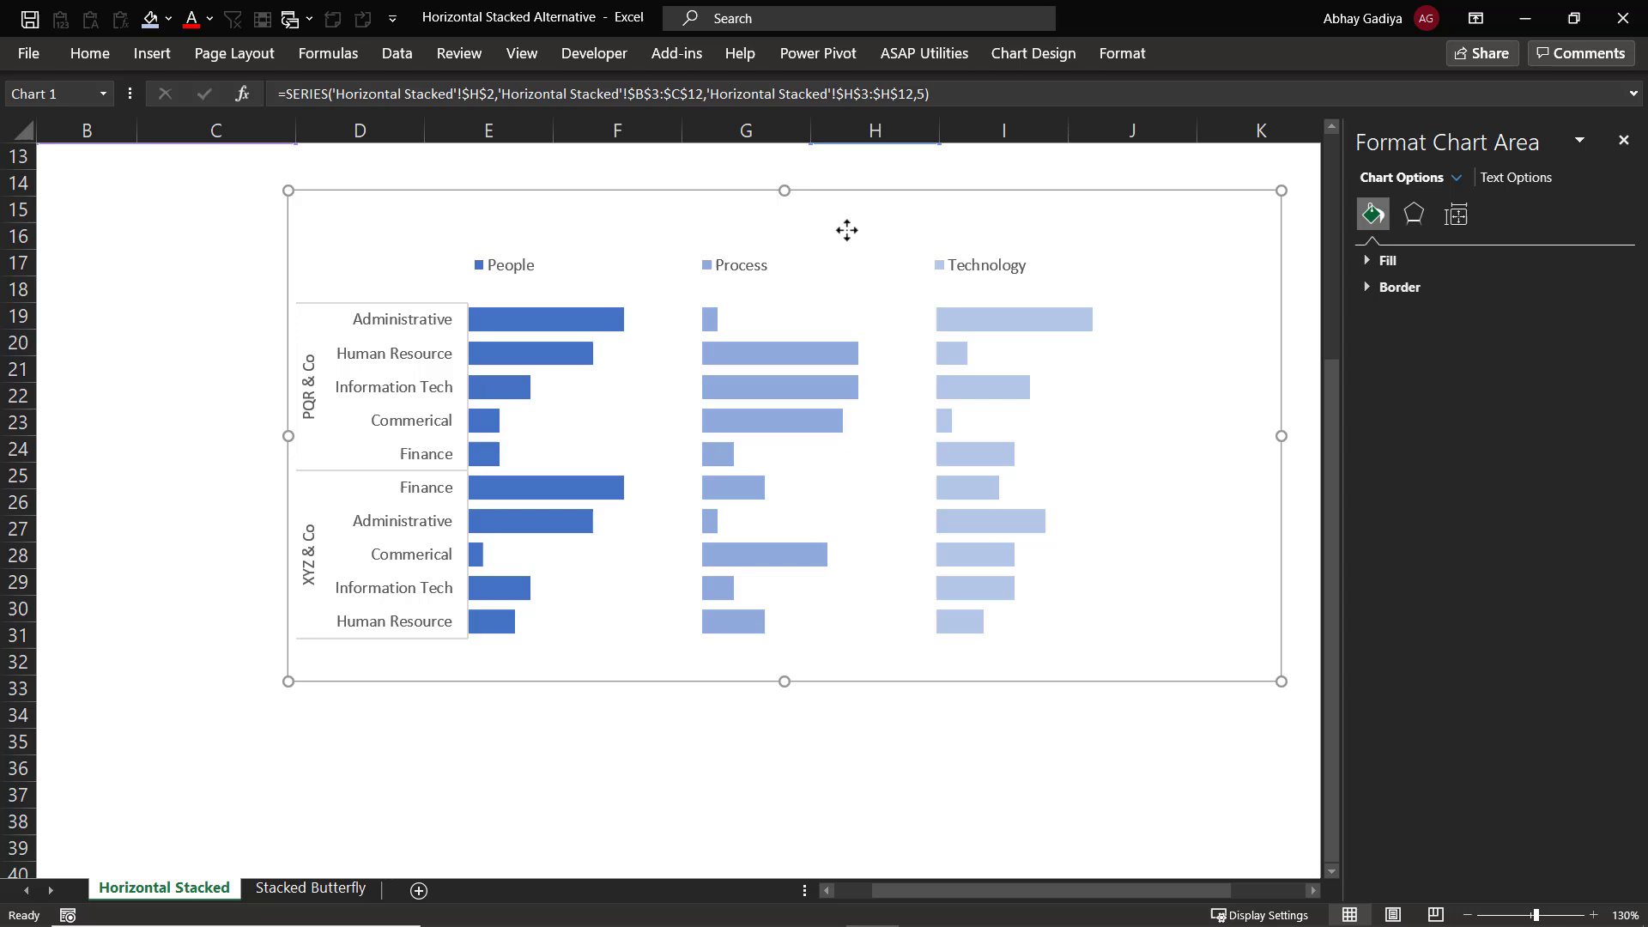
- Add Inside Base data labels to the white spacer series beside People, Process and Technology
{"action": "left_click", "coordinate": [663, 319]}
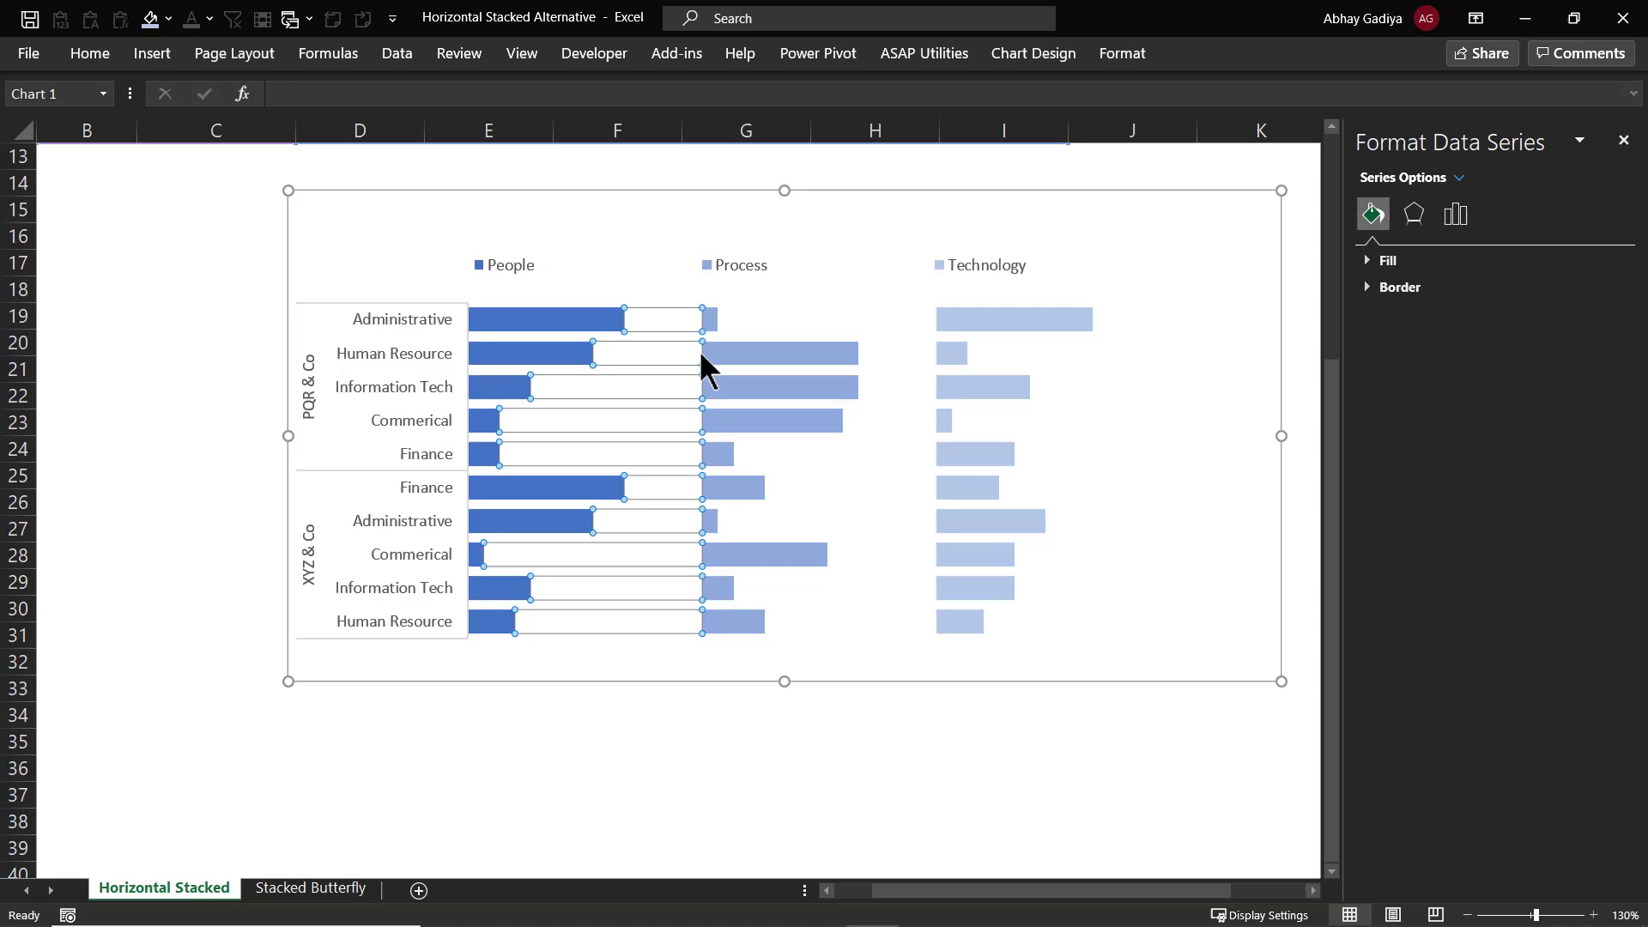
{"action": "left_click", "coordinate": [1313, 889]}
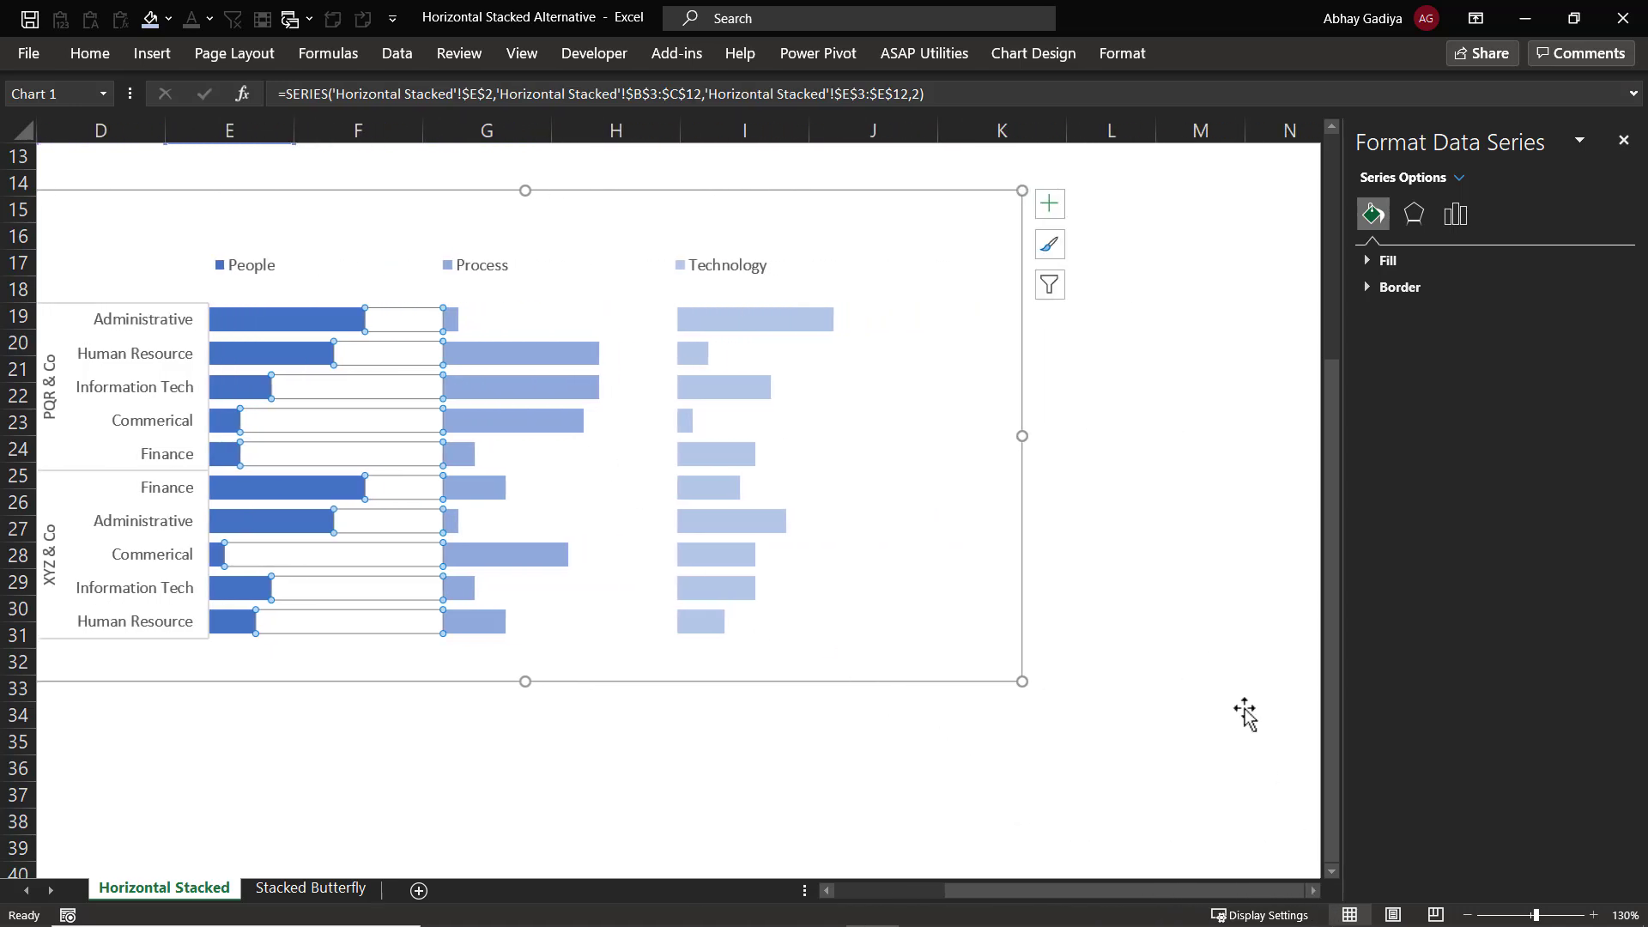
{"action": "left_click", "coordinate": [1050, 207]}
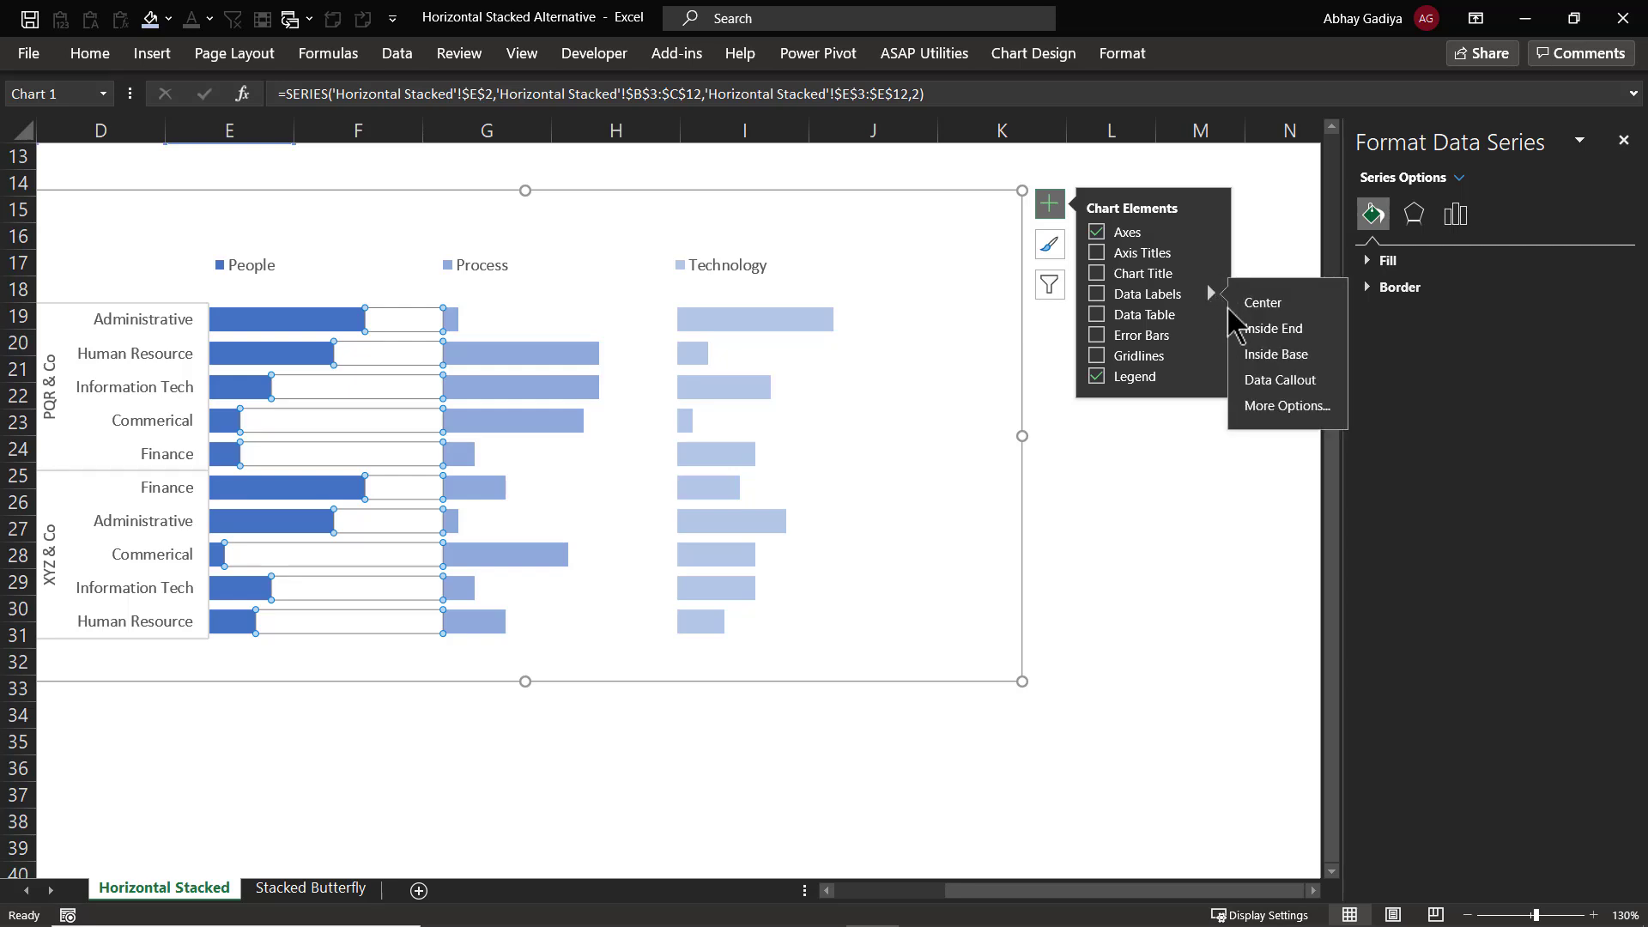
{"action": "left_click", "coordinate": [1268, 353]}
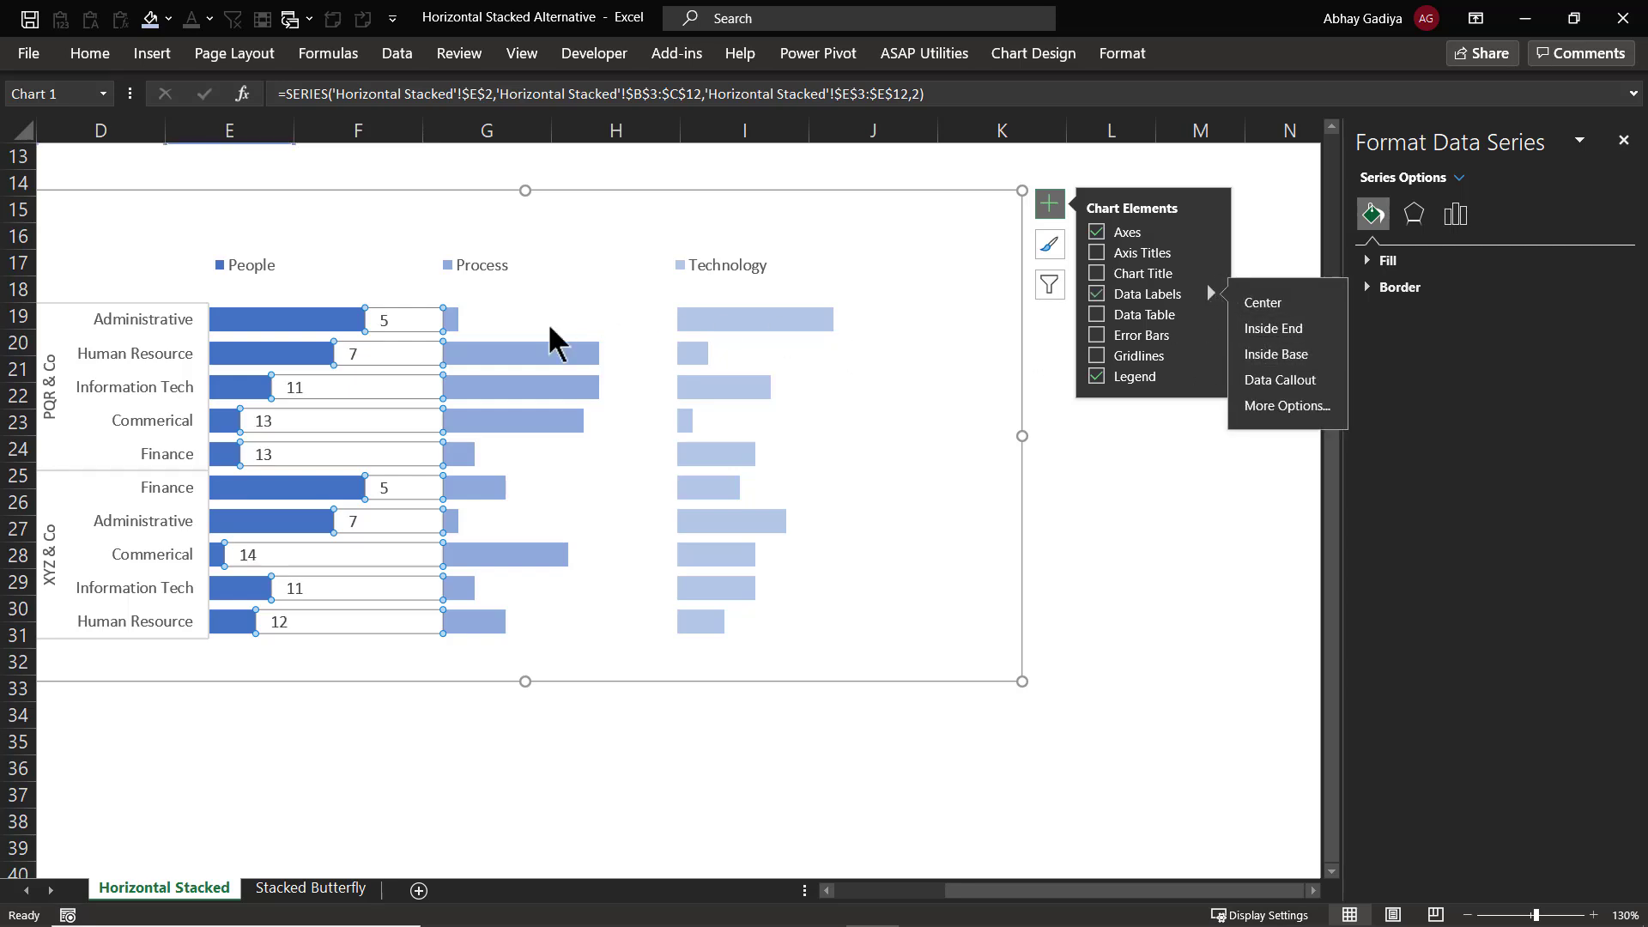
{"action": "left_click", "coordinate": [649, 331]}
{"action": "left_click", "coordinate": [1273, 353]}
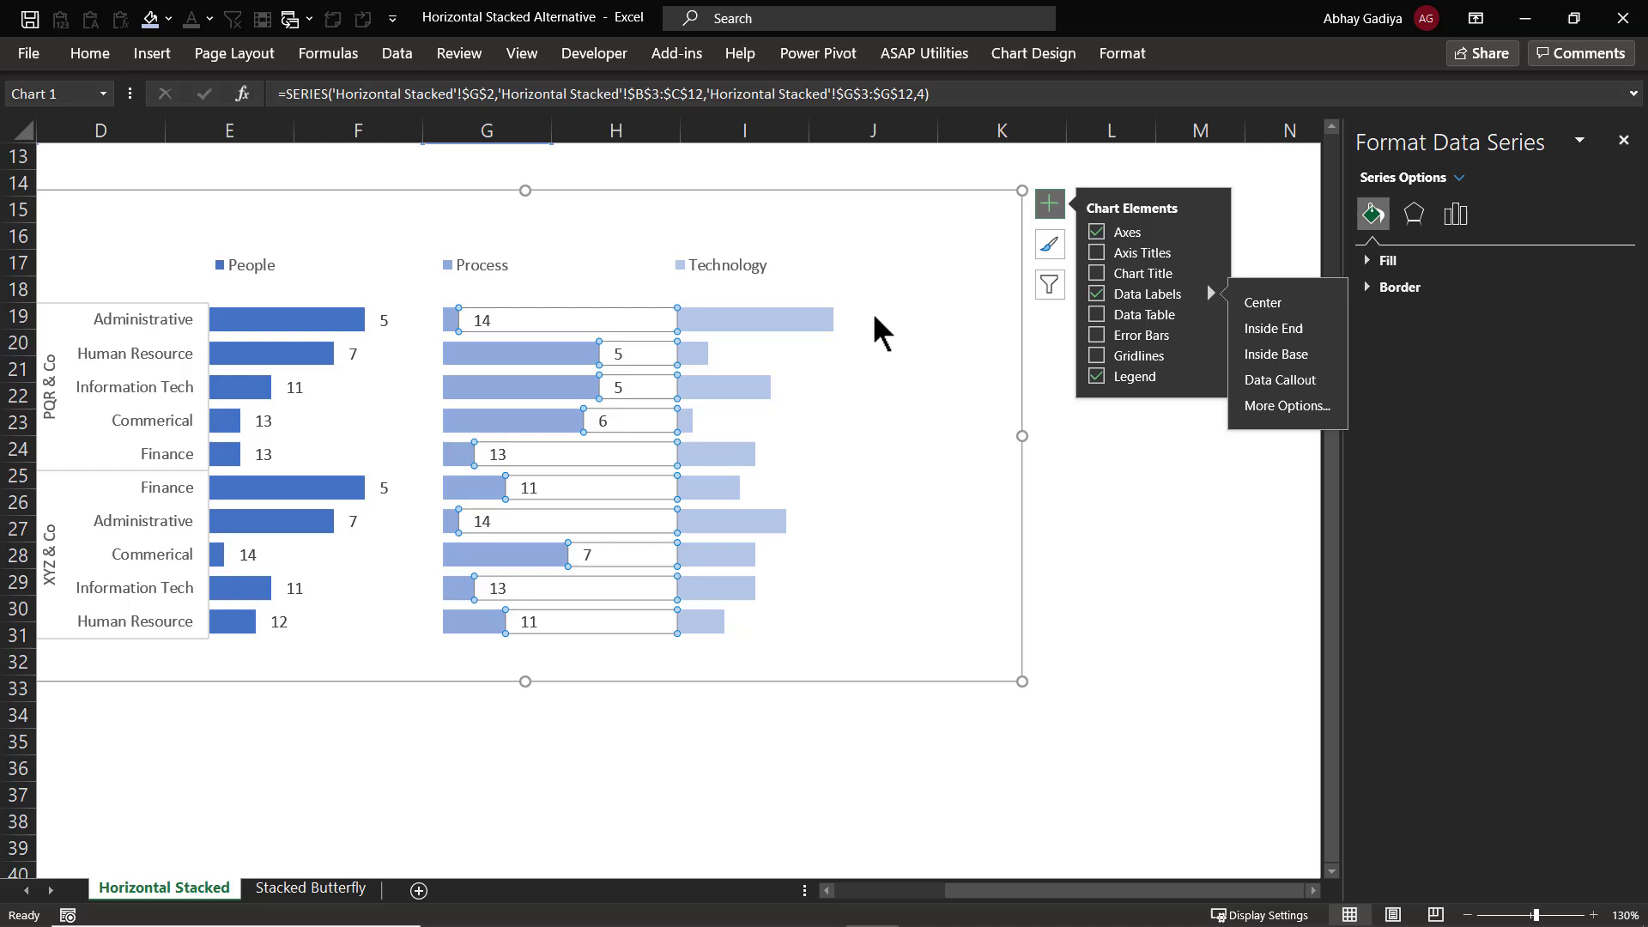
{"action": "left_click", "coordinate": [858, 311]}
{"action": "left_click", "coordinate": [1295, 358]}
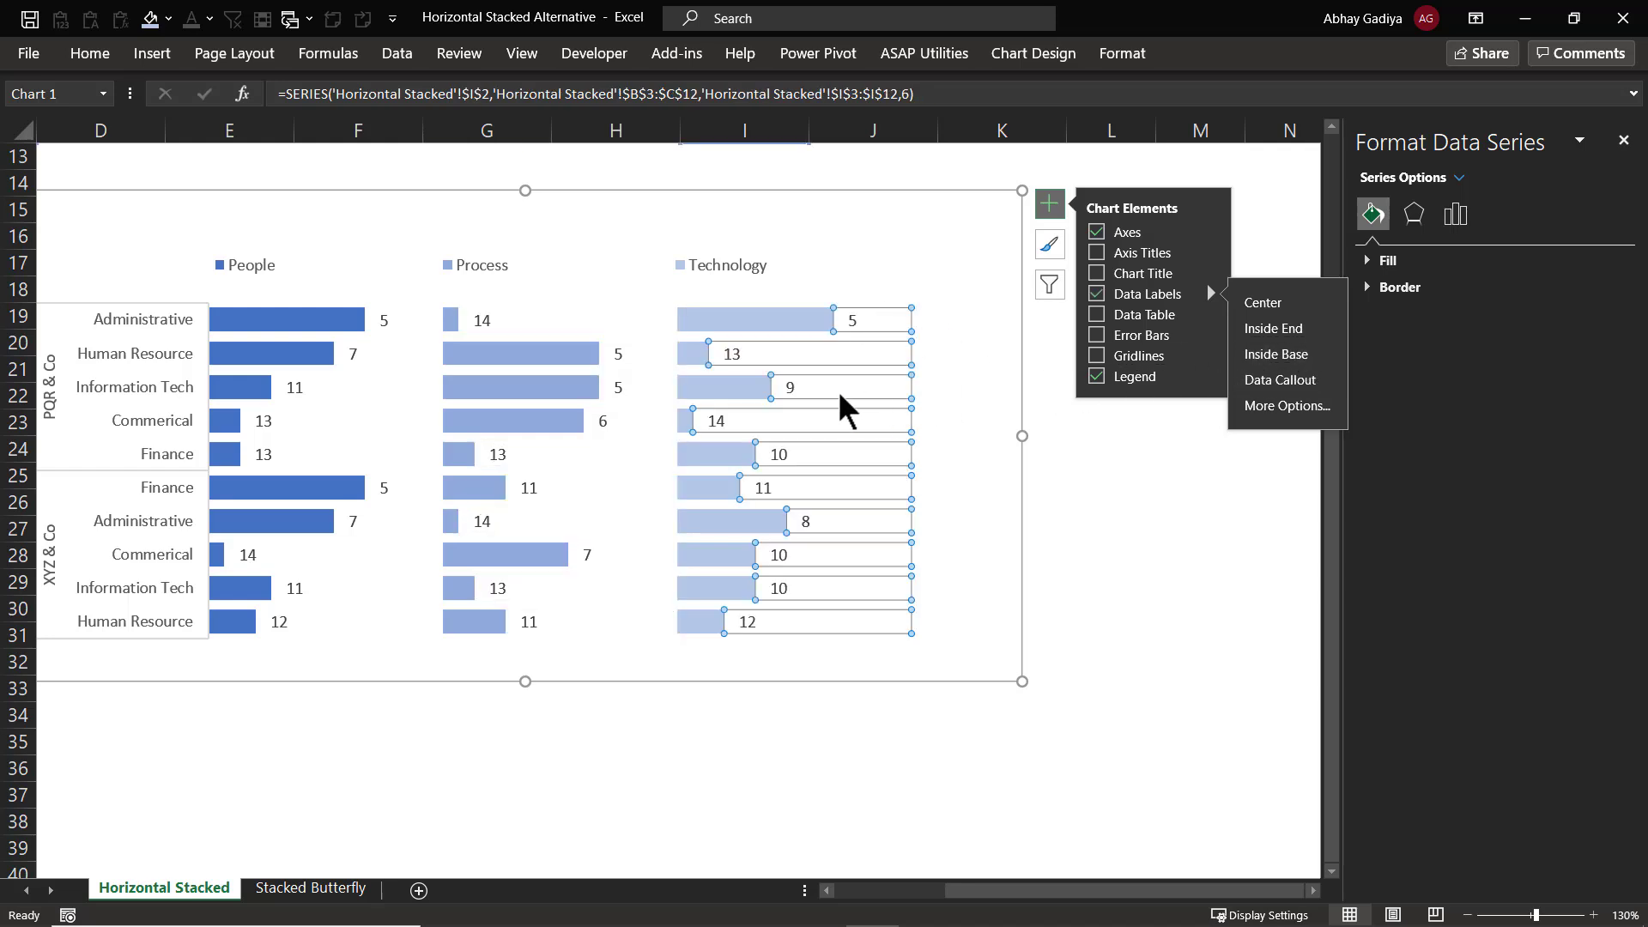
{"action": "scroll", "coordinate": [840, 395], "scroll_direction": "up", "scroll_amount": 3}
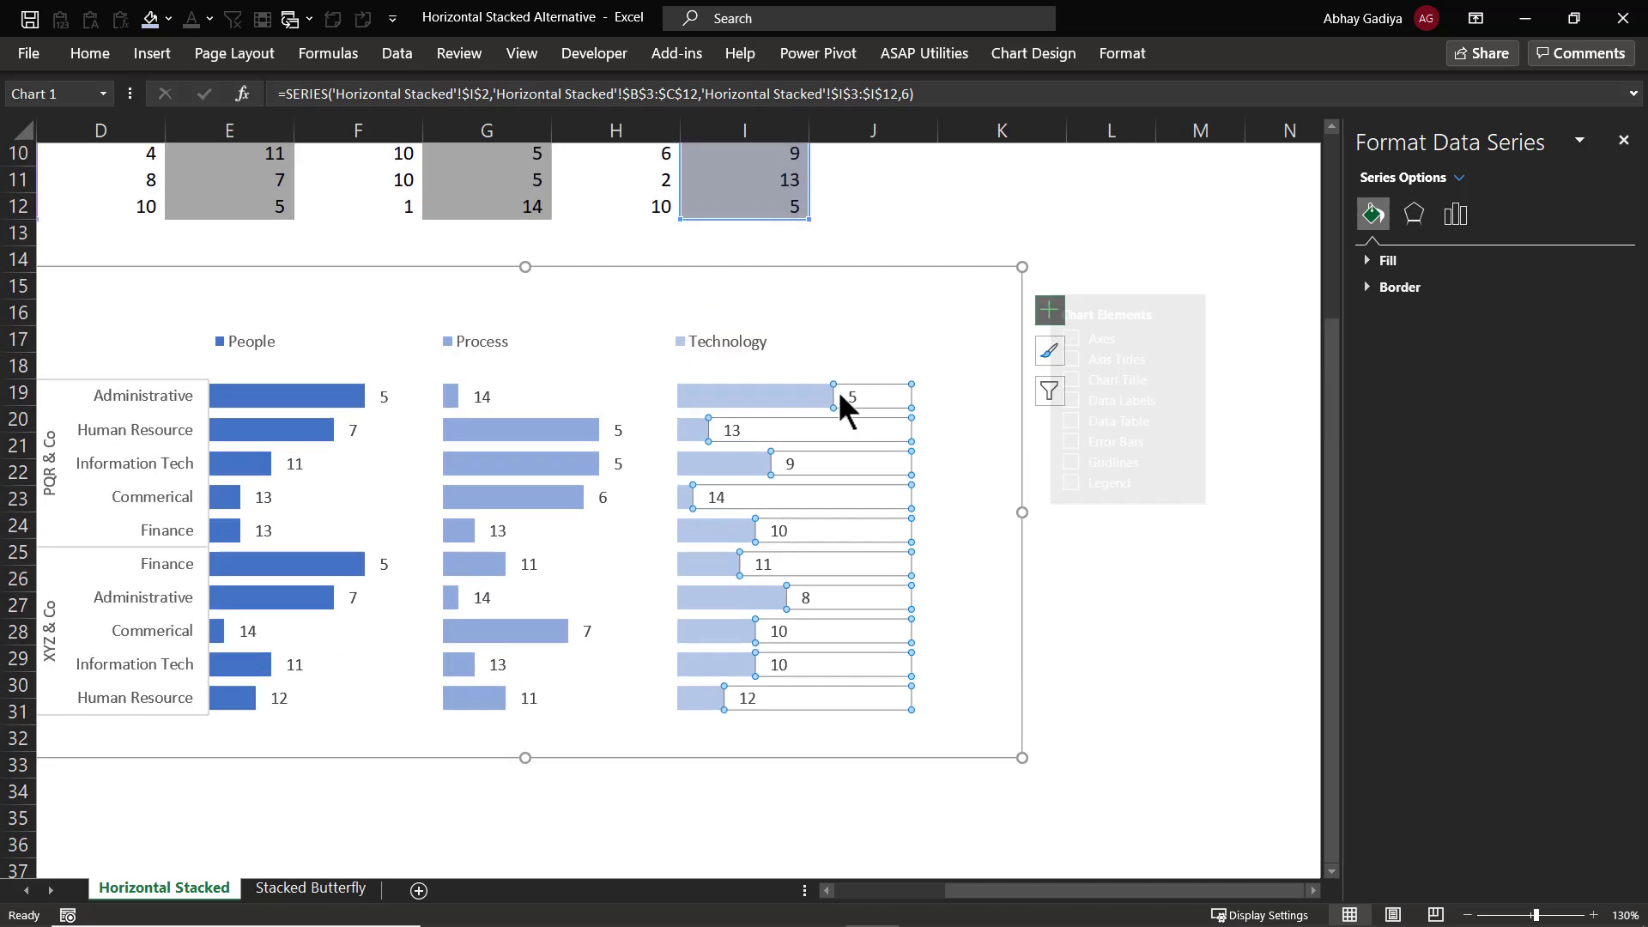
{"action": "scroll", "coordinate": [837, 397], "scroll_direction": "up", "scroll_amount": 2}
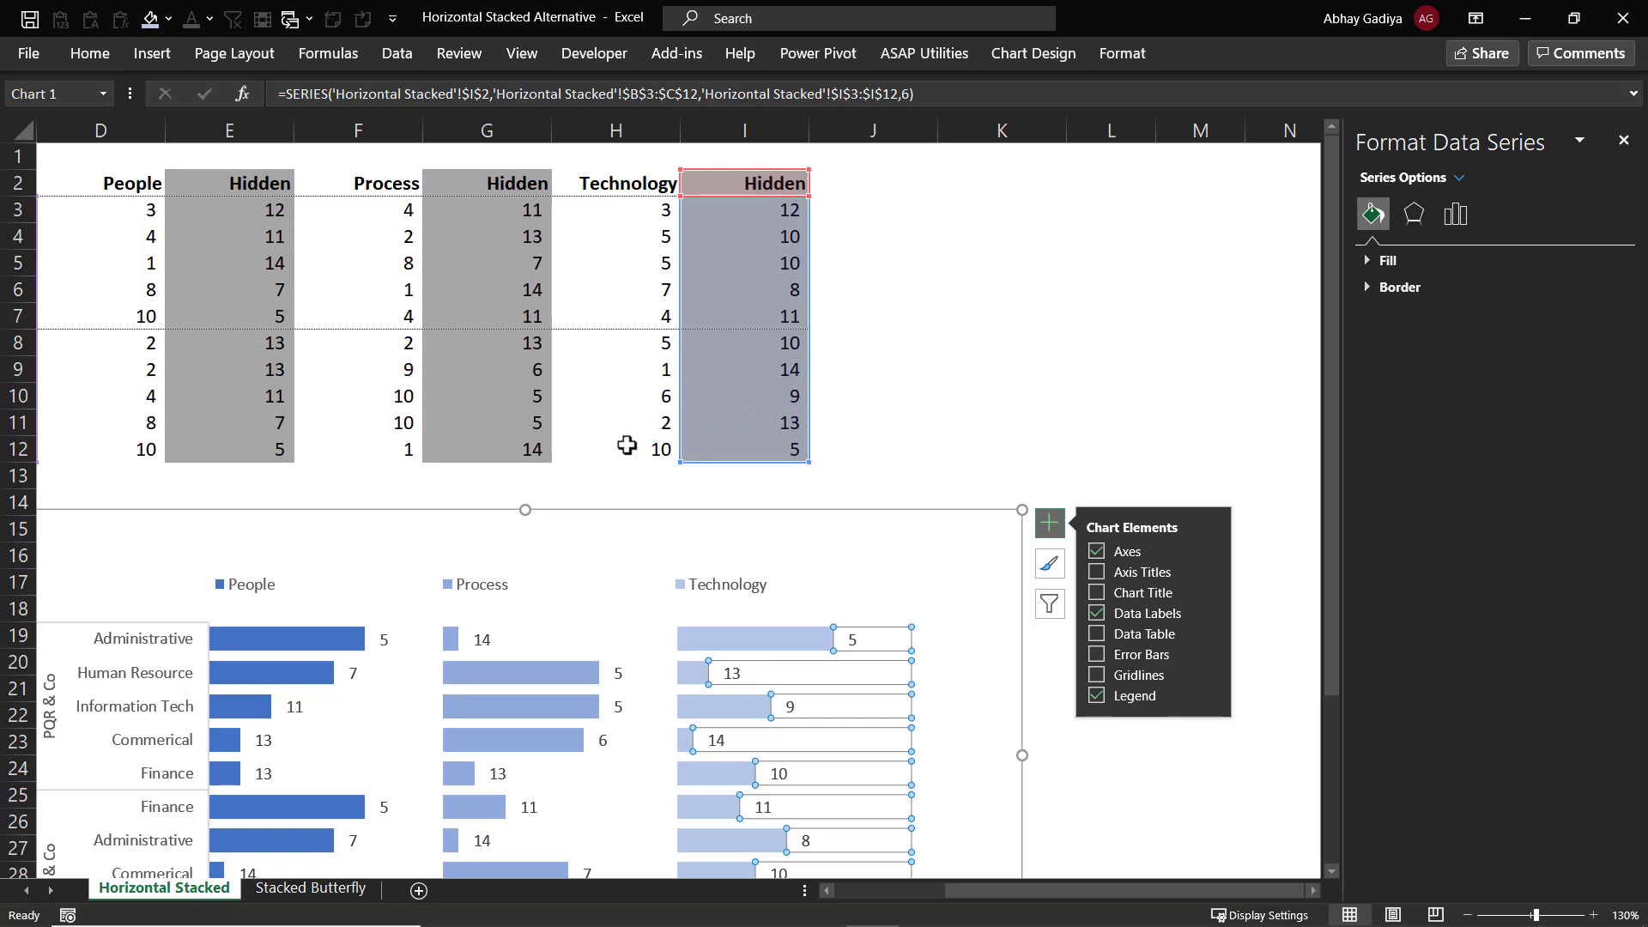
- Make the Technology labels use Value From Cells H3:H12, with the Value option turned off
{"action": "left_click", "coordinate": [855, 641]}
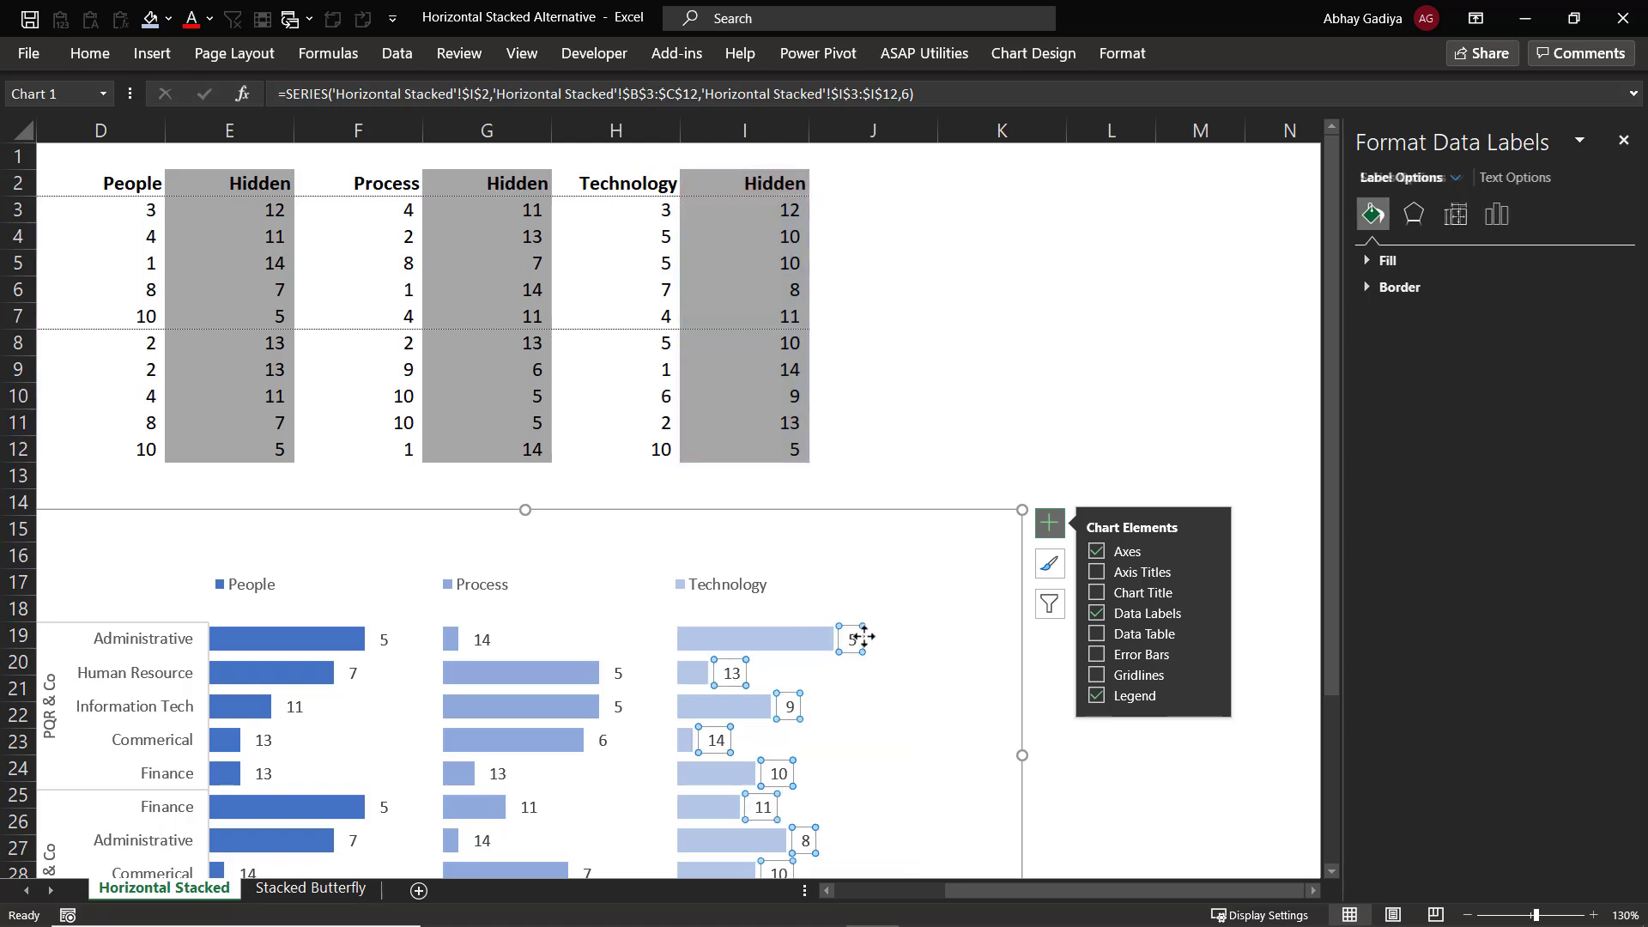
{"action": "left_click", "coordinate": [1497, 213]}
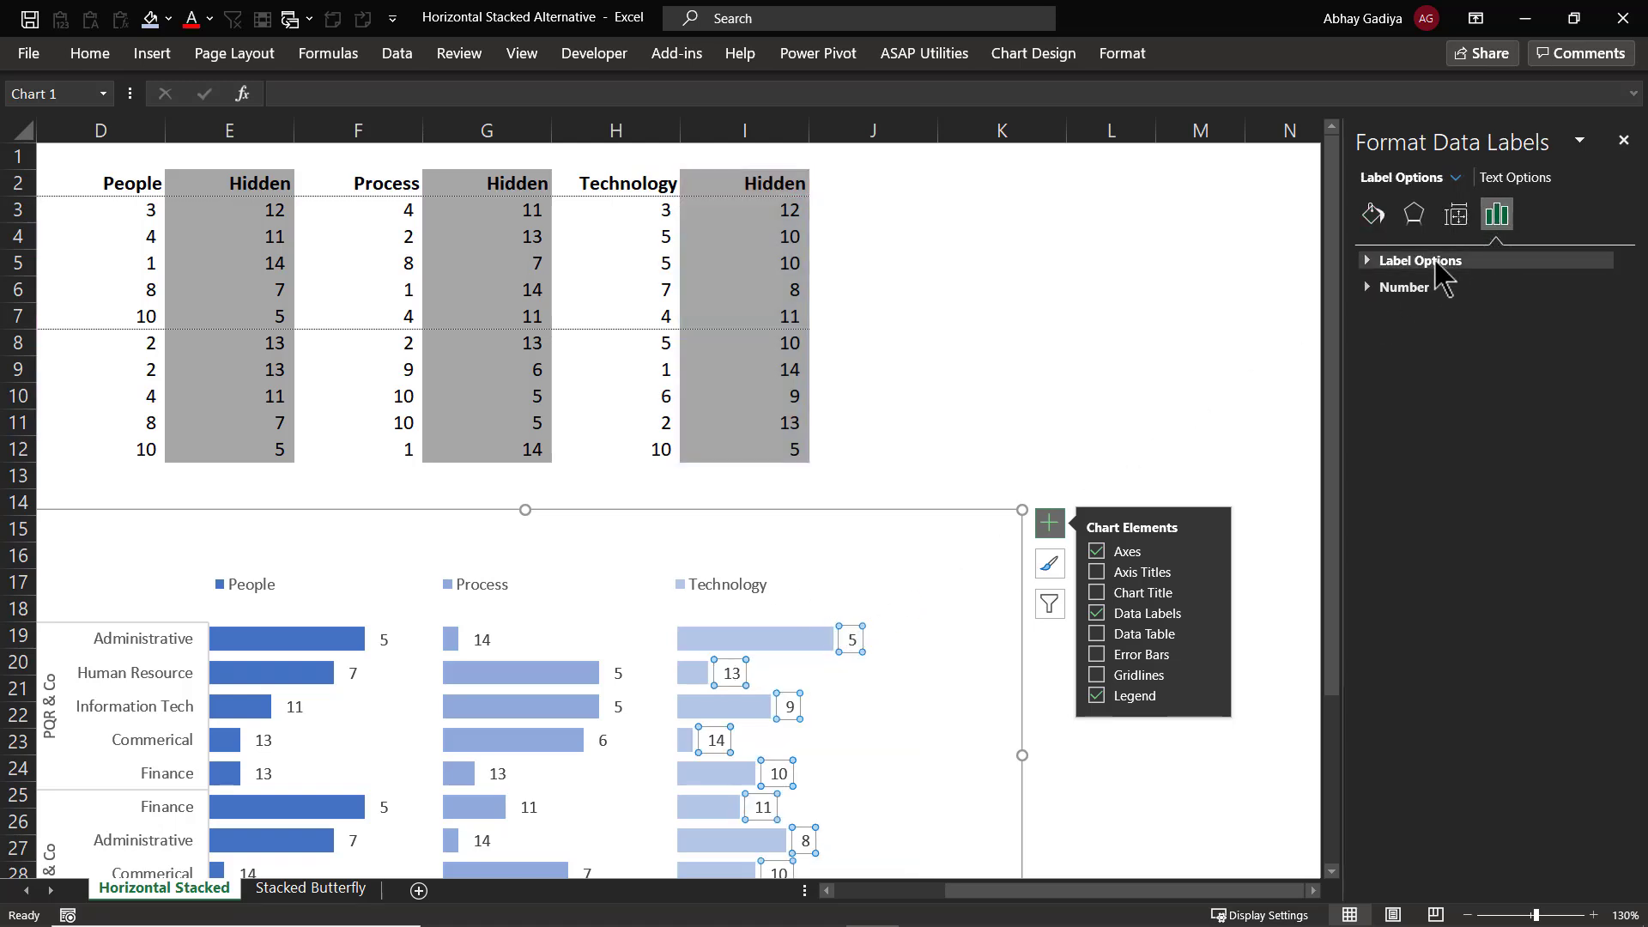
{"action": "left_click", "coordinate": [1416, 261]}
{"action": "left_click", "coordinate": [1398, 308]}
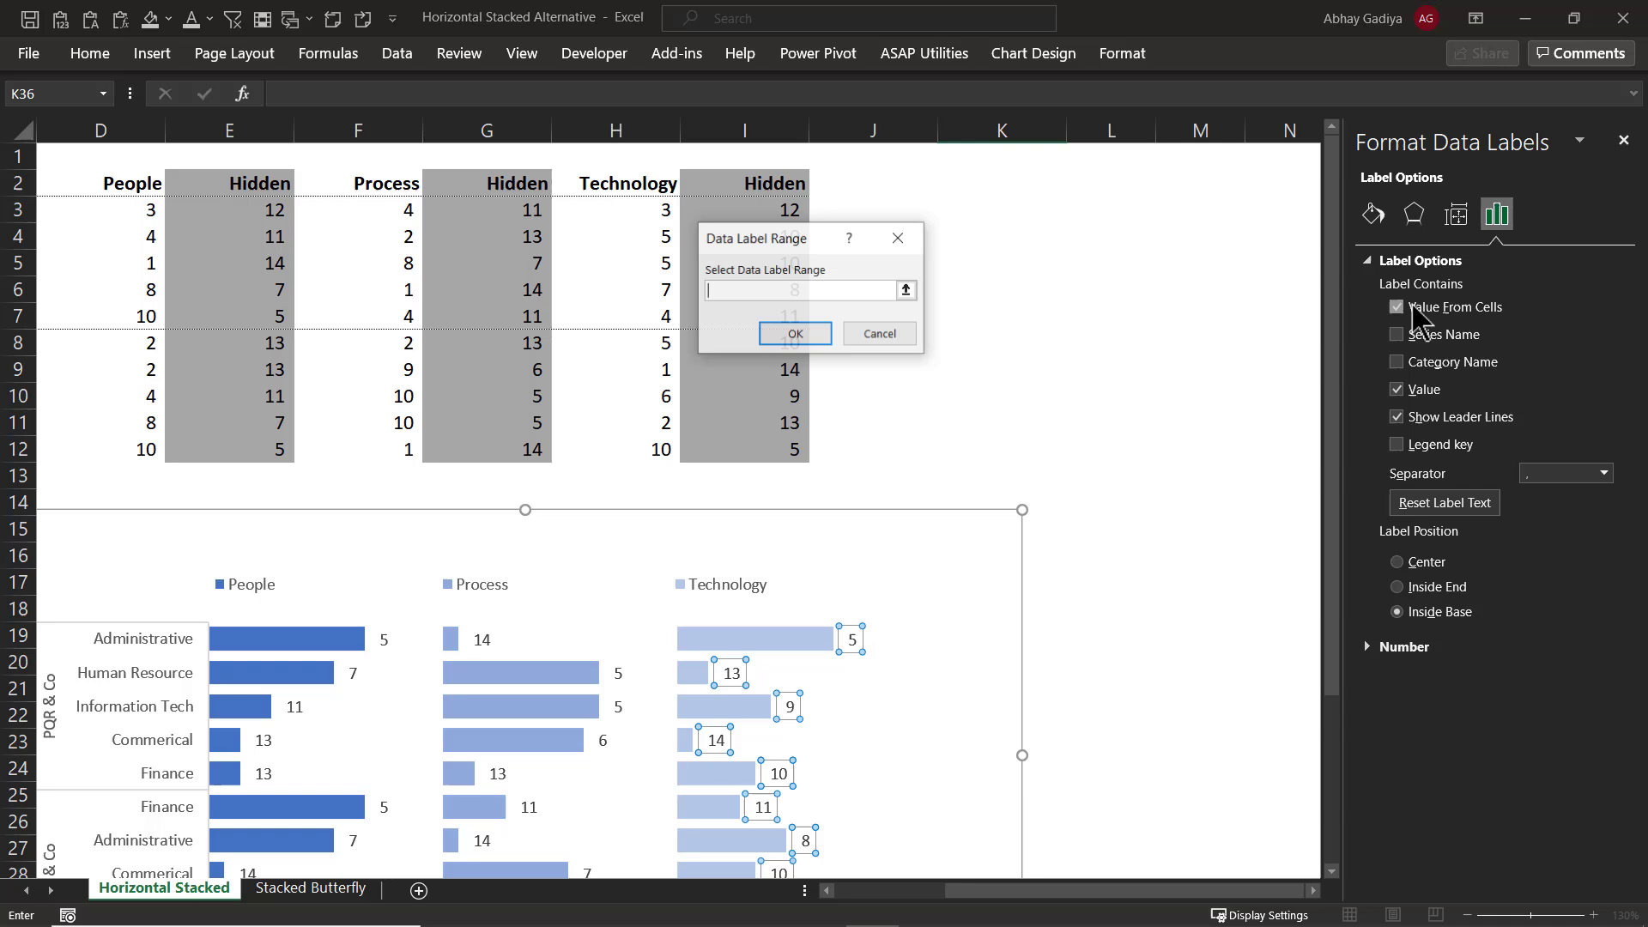
{"action": "left_click_drag", "start_coordinate": [648, 210], "coordinate": [647, 448]}
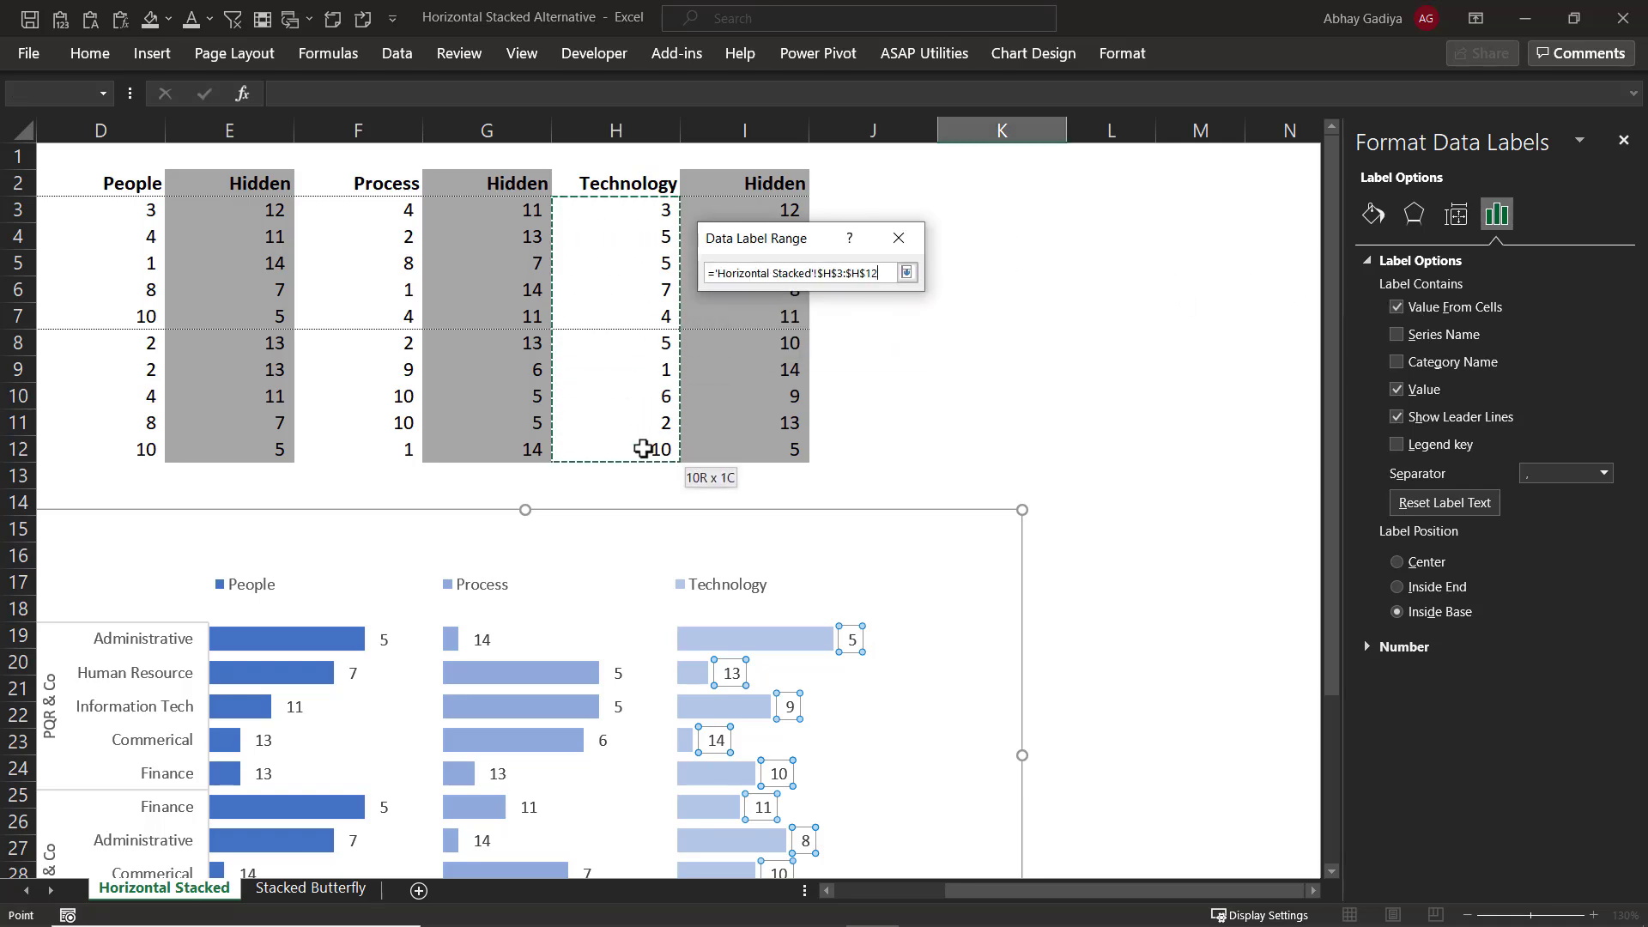
{"action": "left_click", "coordinate": [799, 336]}
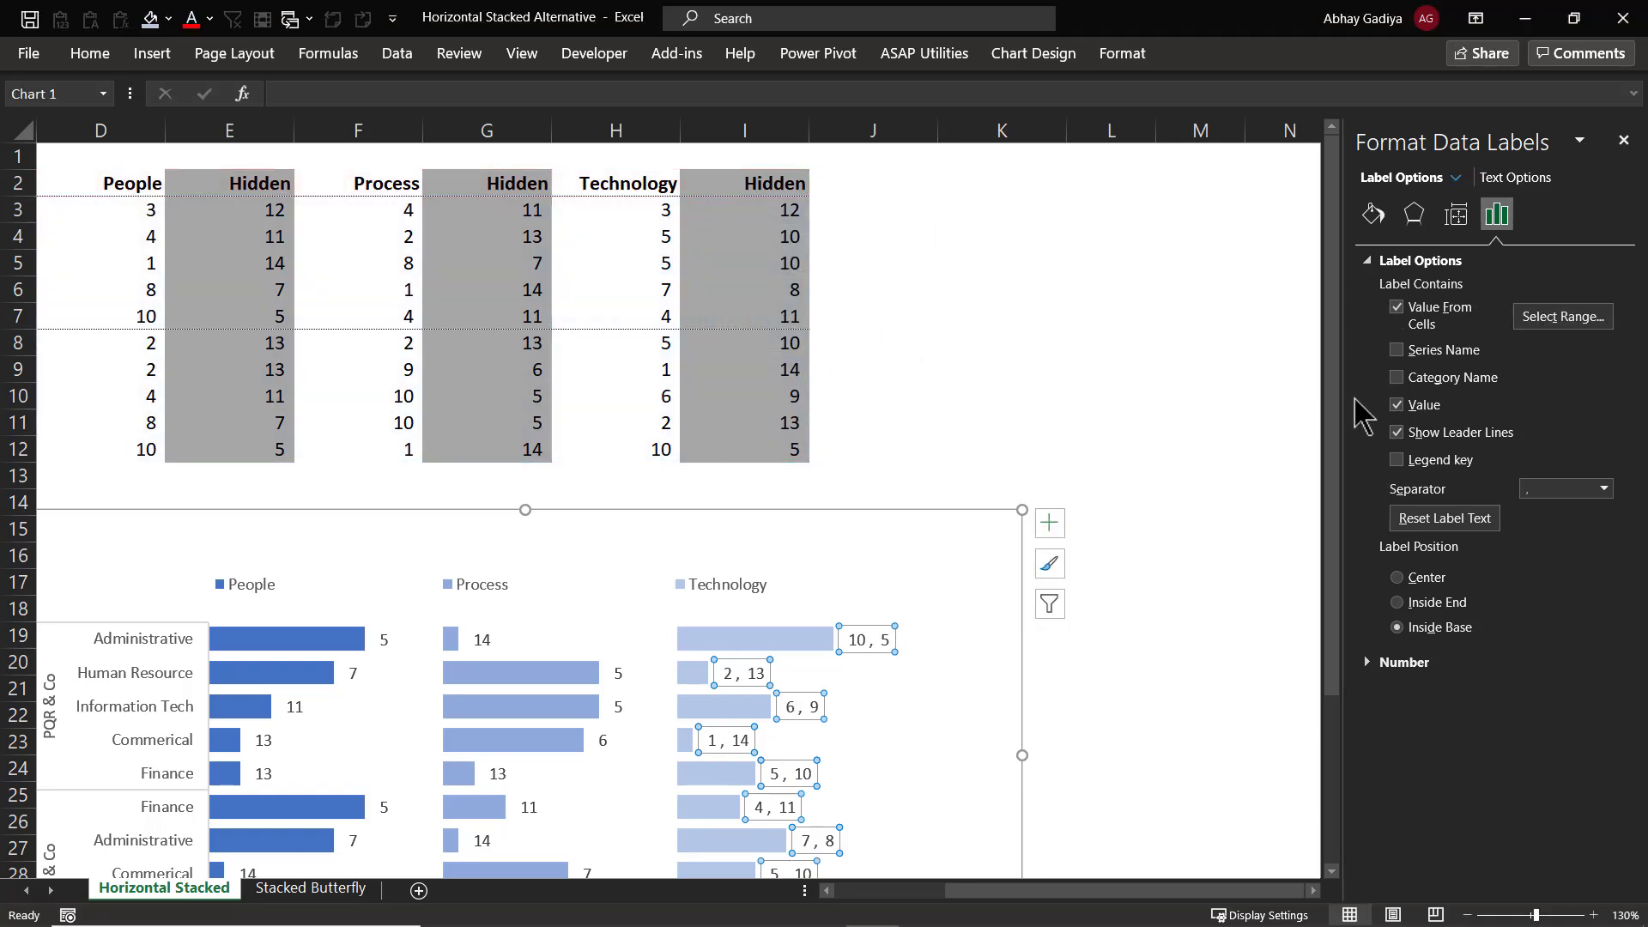
{"action": "left_click", "coordinate": [1397, 404]}
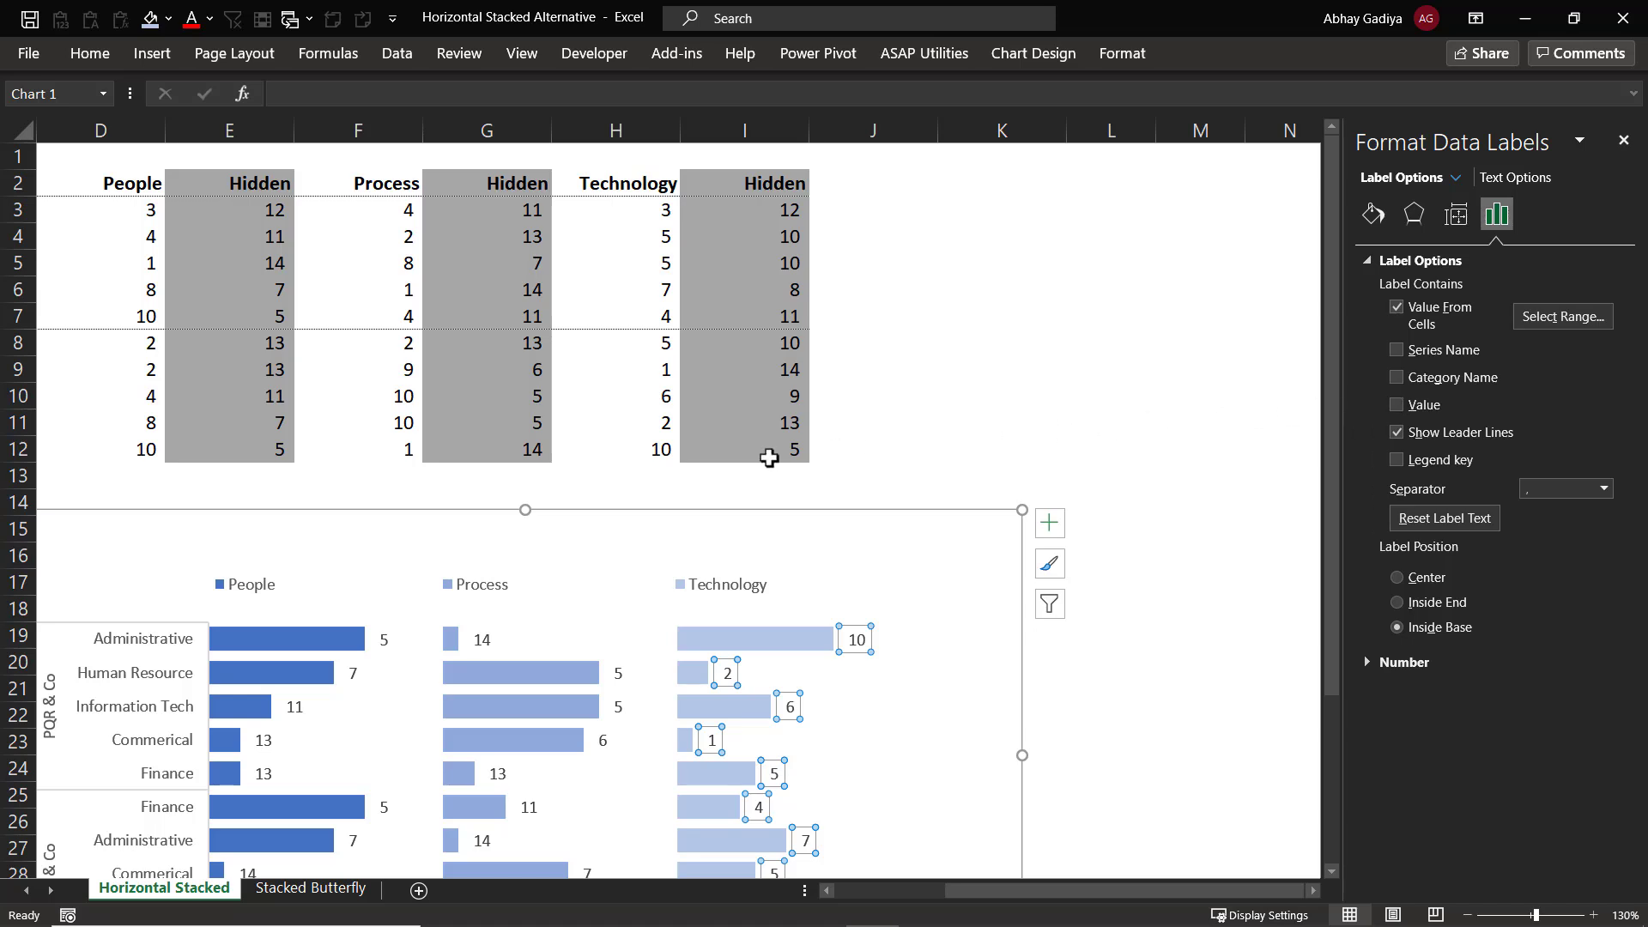
{"action": "scroll", "coordinate": [631, 470], "scroll_direction": "down", "scroll_amount": 2}
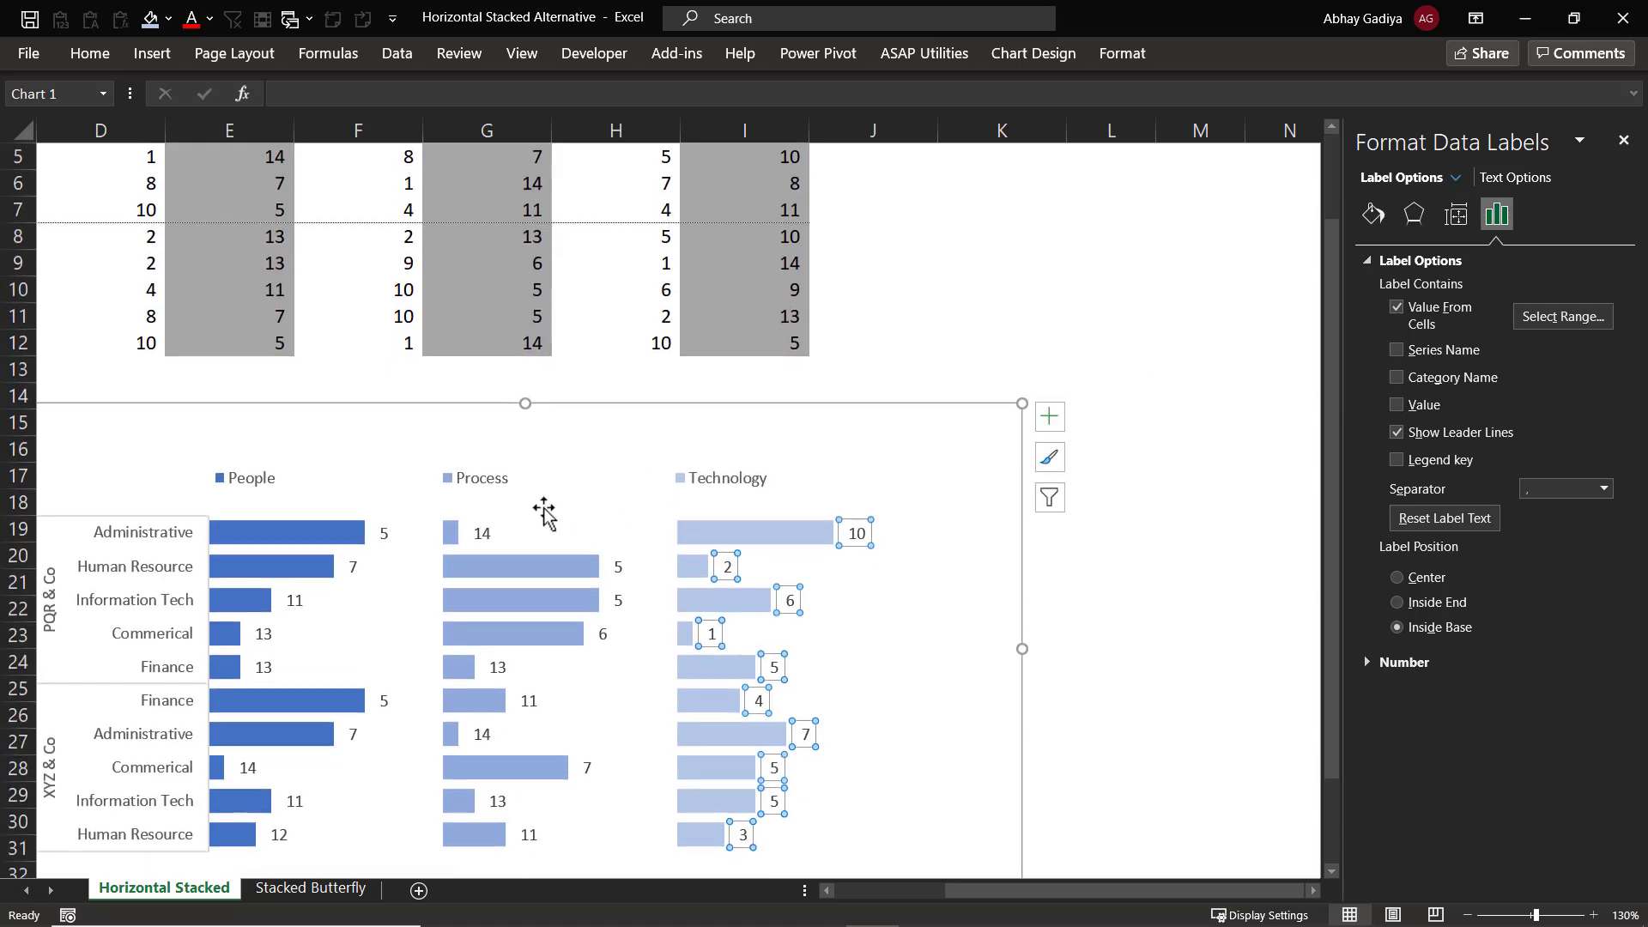
- Switch the Process data labels from series values to the values in cells F3:F12
{"action": "left_click", "coordinate": [479, 532]}
{"action": "left_click", "coordinate": [1397, 306]}
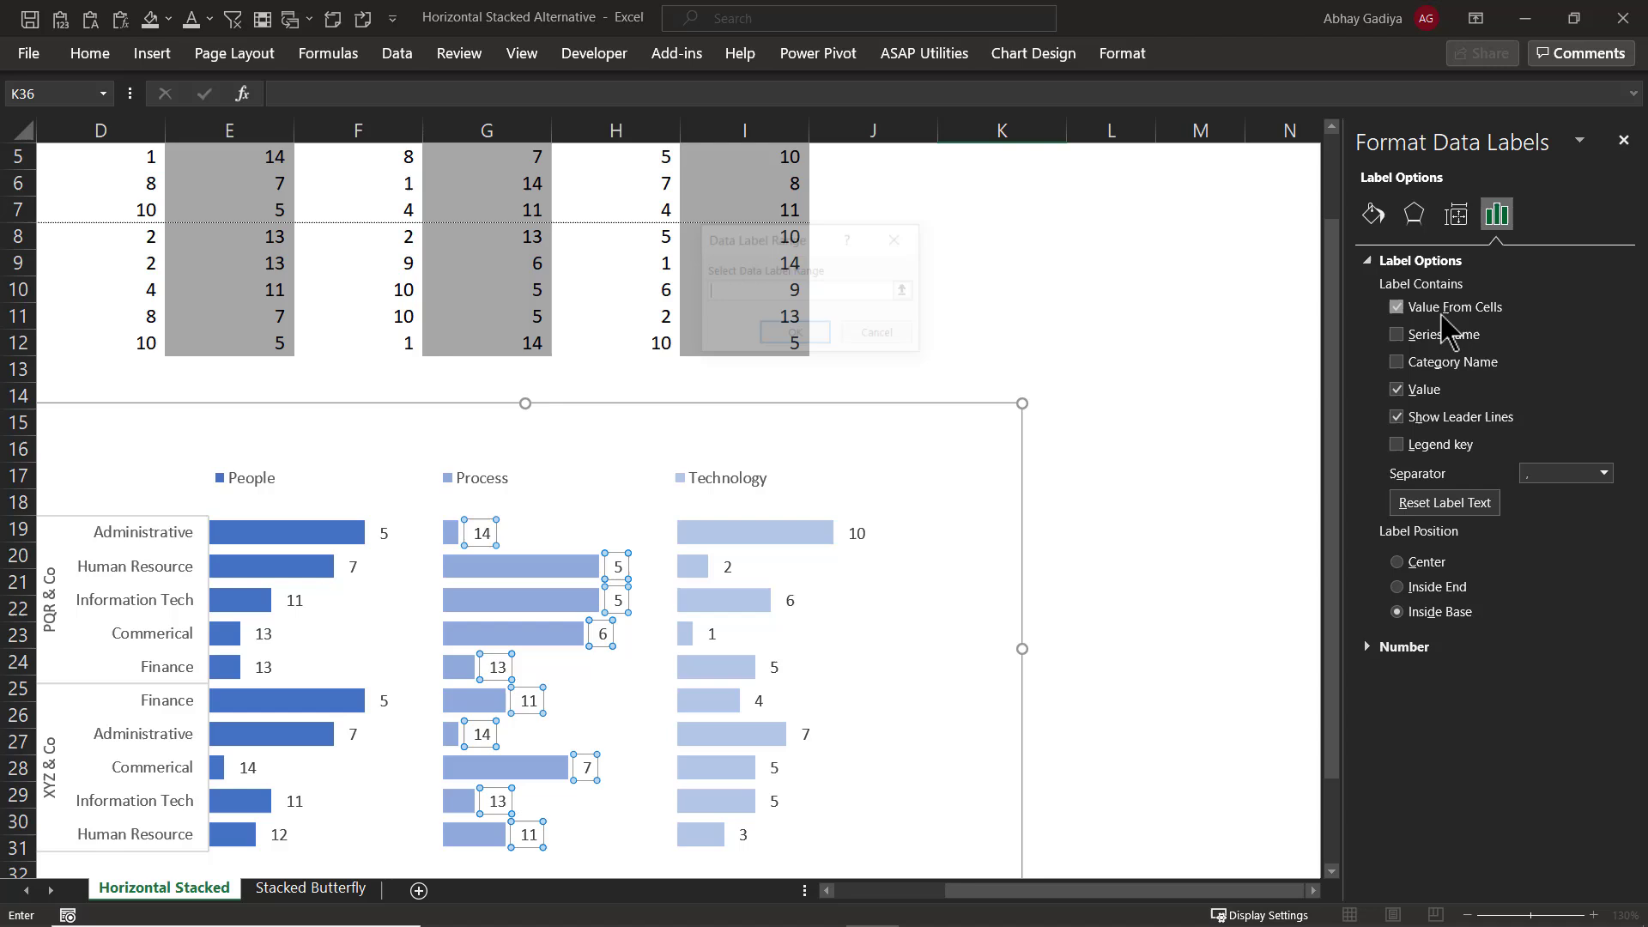
{"action": "scroll", "coordinate": [785, 248], "scroll_direction": "up", "scroll_amount": 2}
{"action": "left_click_drag", "start_coordinate": [391, 209], "coordinate": [372, 449]}
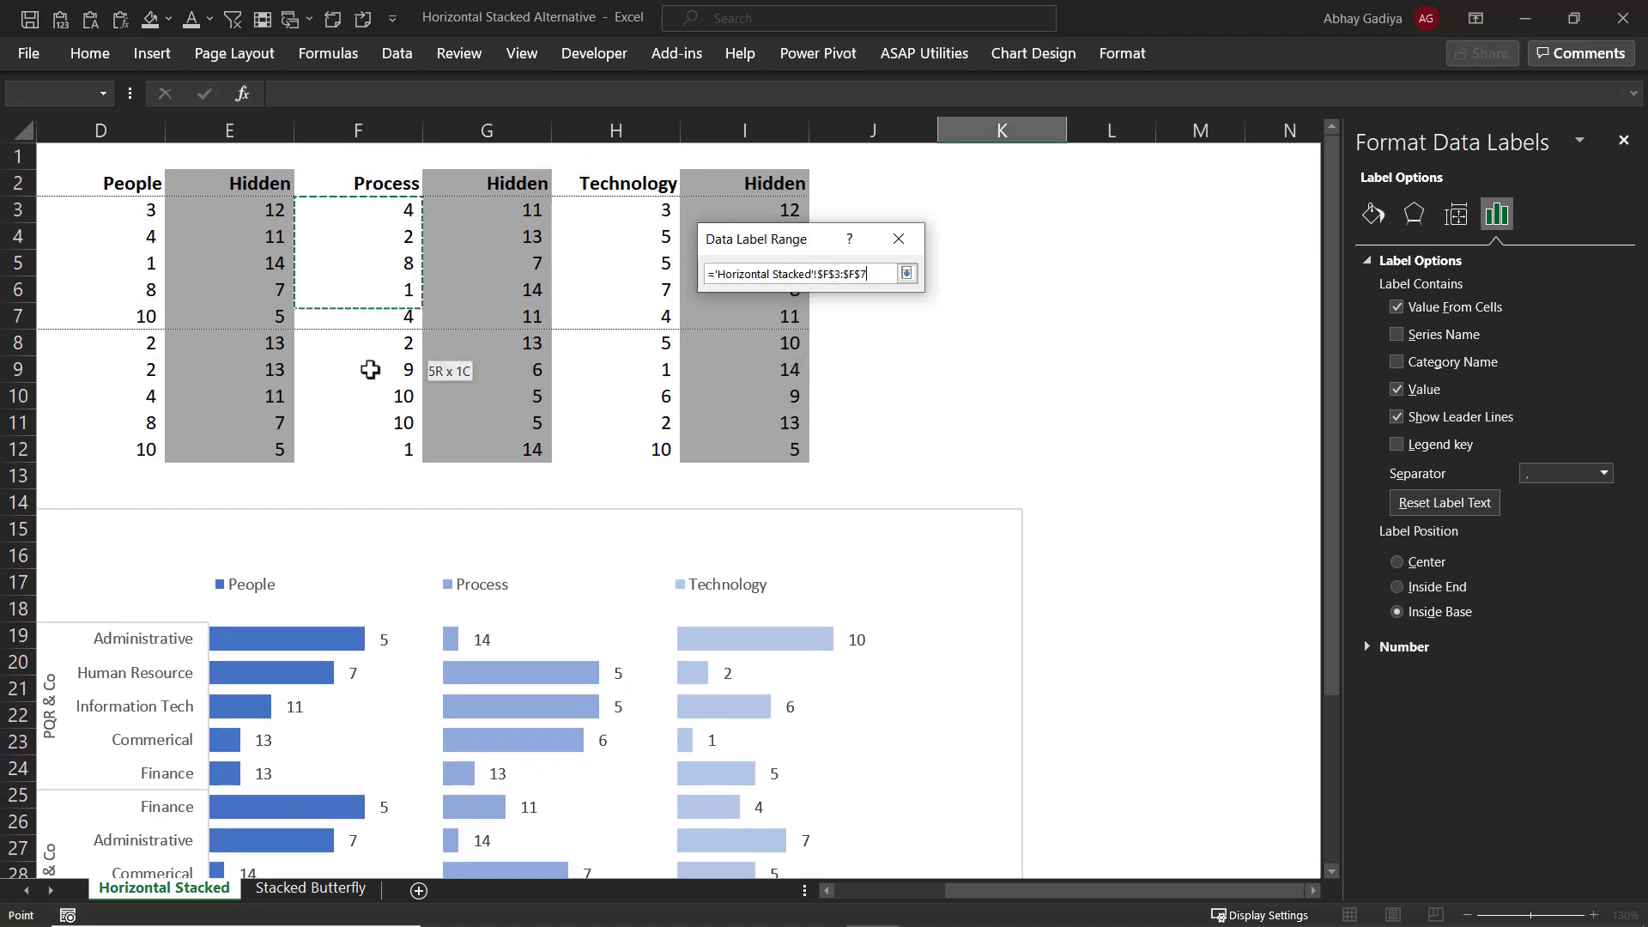
{"action": "left_click", "coordinate": [796, 335]}
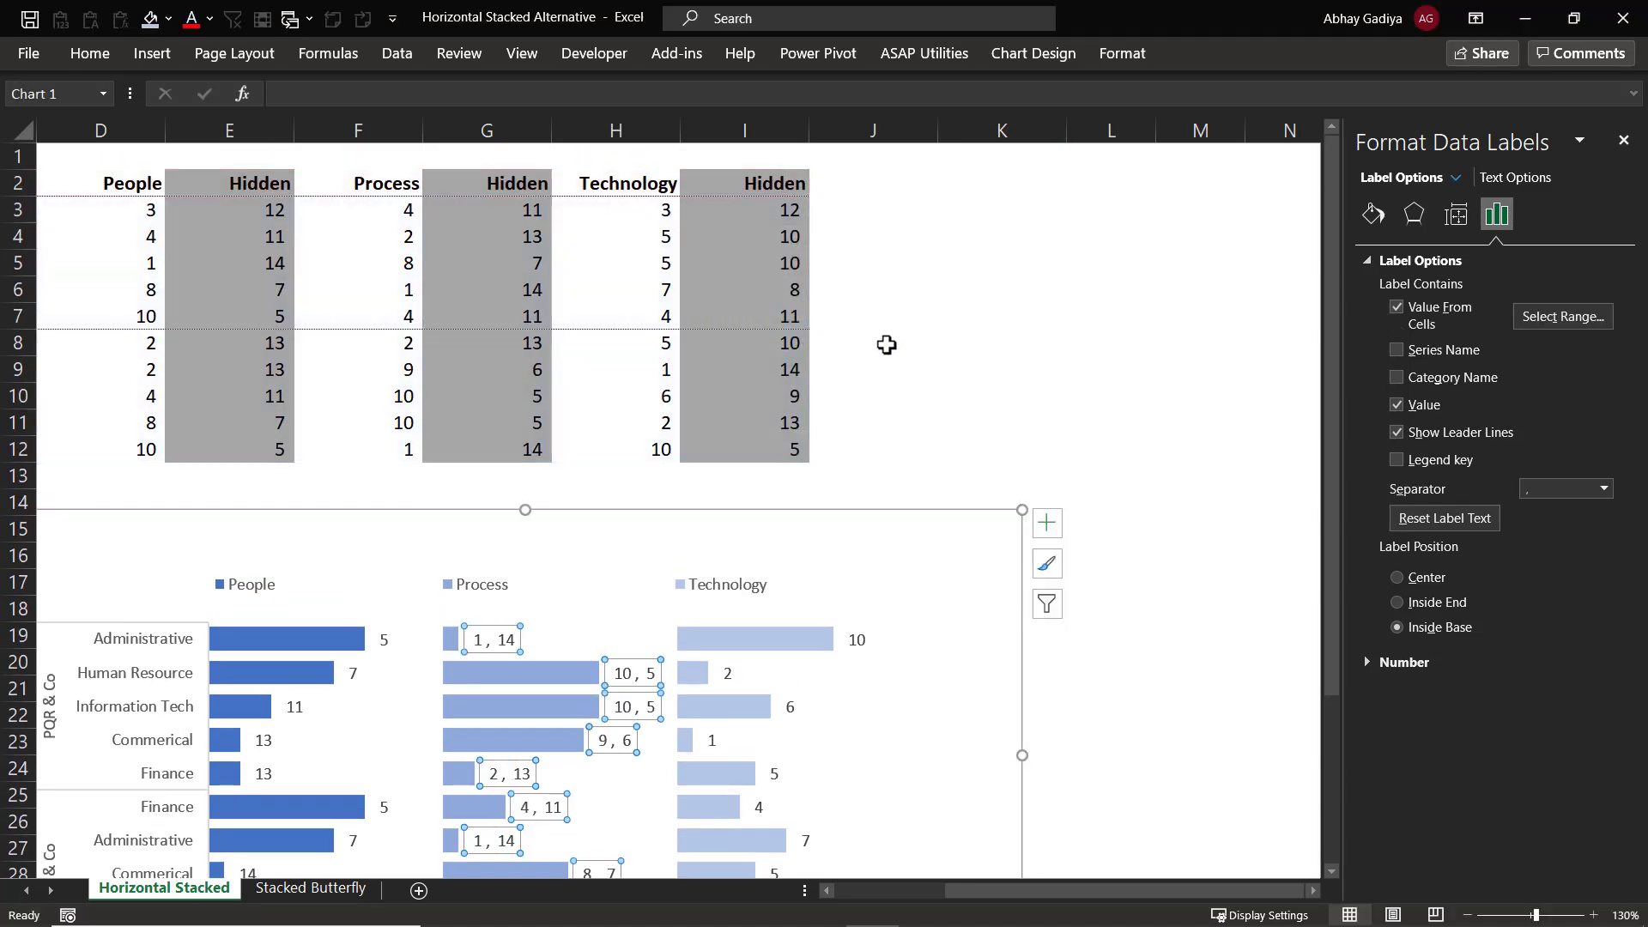
{"action": "left_click", "coordinate": [1399, 409]}
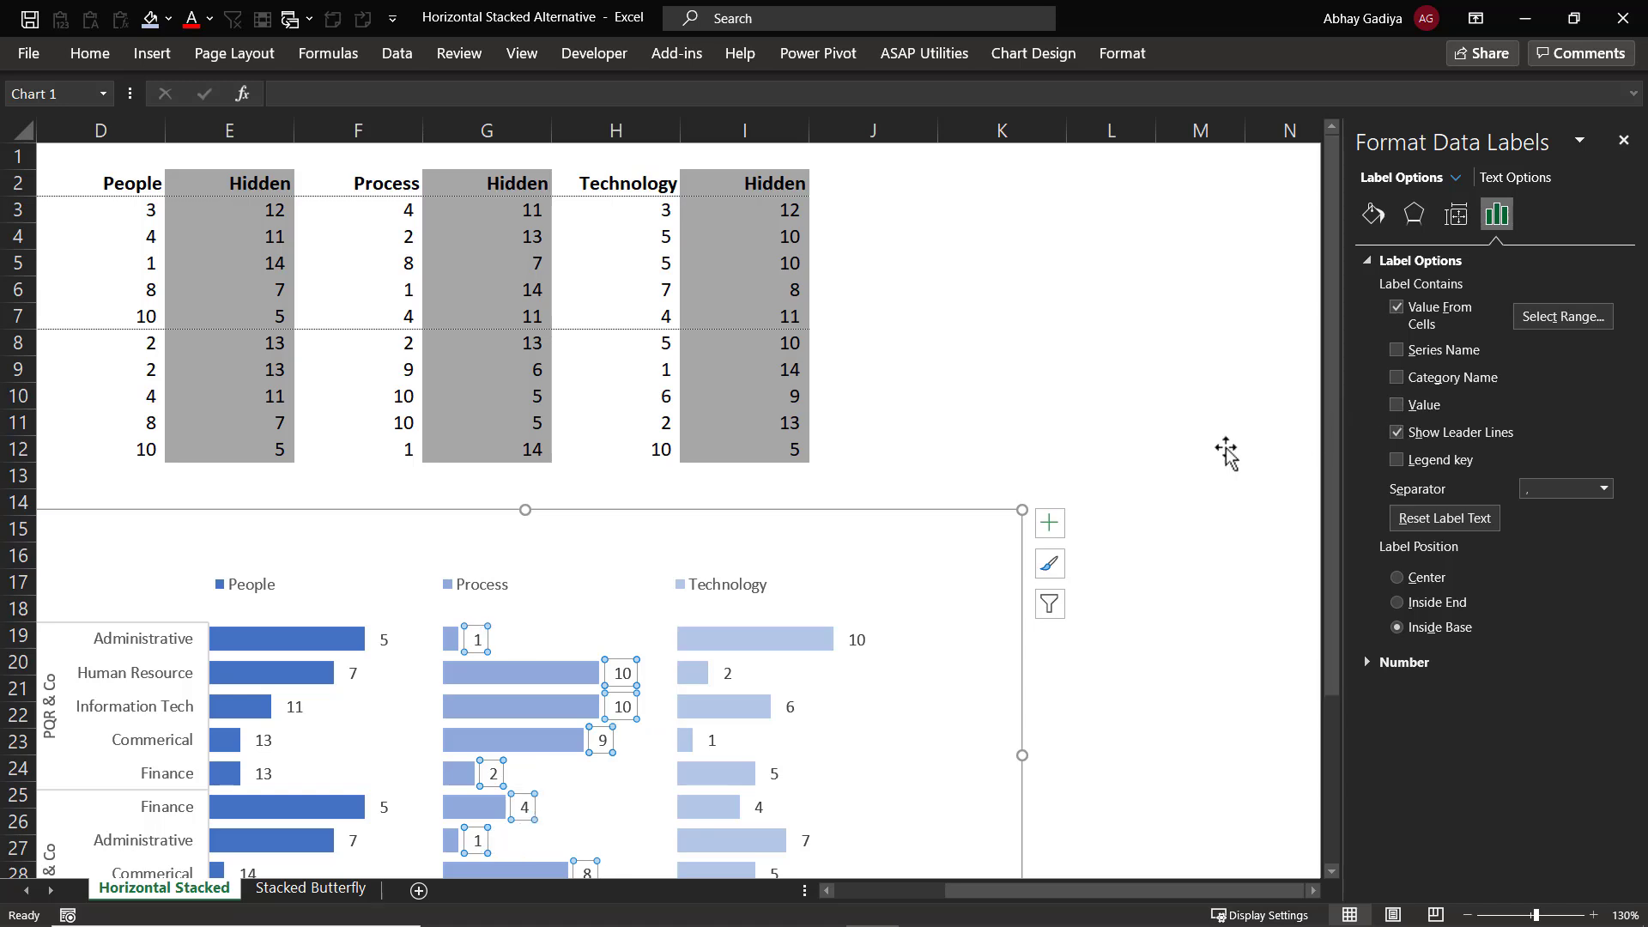
- Switch the People data labels from bar values to the scores in cells D3:D12
{"action": "left_click", "coordinate": [384, 641]}
{"action": "left_click", "coordinate": [1424, 309]}
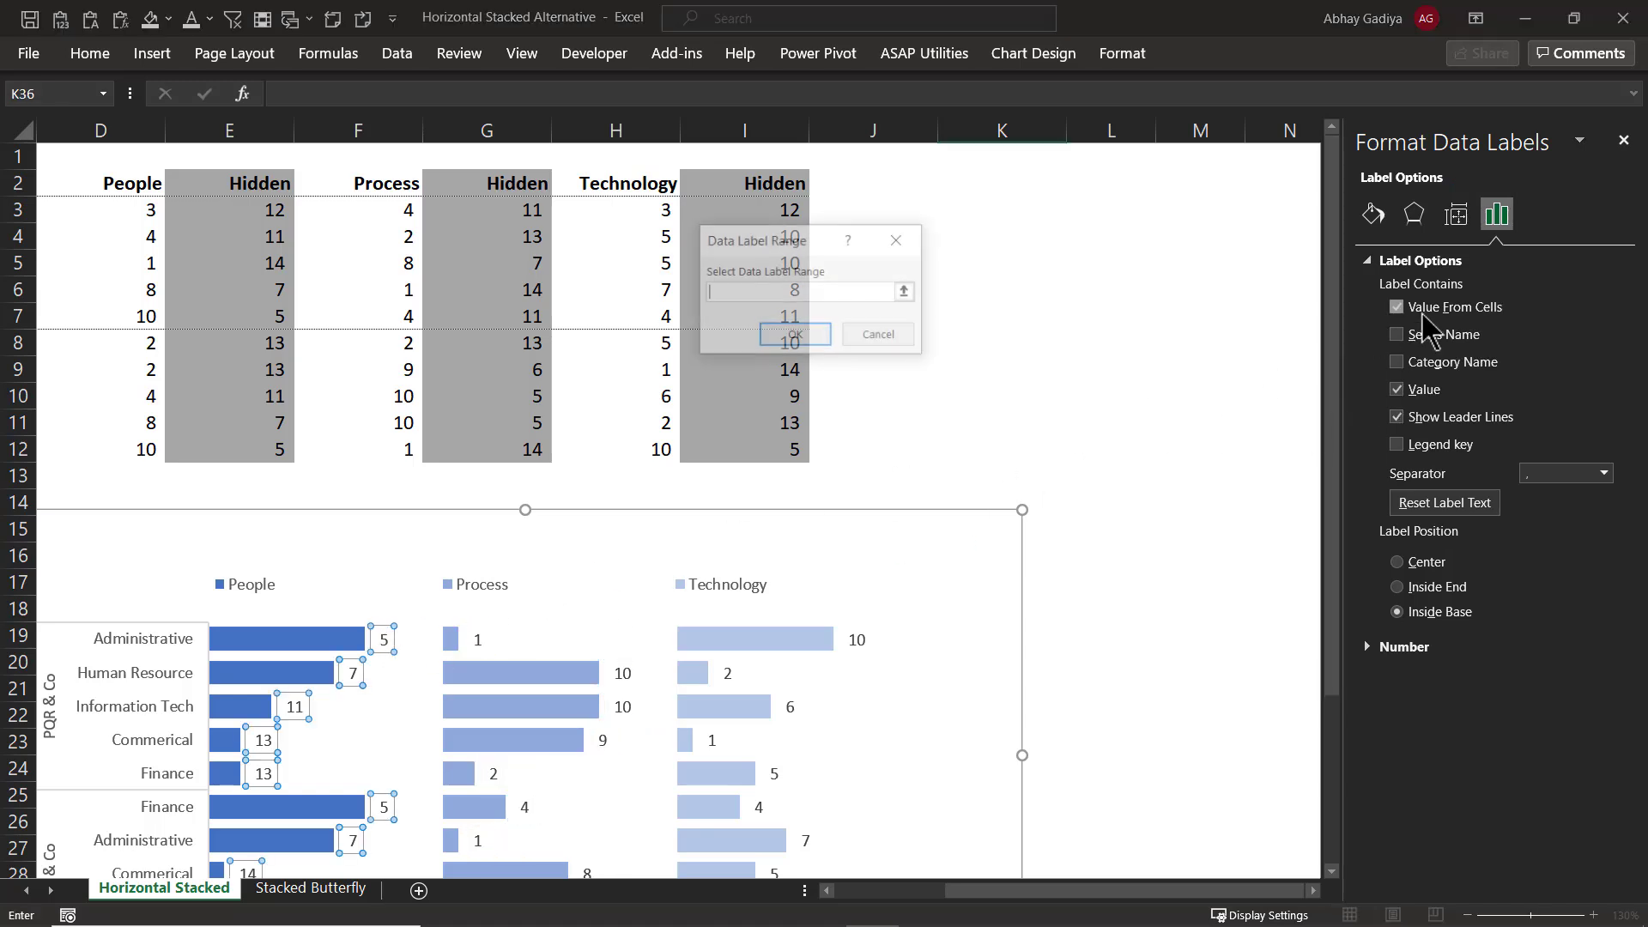
{"action": "left_click_drag", "start_coordinate": [139, 210], "coordinate": [139, 450]}
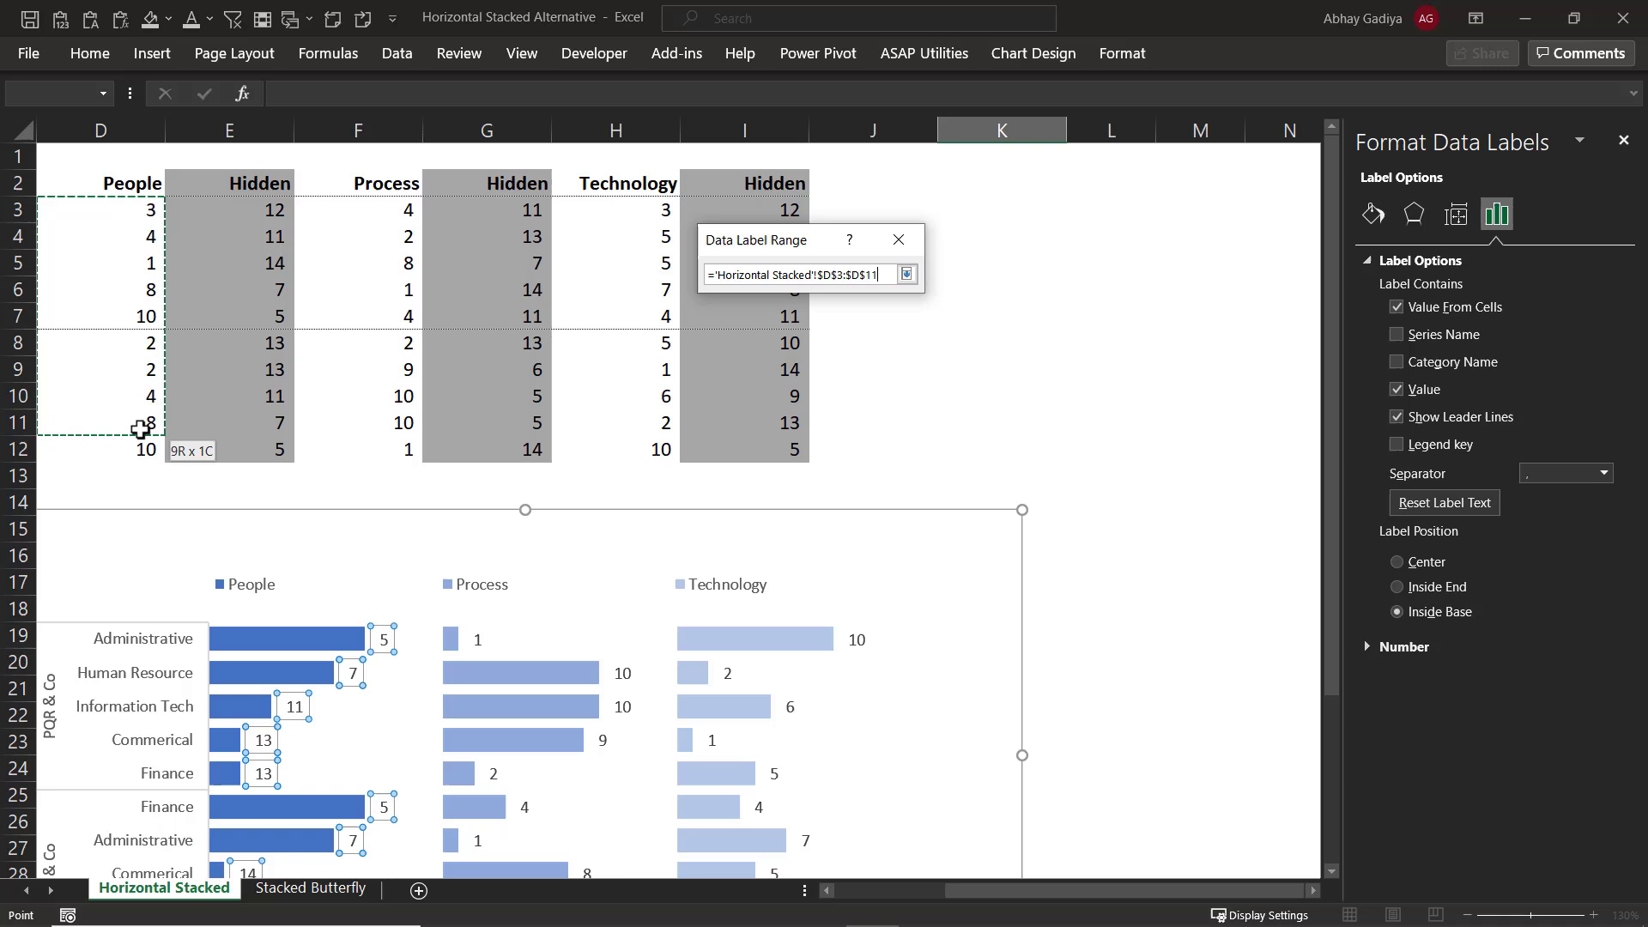
{"action": "left_click", "coordinate": [795, 336]}
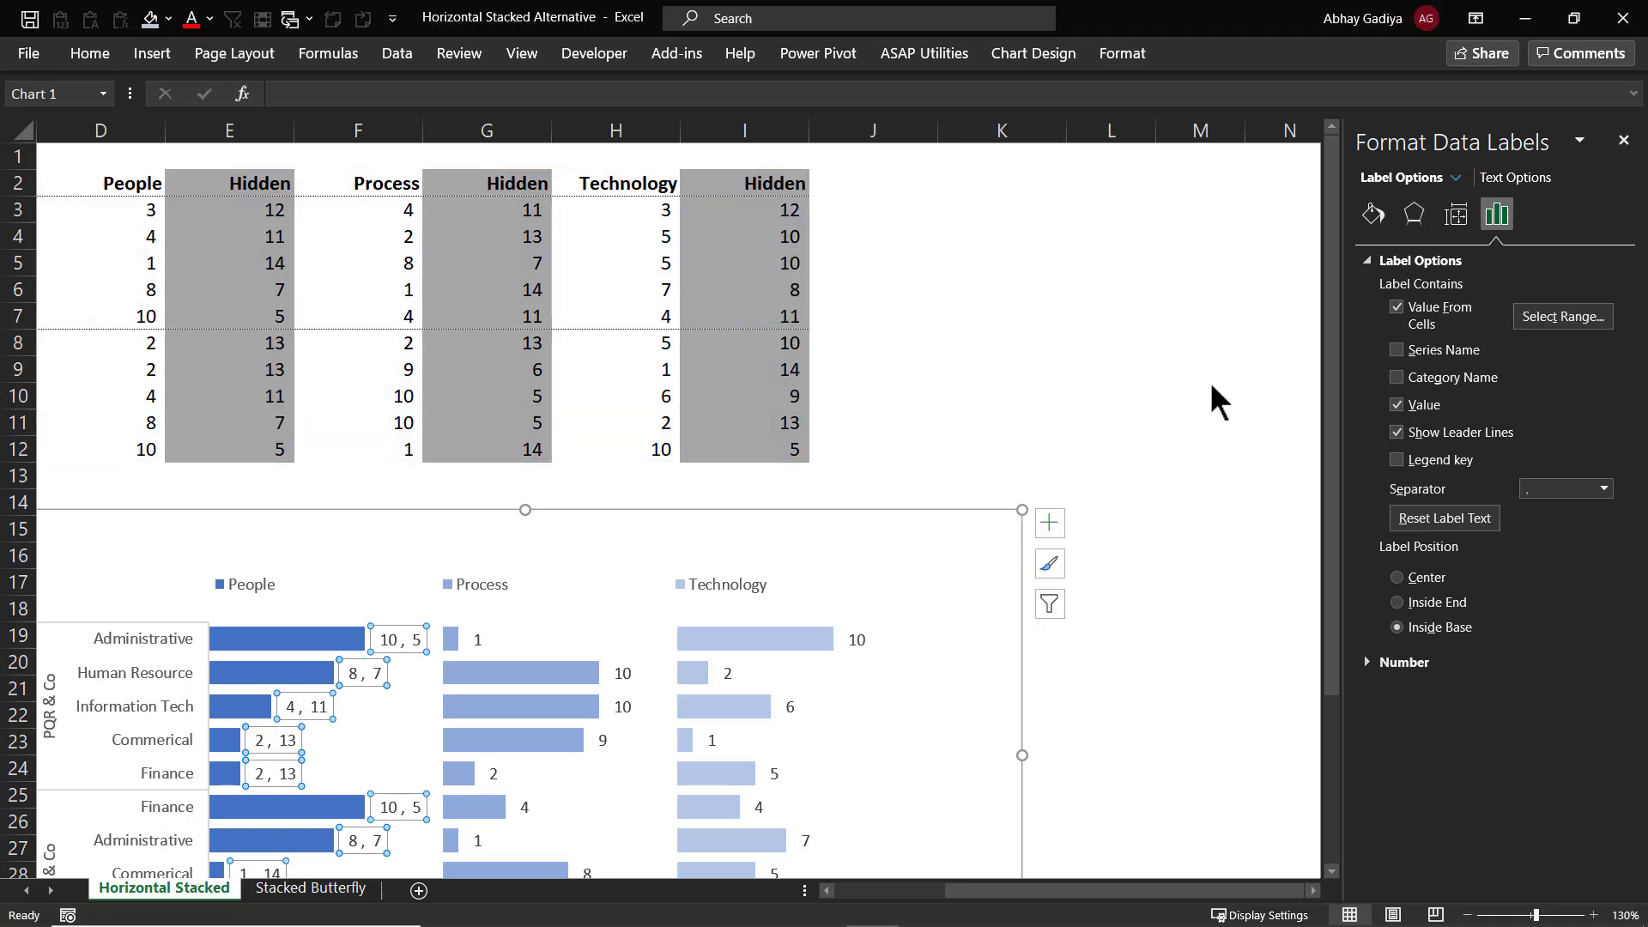
{"action": "left_click", "coordinate": [1397, 406]}
{"action": "scroll", "coordinate": [1397, 419], "scroll_direction": "down", "scroll_amount": 3}
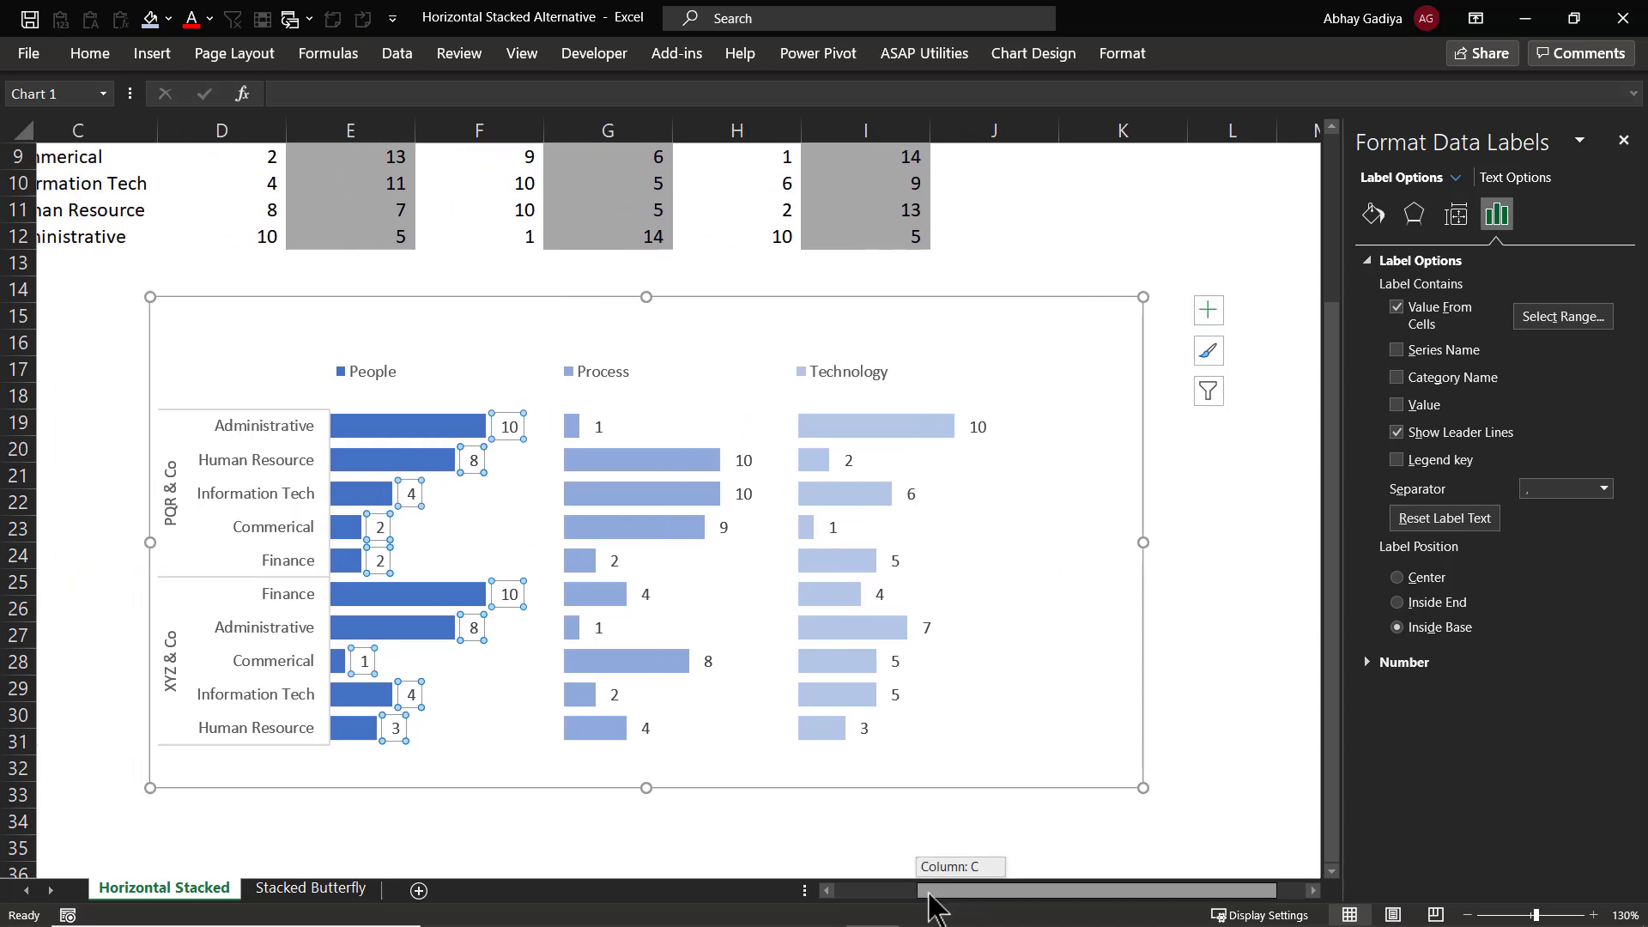
{"action": "left_click_drag", "start_coordinate": [965, 899], "coordinate": [912, 900]}
- Draw a headline text box spanning the top of the chart, nudged slightly upward
{"action": "left_click", "coordinate": [1002, 284]}
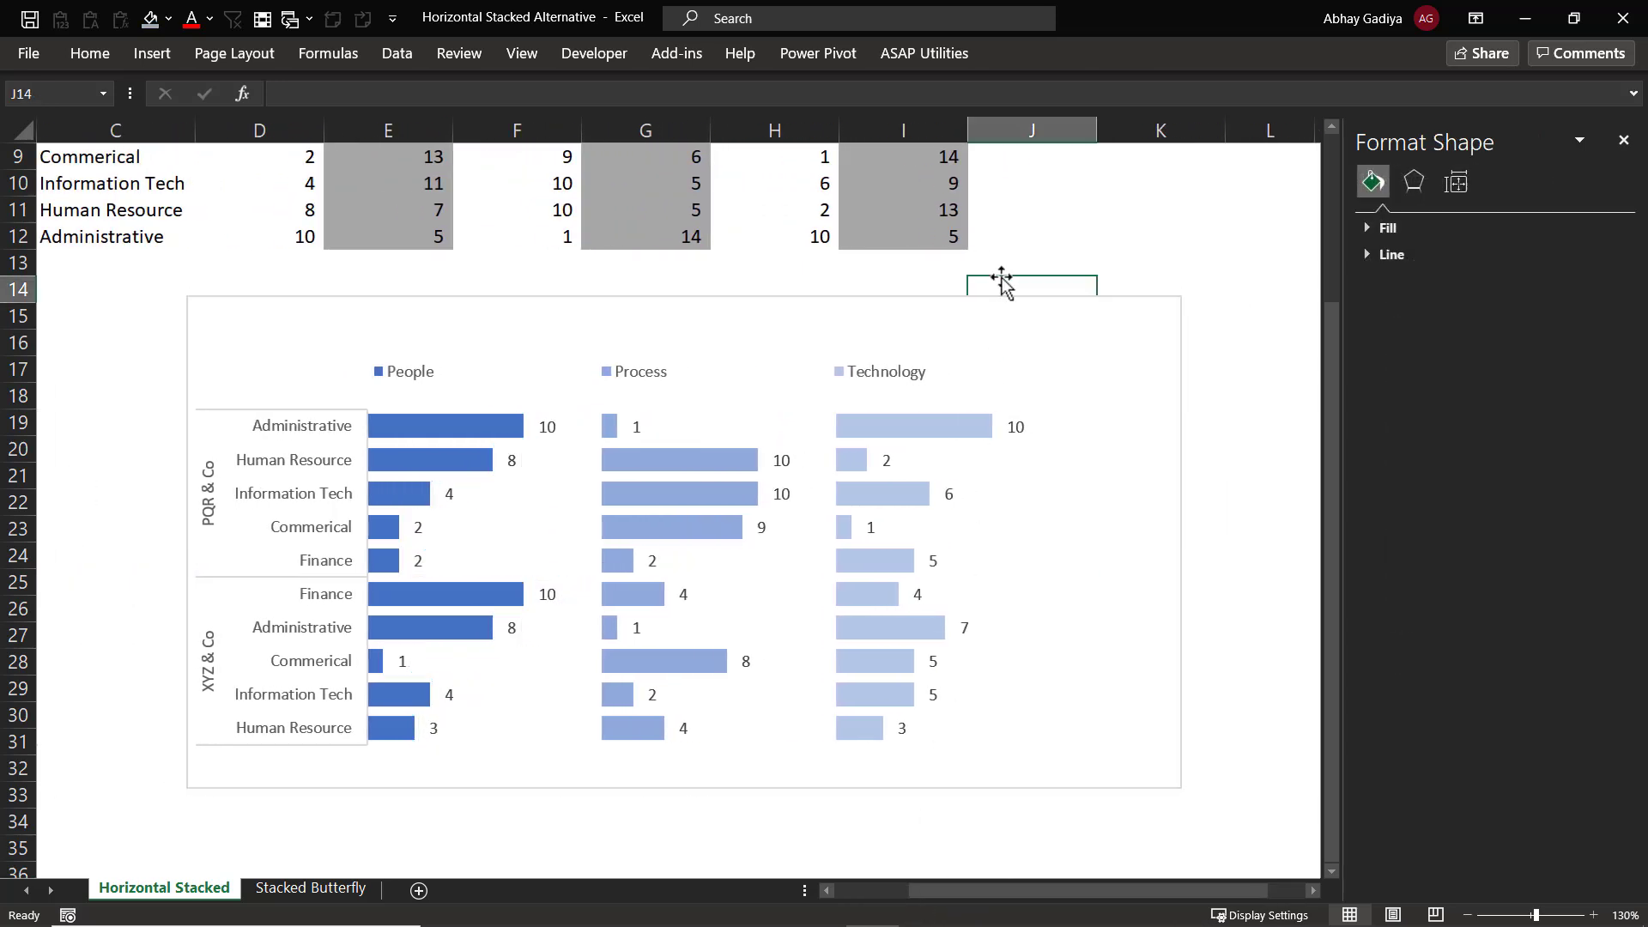
{"action": "left_click", "coordinate": [153, 54]}
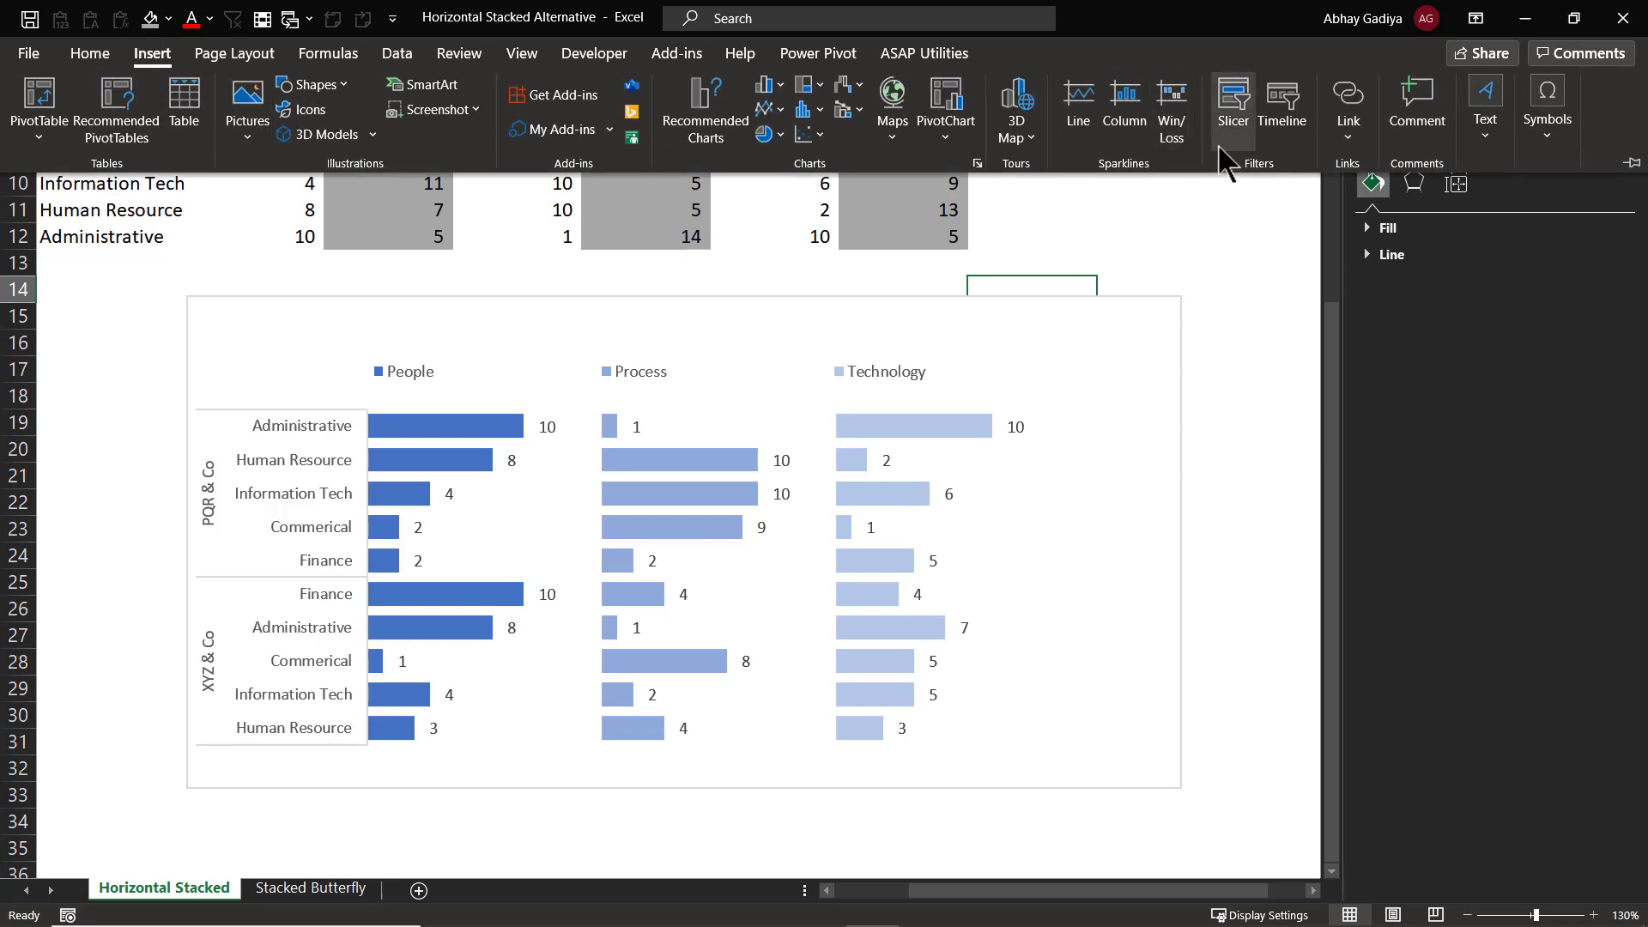
{"action": "left_click", "coordinate": [1485, 118]}
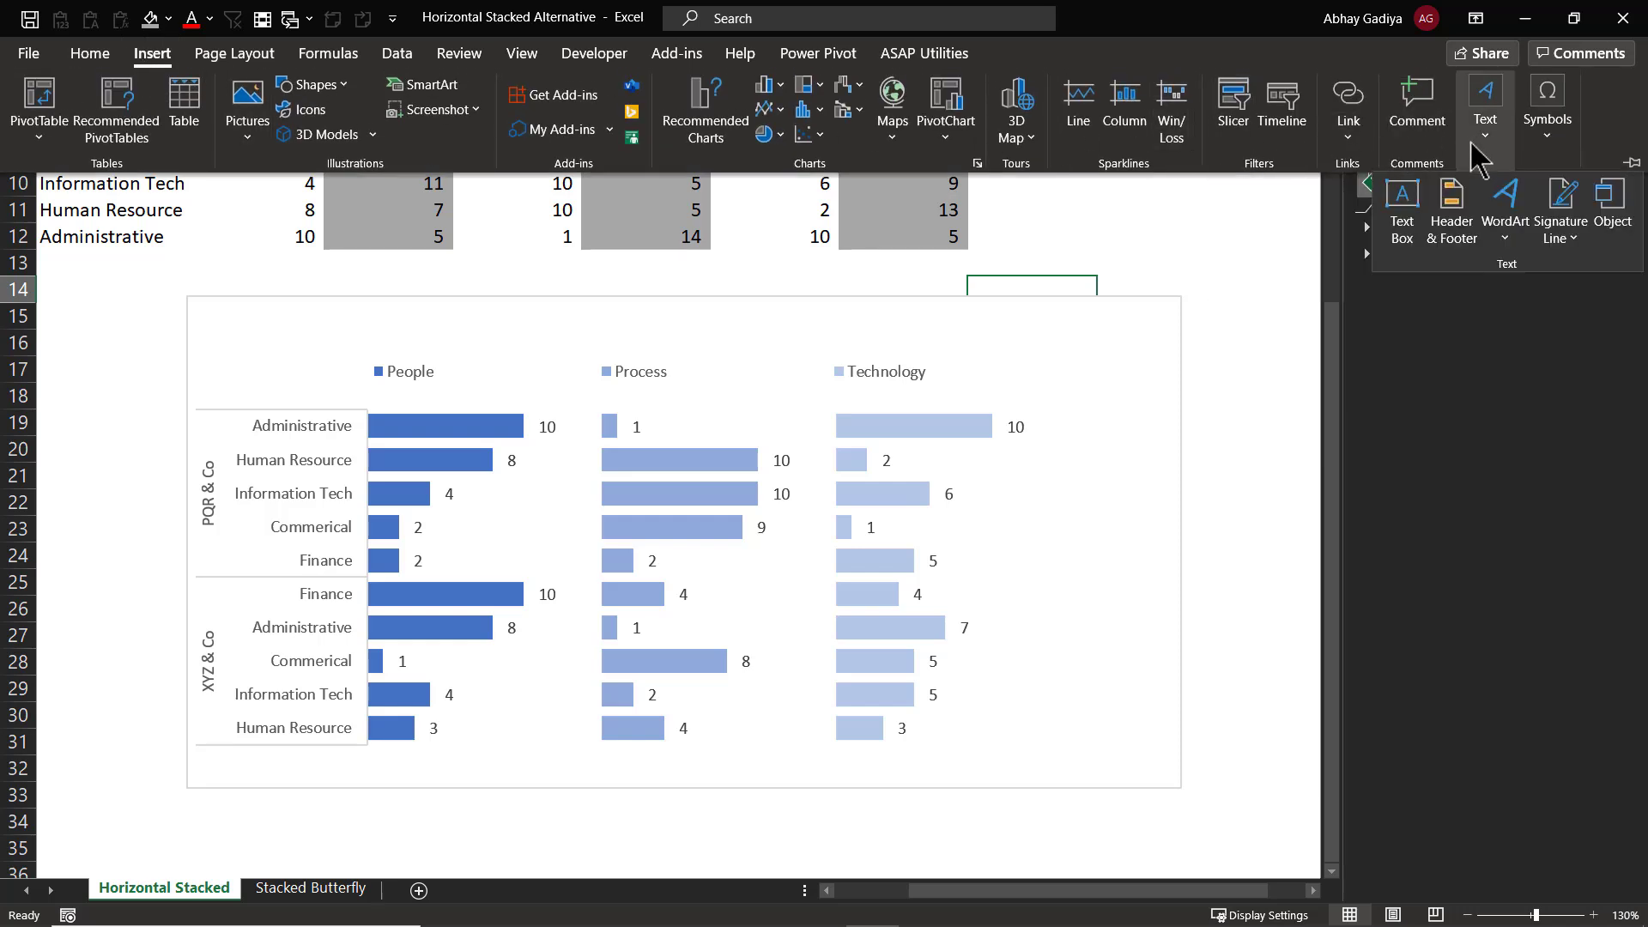
{"action": "left_click", "coordinate": [1402, 212]}
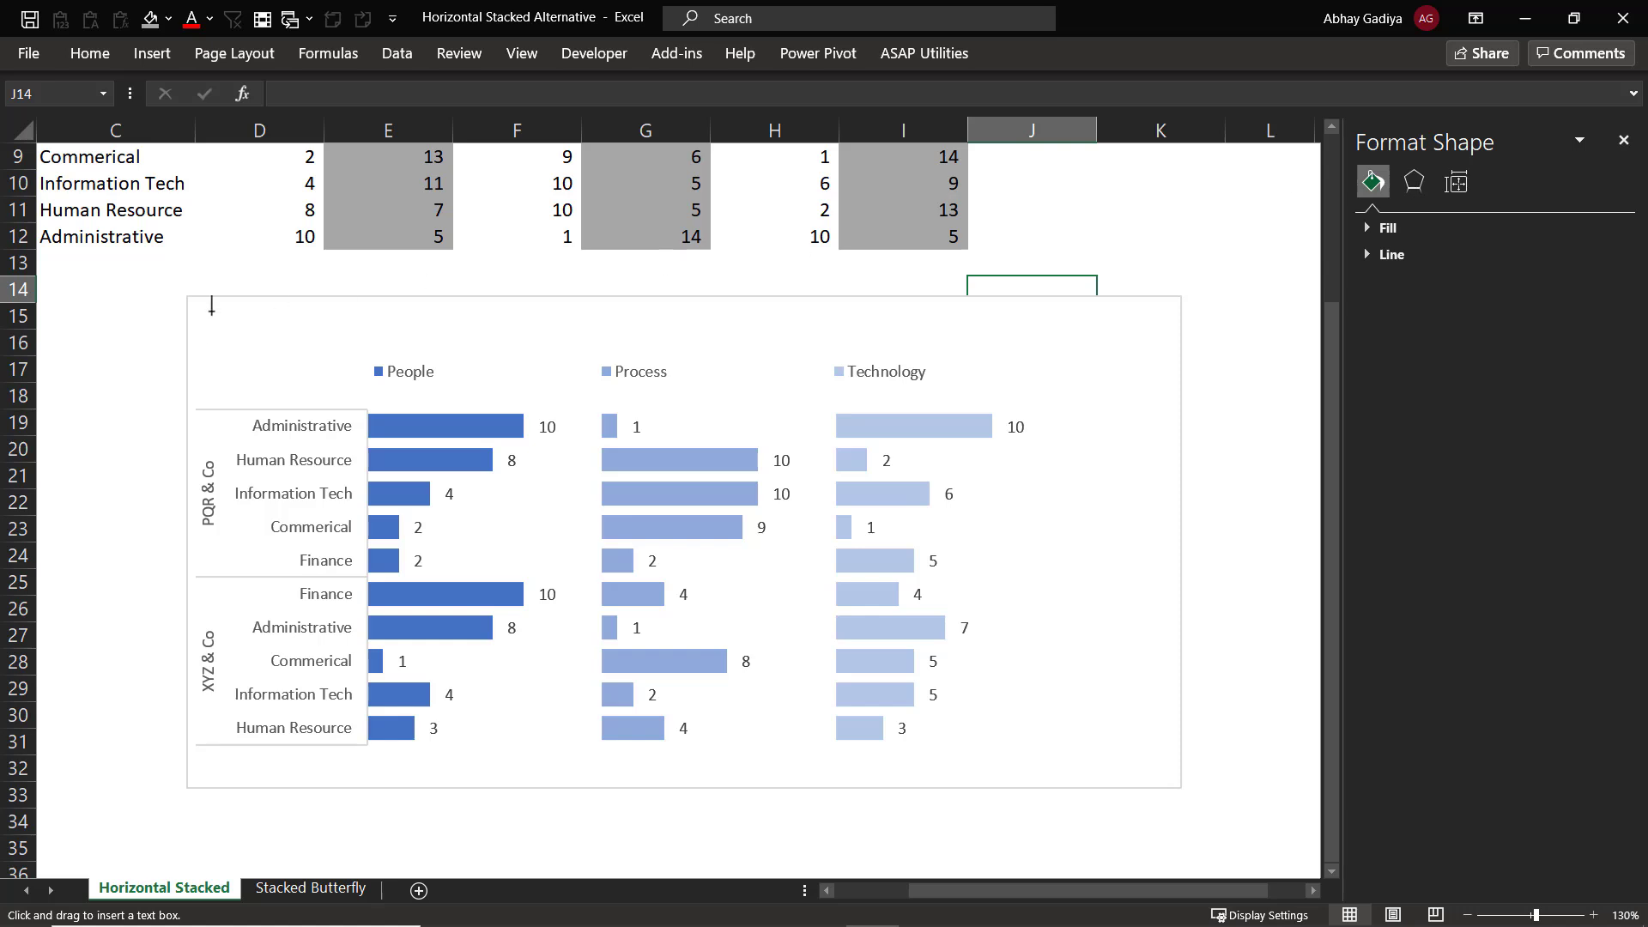
{"action": "left_click_drag", "start_coordinate": [211, 311], "coordinate": [1127, 350]}
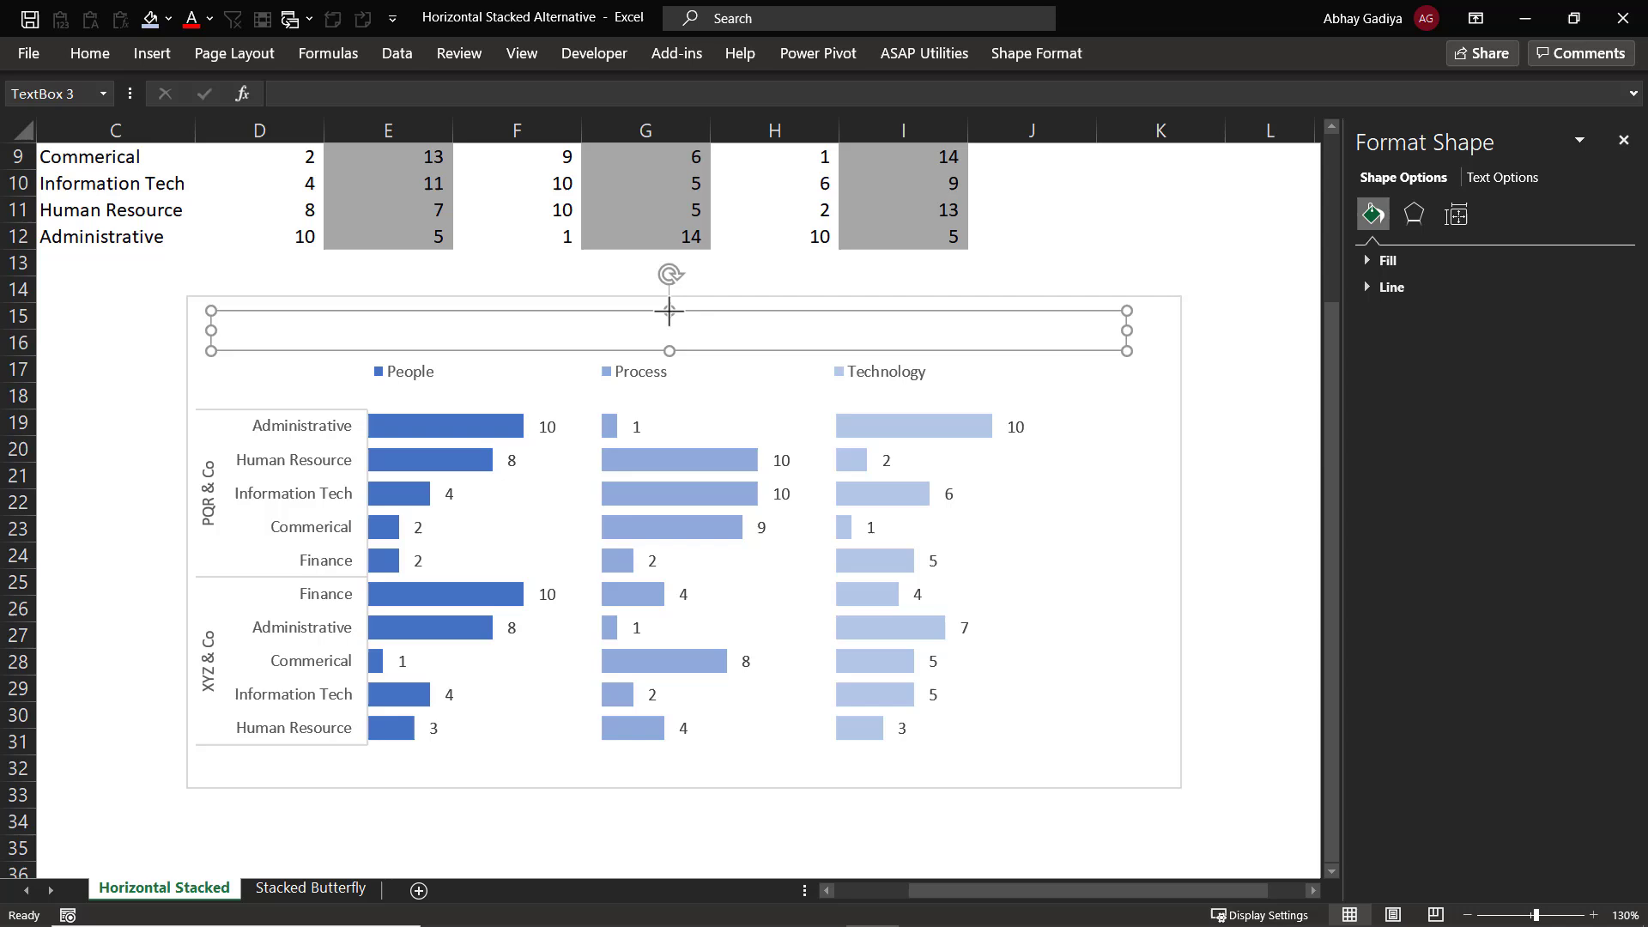
{"action": "left_click_drag", "start_coordinate": [670, 310], "coordinate": [670, 308]}
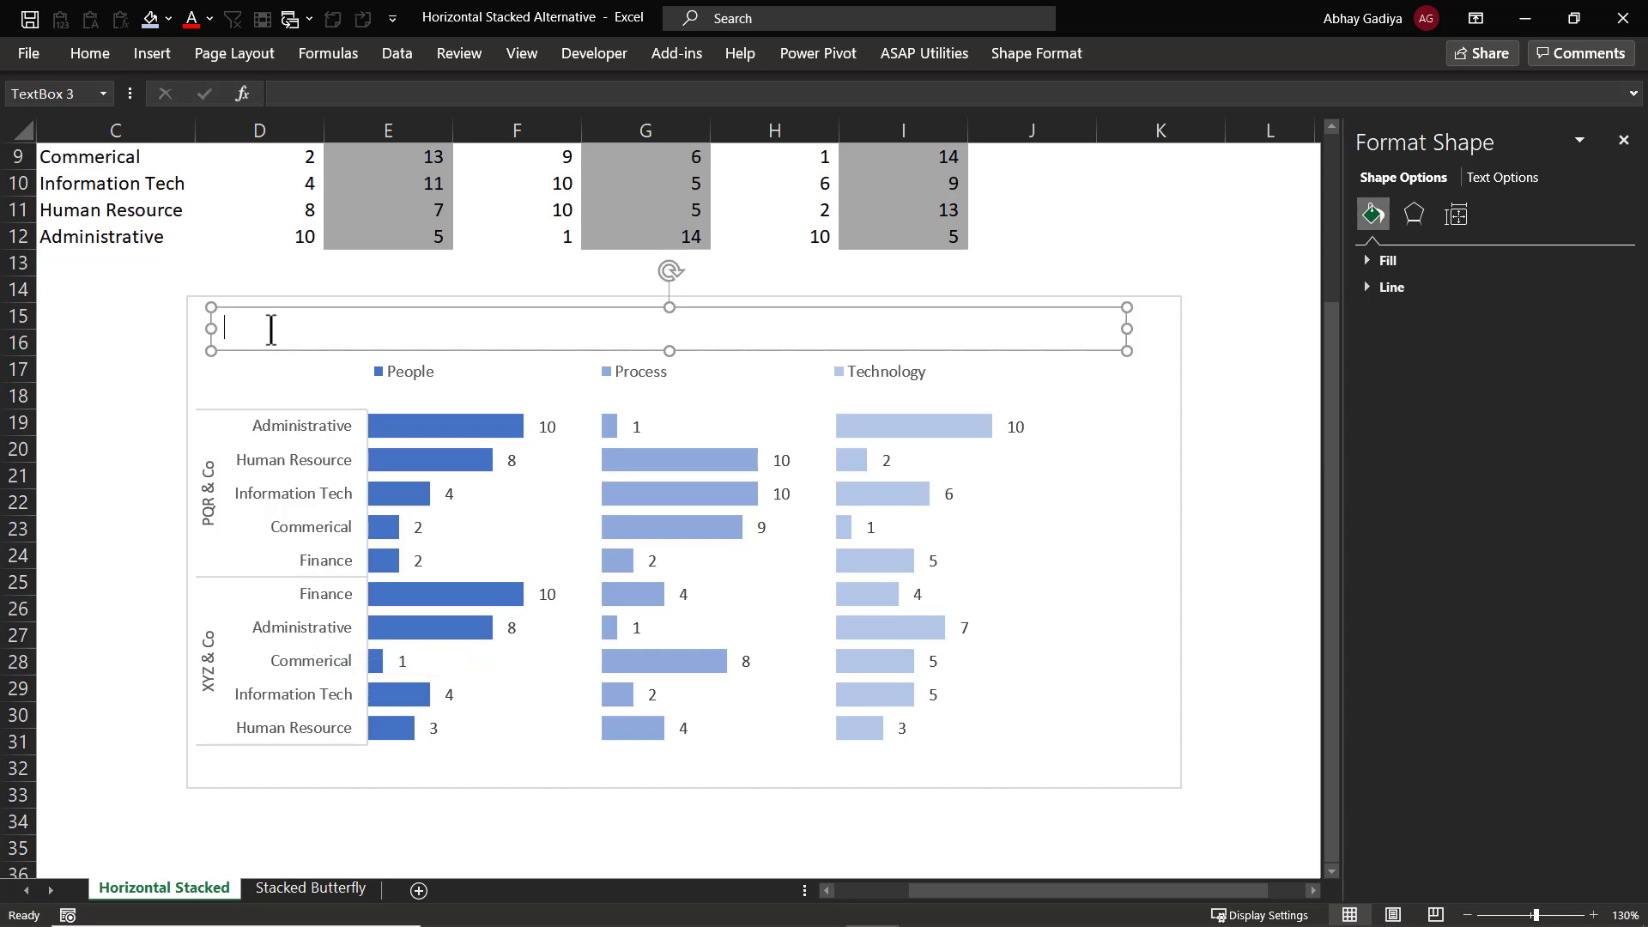
{"action": "type", "text": "Administrative department has more issues compared to other departments"}
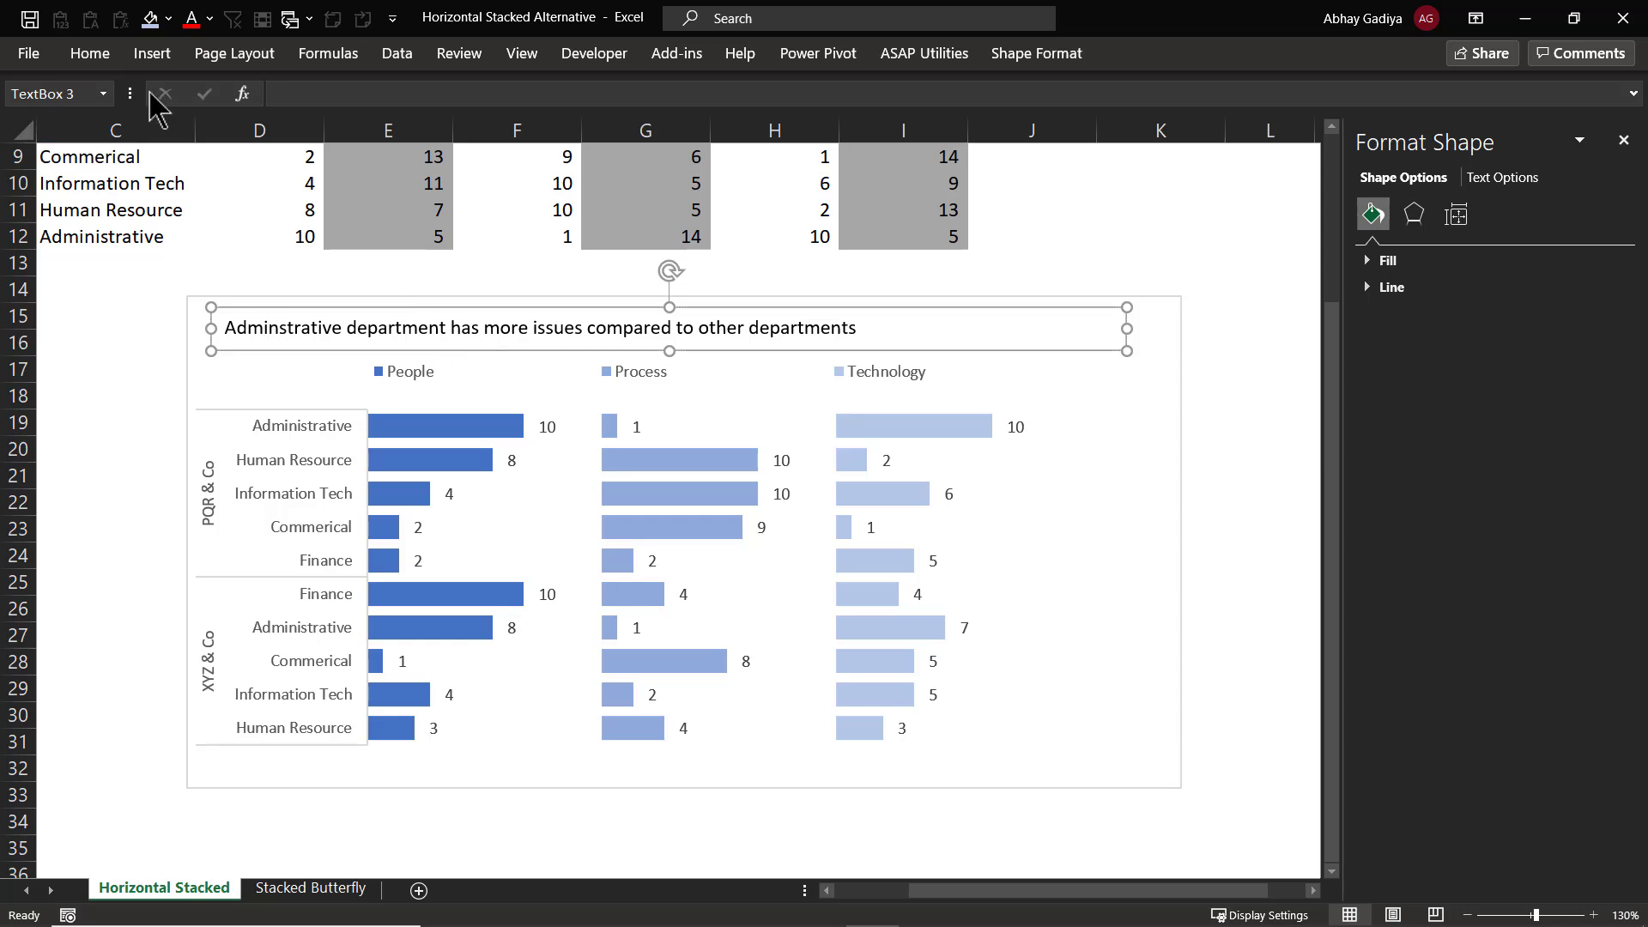
- Pin the ribbon and make the headline text size 10 and grey
{"action": "double_click", "coordinate": [88, 52]}
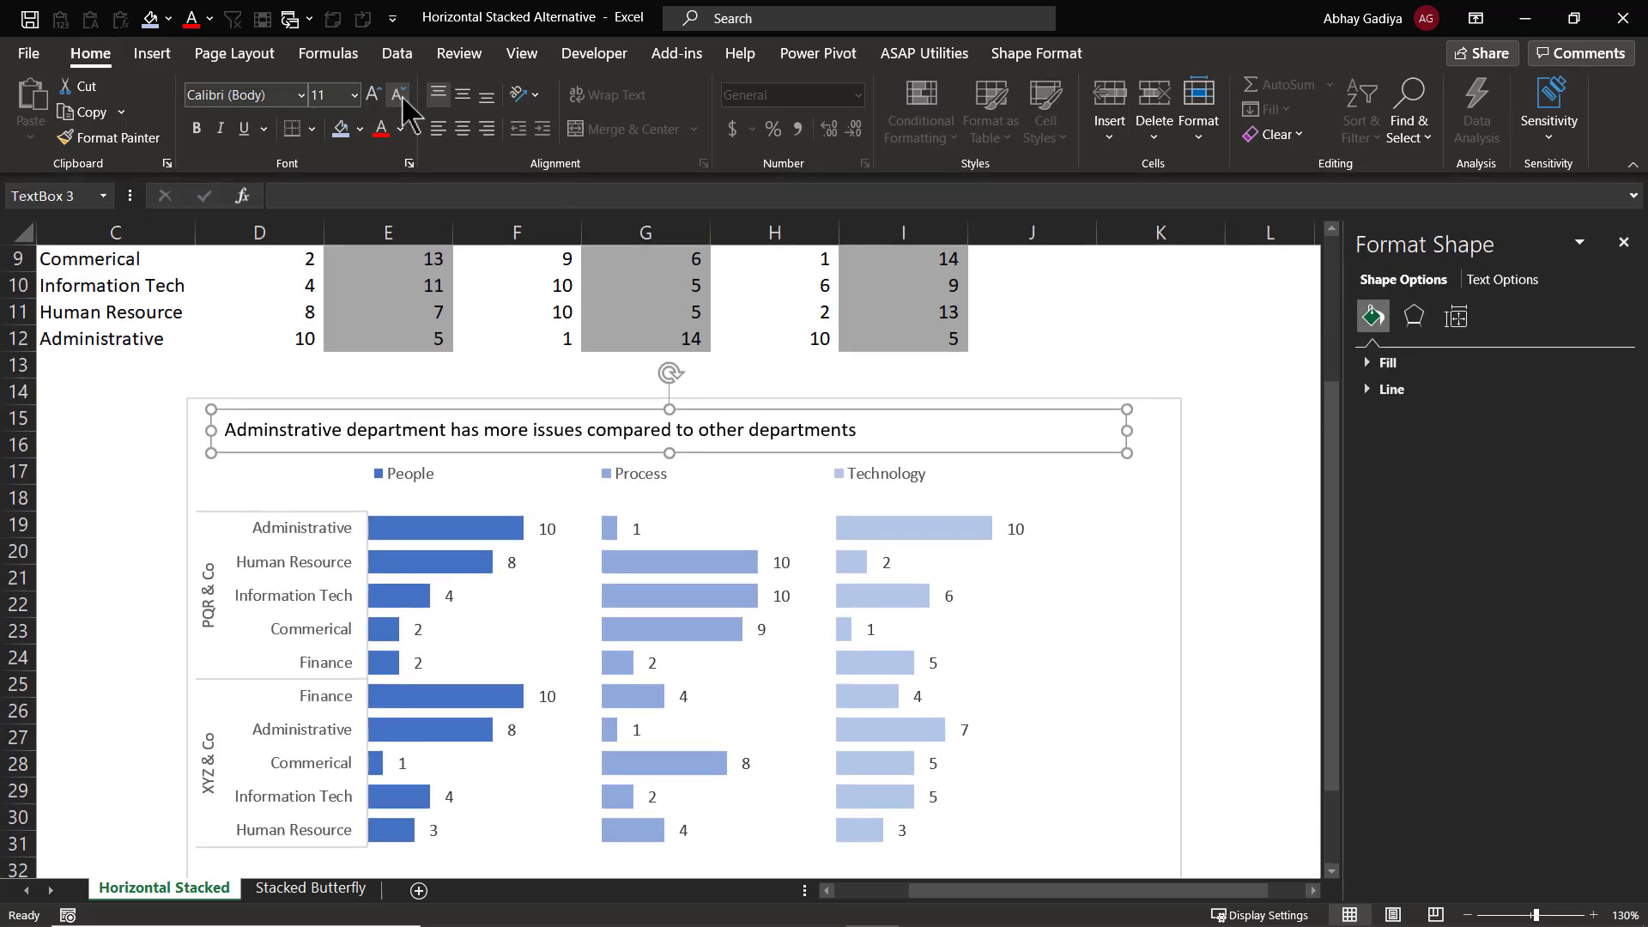
{"action": "left_click", "coordinate": [400, 94]}
{"action": "left_click", "coordinate": [400, 96]}
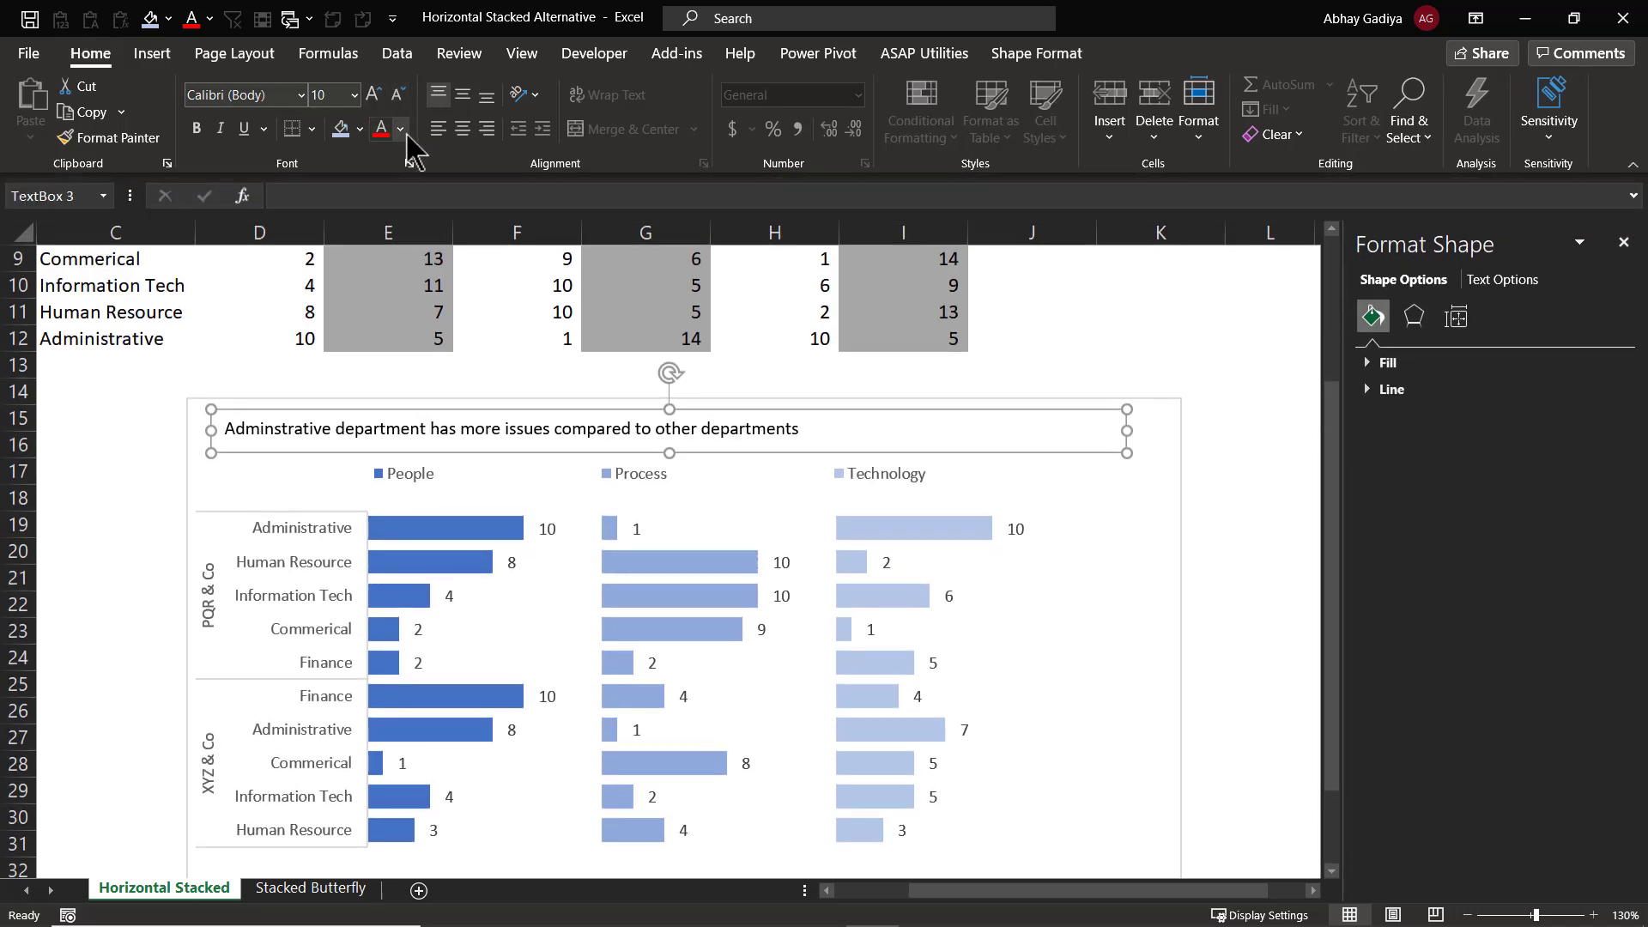
{"action": "left_click", "coordinate": [402, 130]}
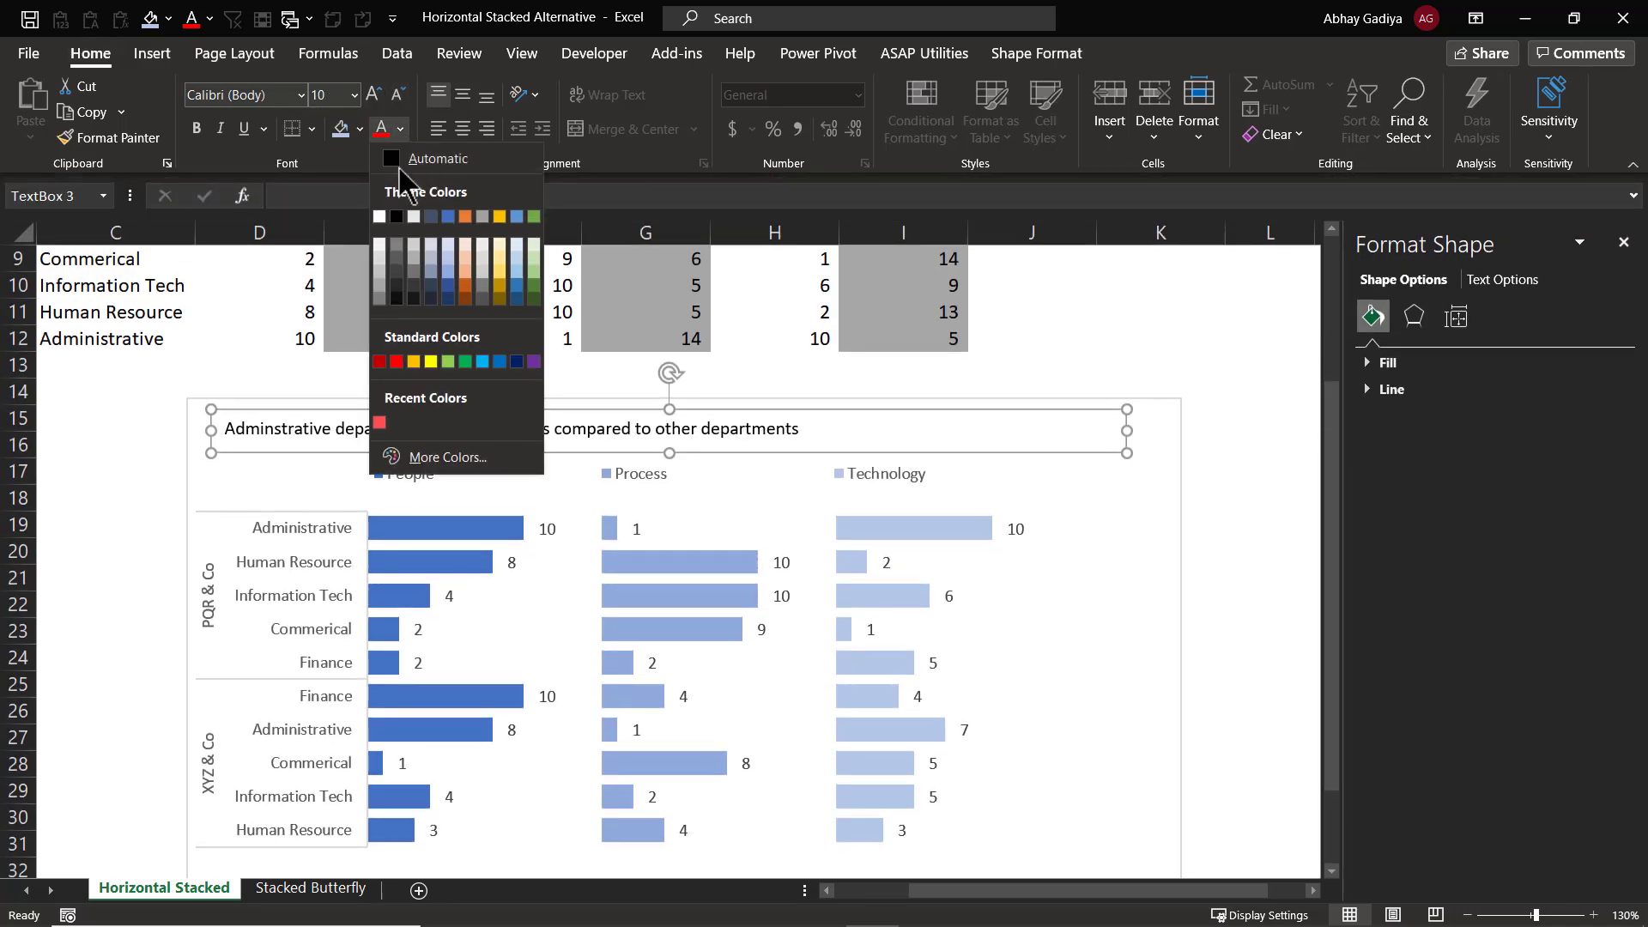
{"action": "left_click", "coordinate": [379, 287]}
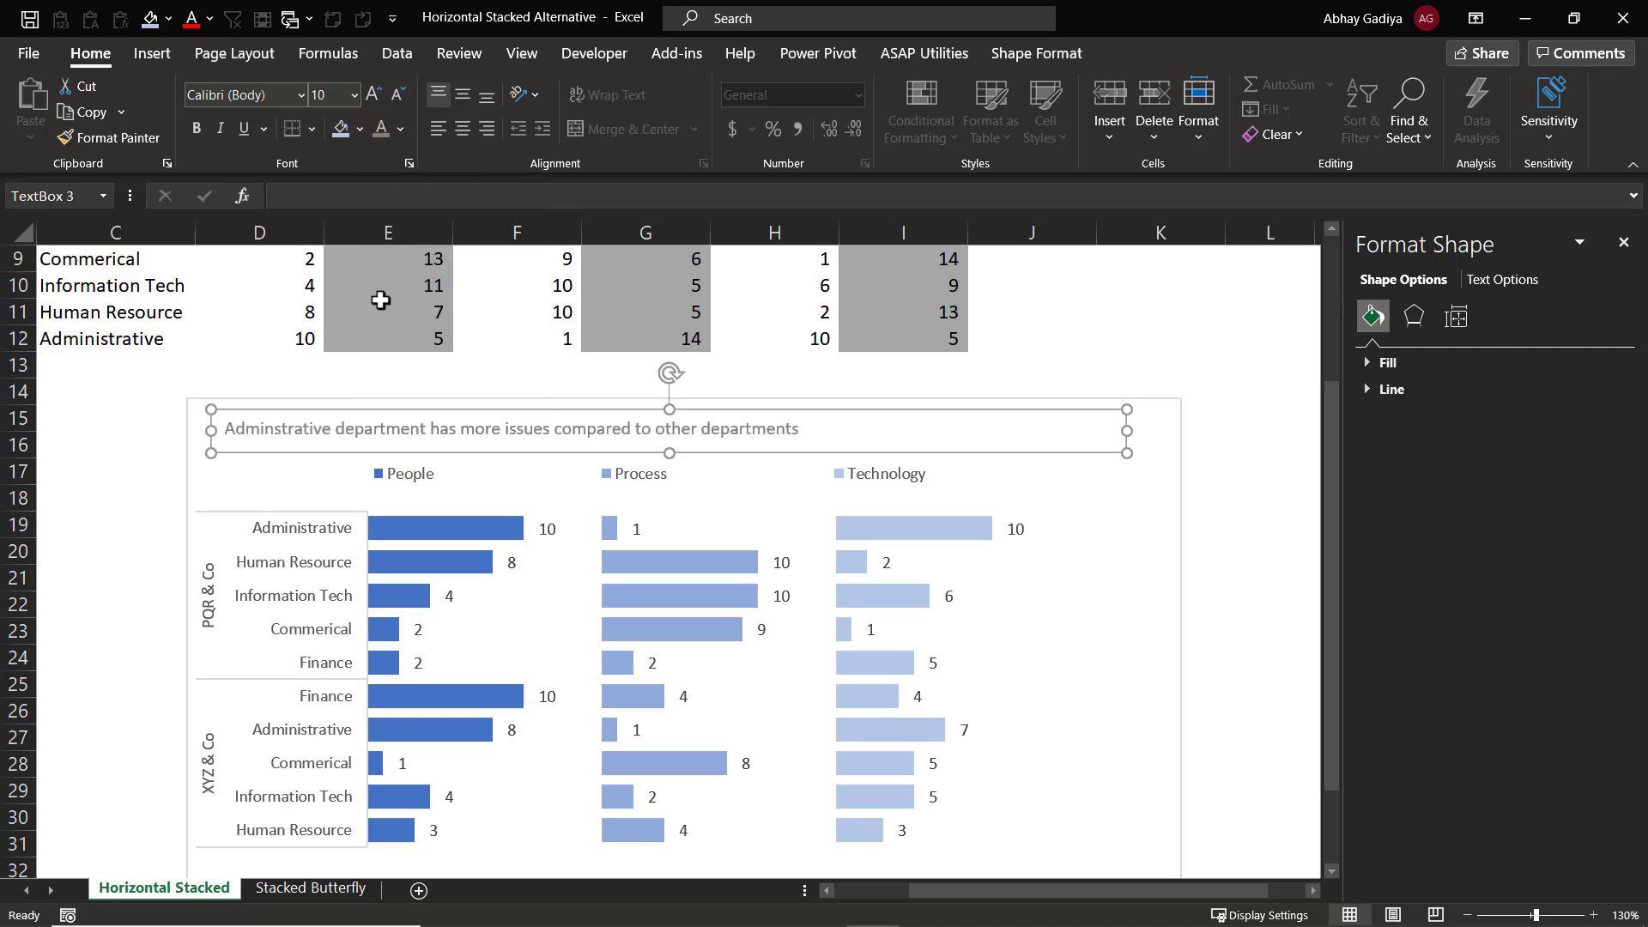
- Make the word 'Adminstrative' size 14, bold and red, then reselect the text box
{"action": "double_click", "coordinate": [295, 429]}
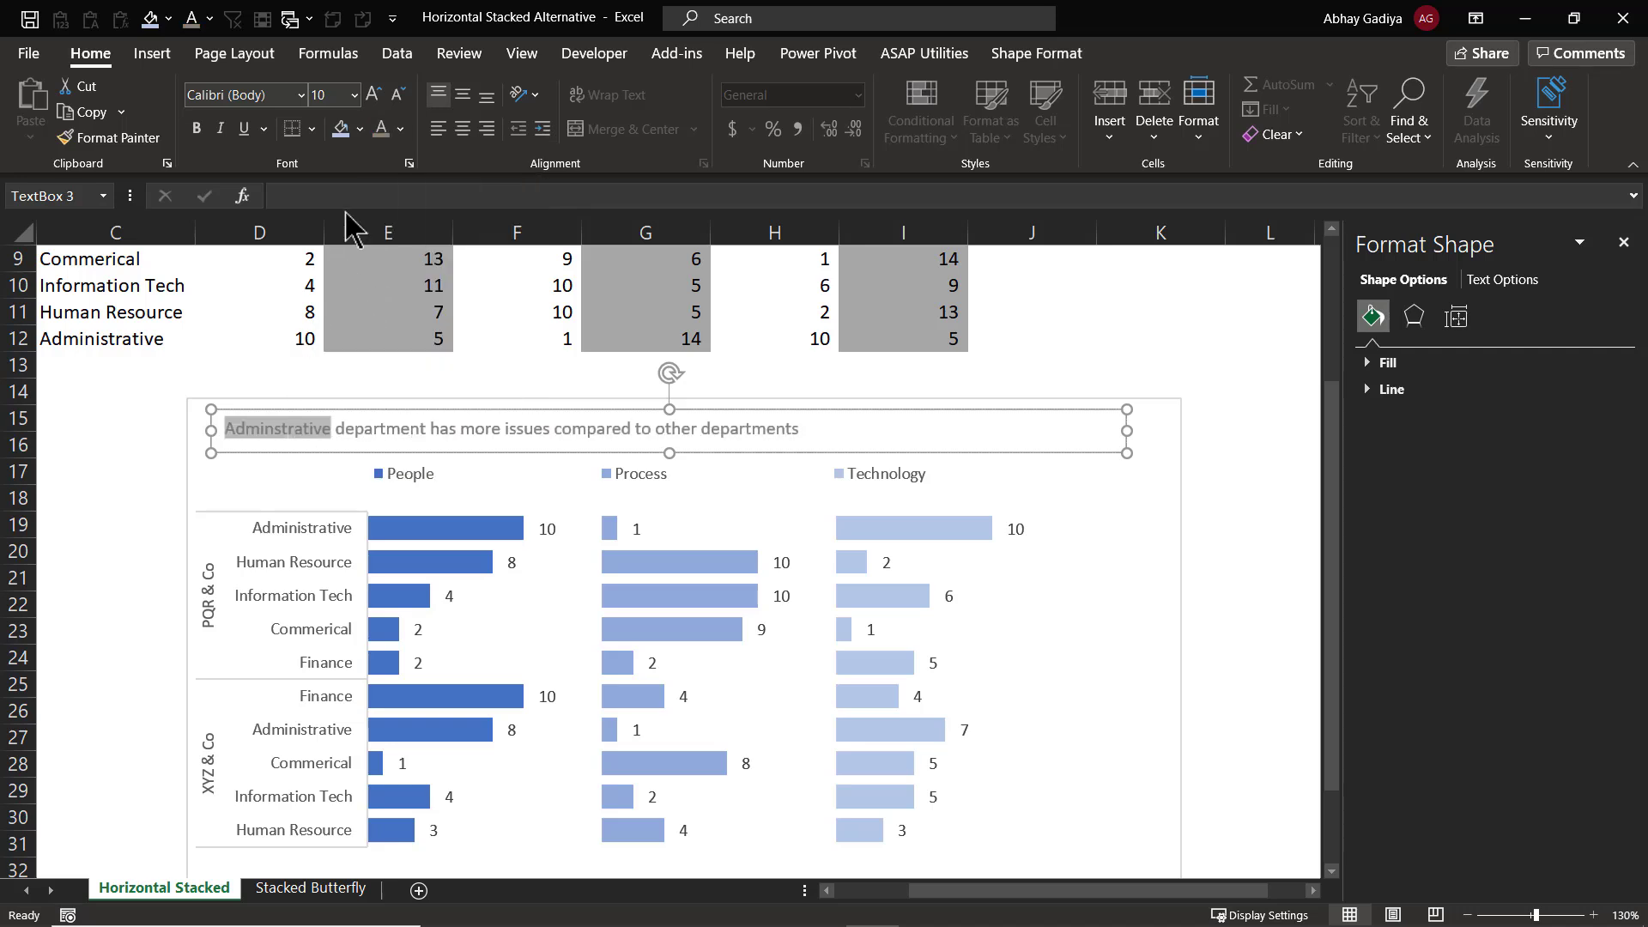
{"action": "left_click", "coordinate": [373, 96]}
{"action": "left_click", "coordinate": [373, 96]}
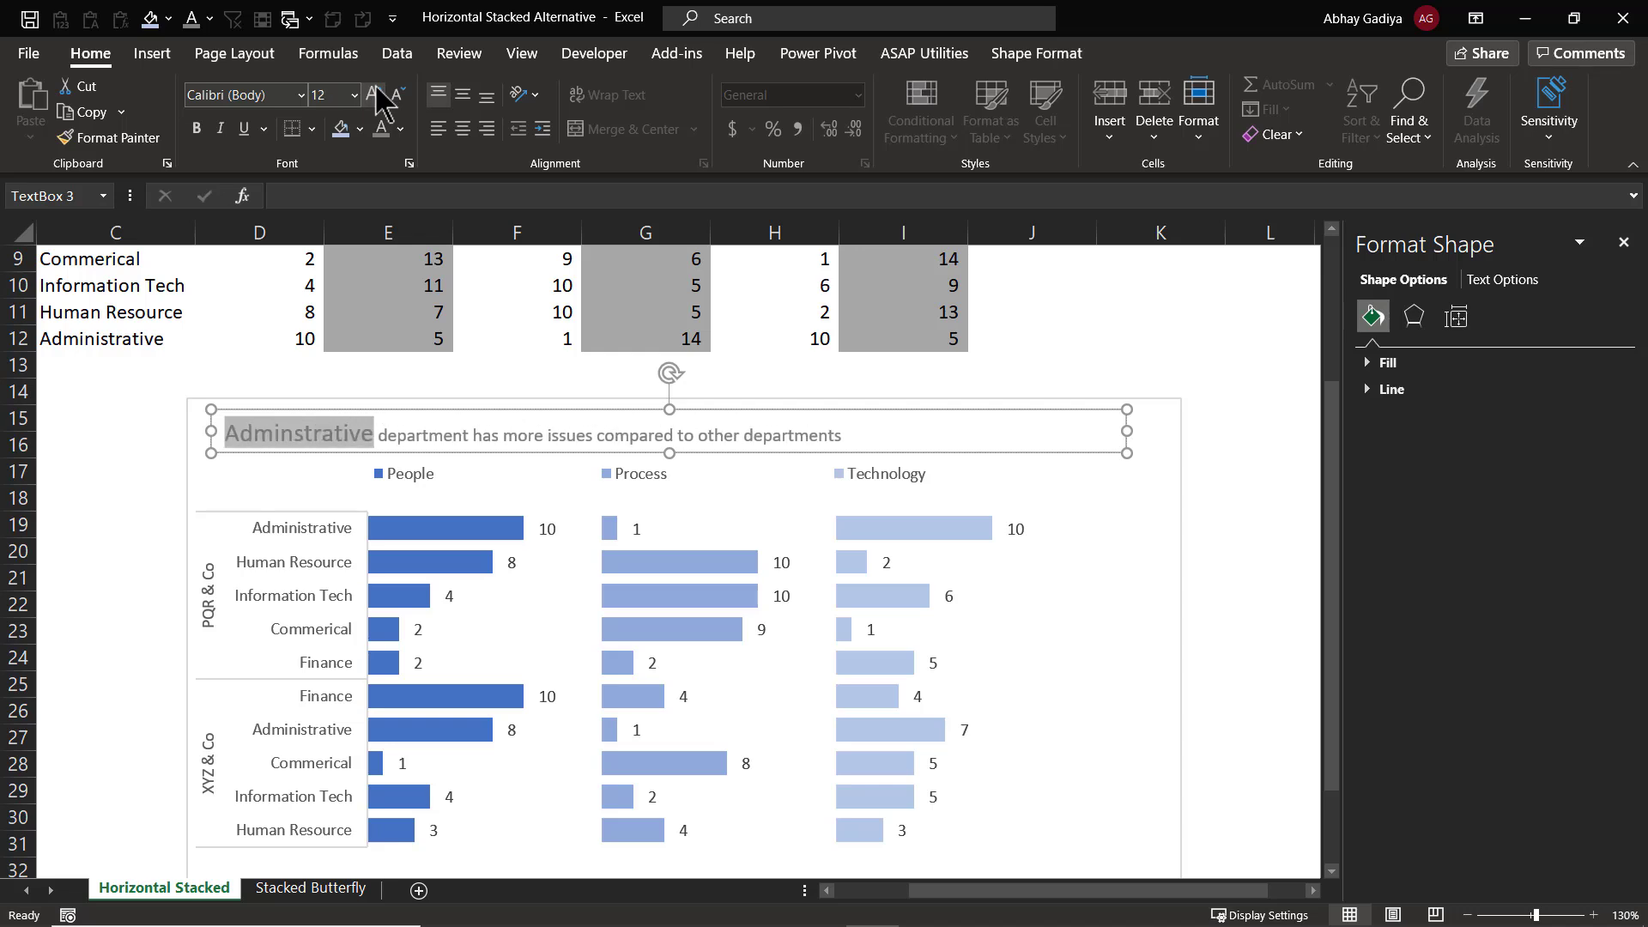
{"action": "left_click", "coordinate": [400, 129]}
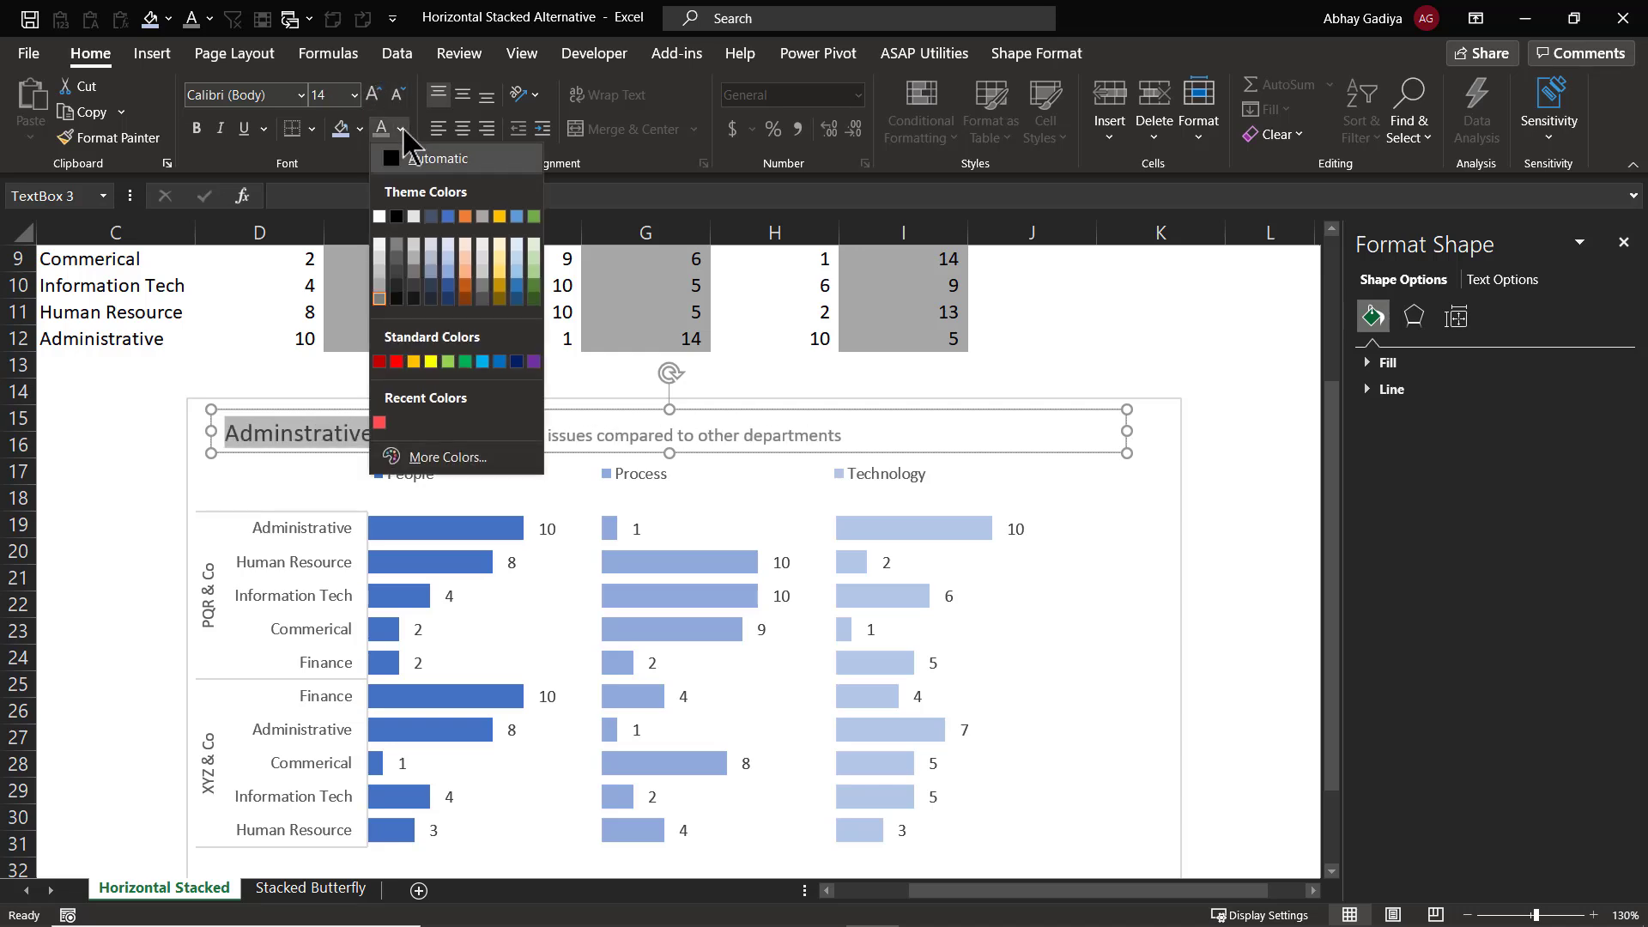
{"action": "left_click", "coordinate": [378, 423]}
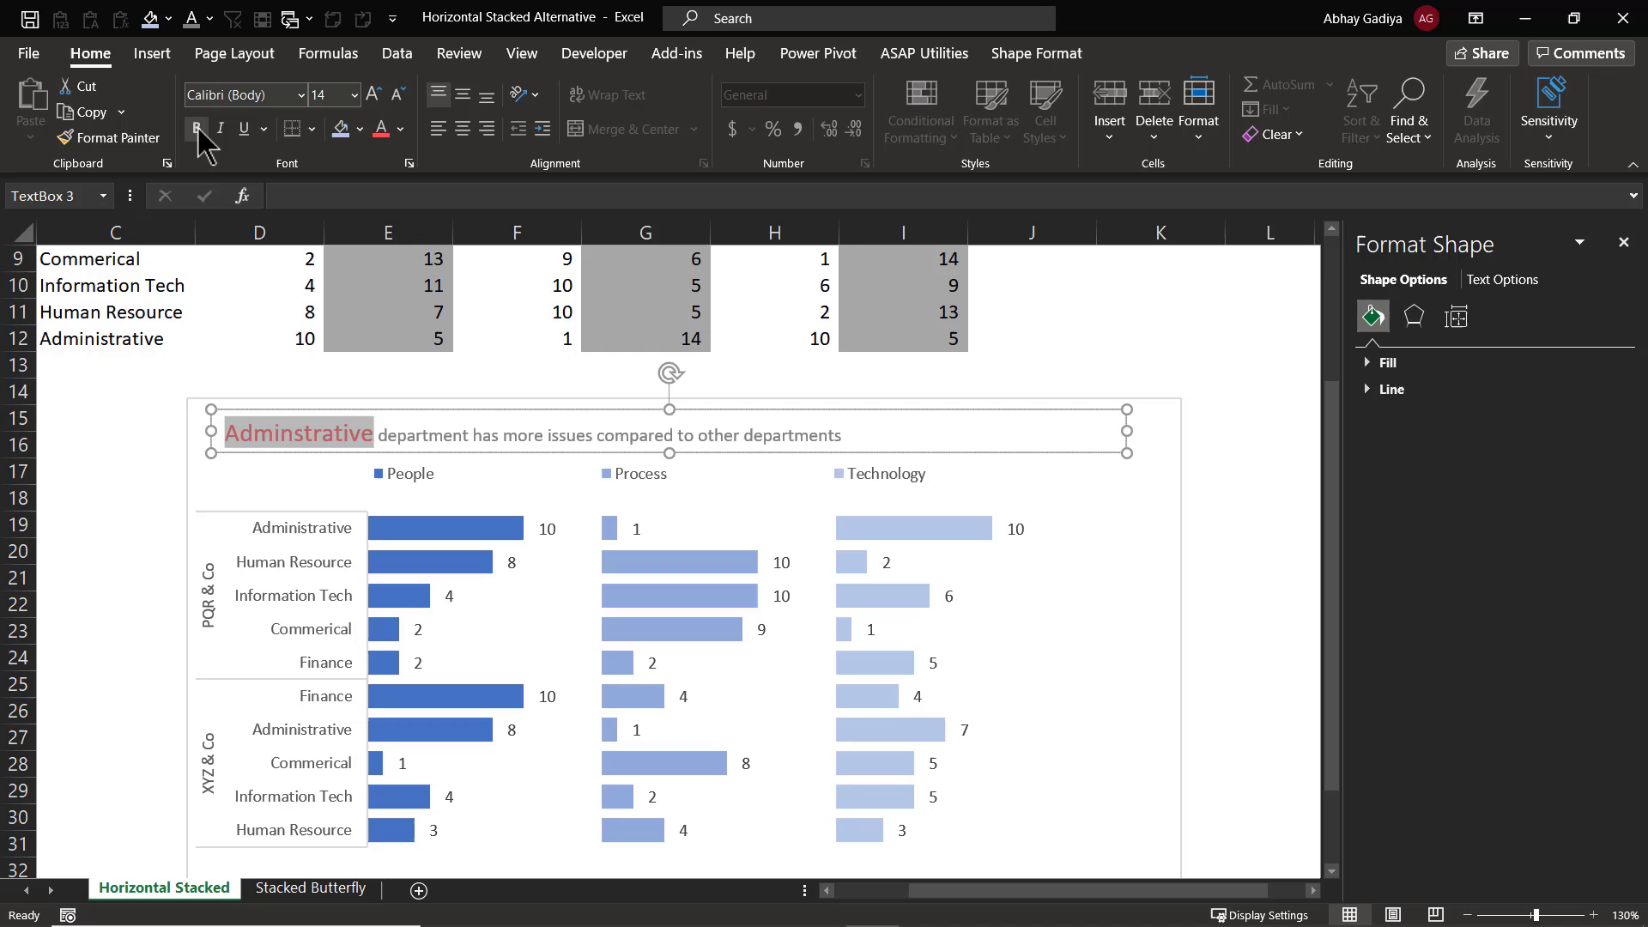
{"action": "left_click", "coordinate": [196, 128]}
{"action": "left_click", "coordinate": [392, 401]}
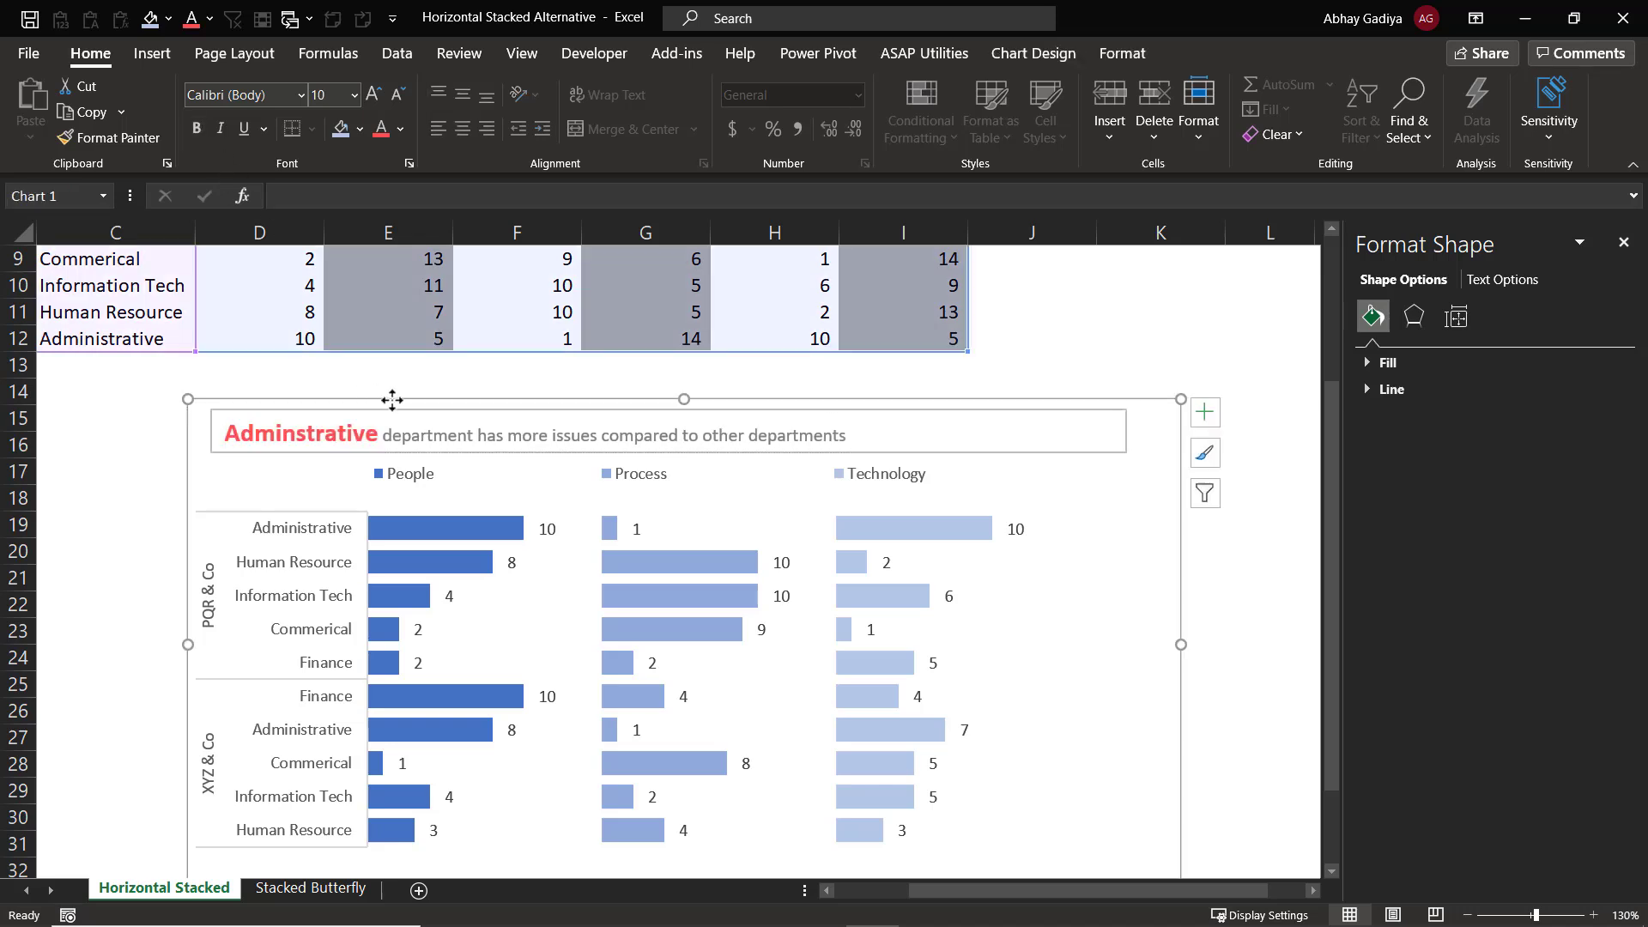
{"action": "left_click", "coordinate": [603, 438]}
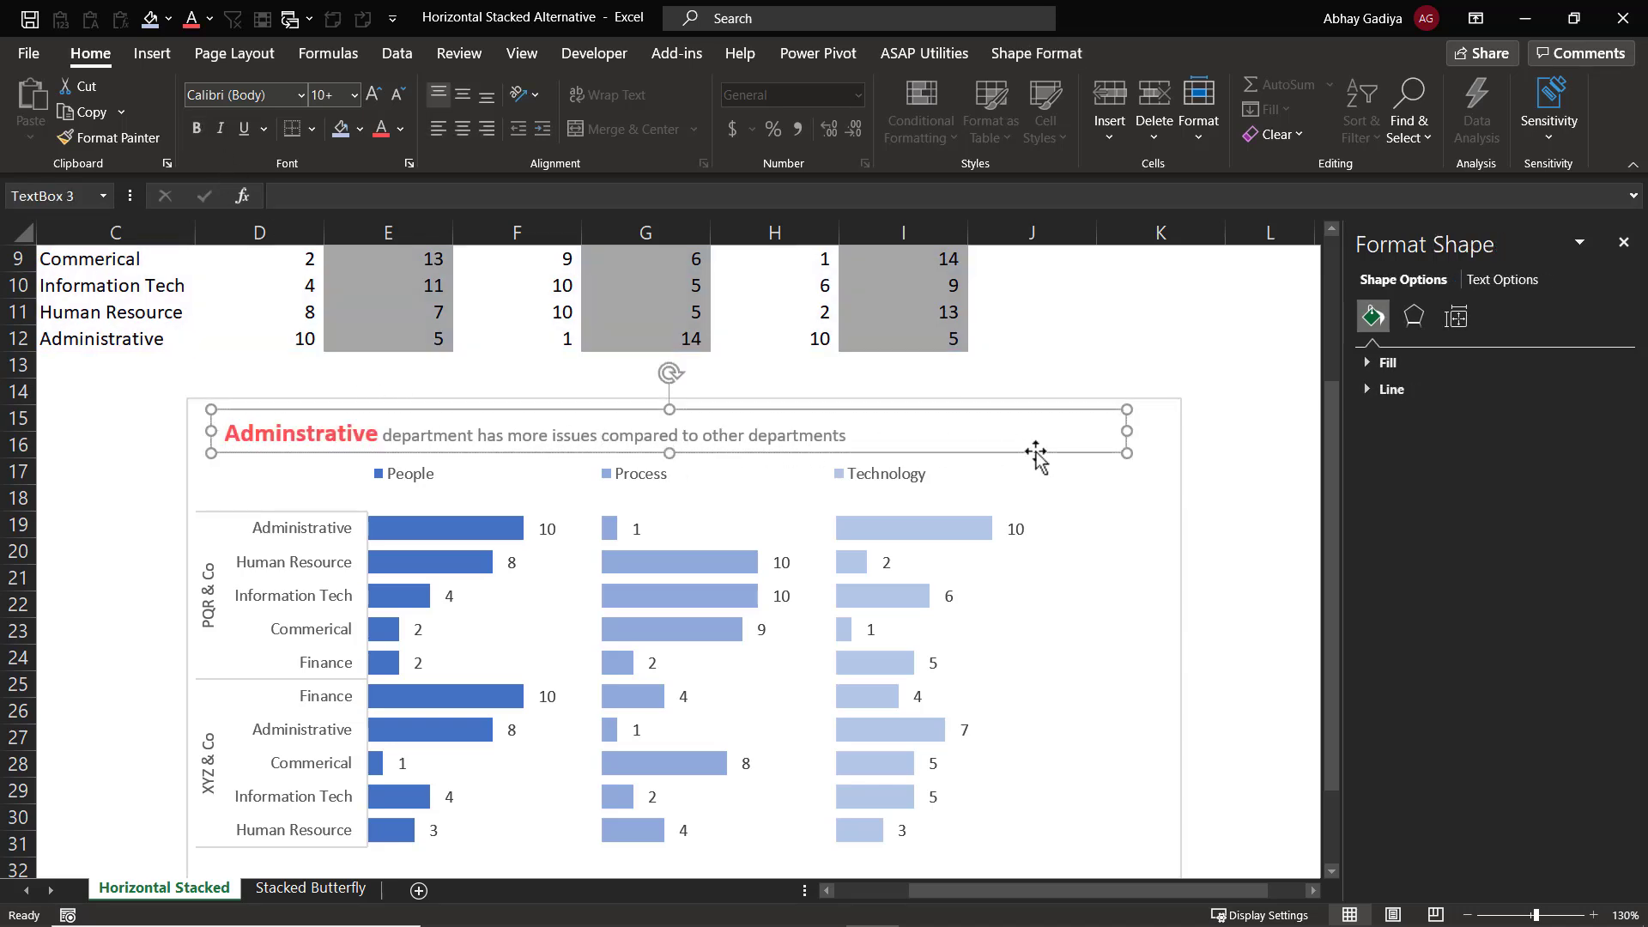
- Set the headline text box to No Outline, then collapse the ribbon and deselect
{"action": "left_click", "coordinate": [1027, 57]}
{"action": "left_click", "coordinate": [831, 109]}
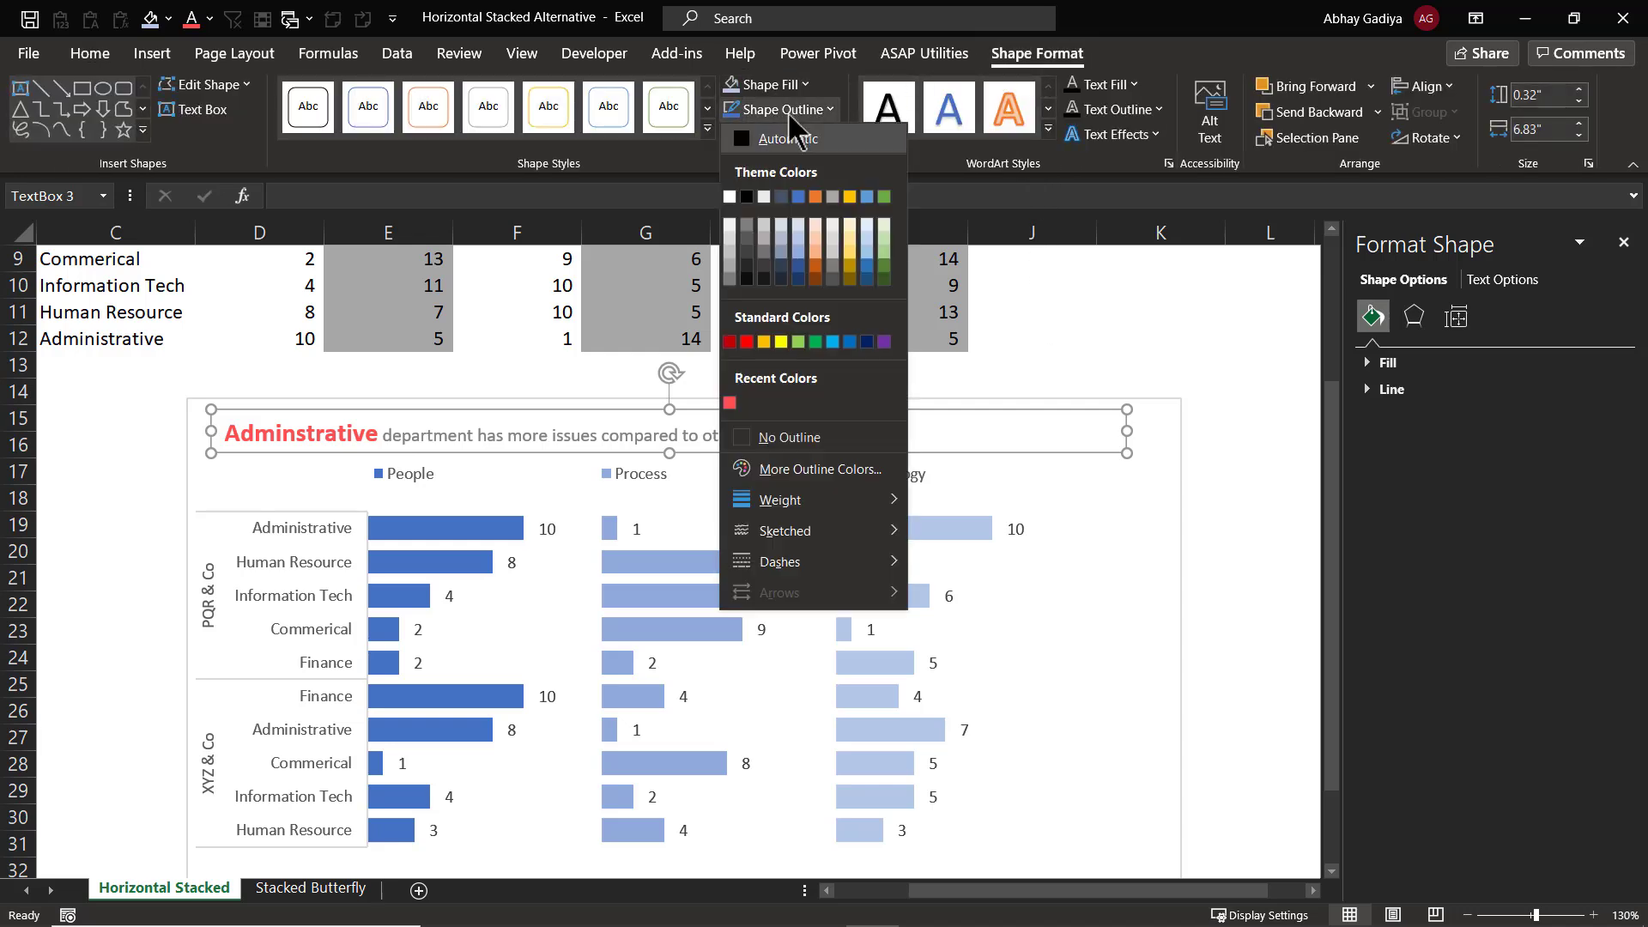
{"action": "left_click", "coordinate": [784, 439]}
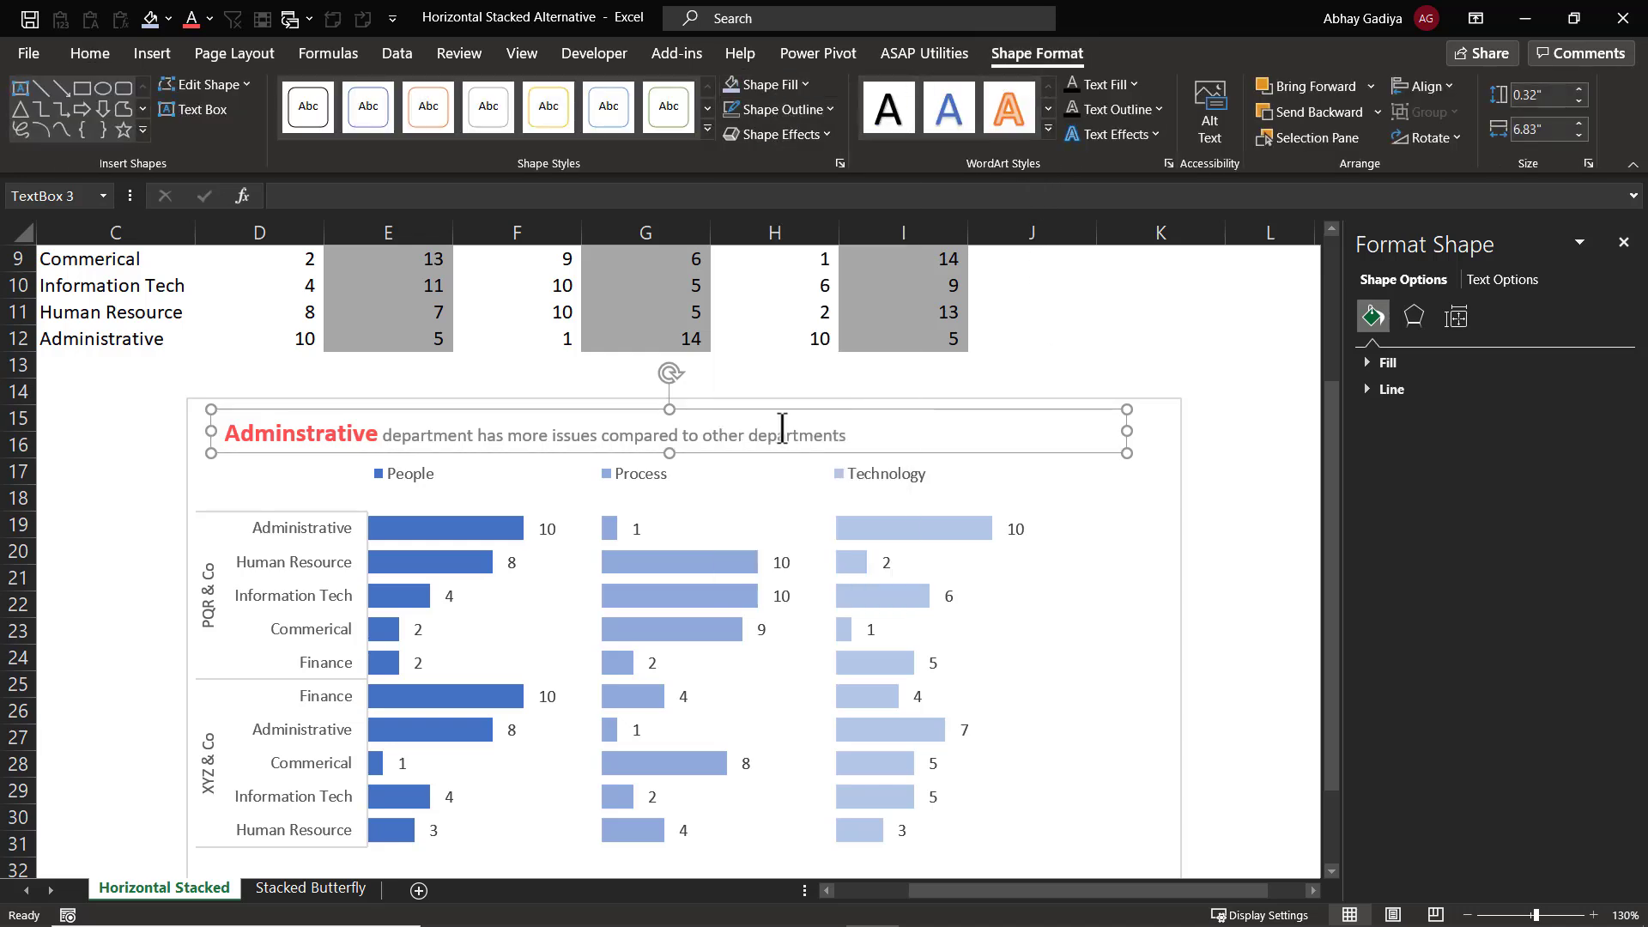
{"action": "left_click", "coordinate": [1086, 373]}
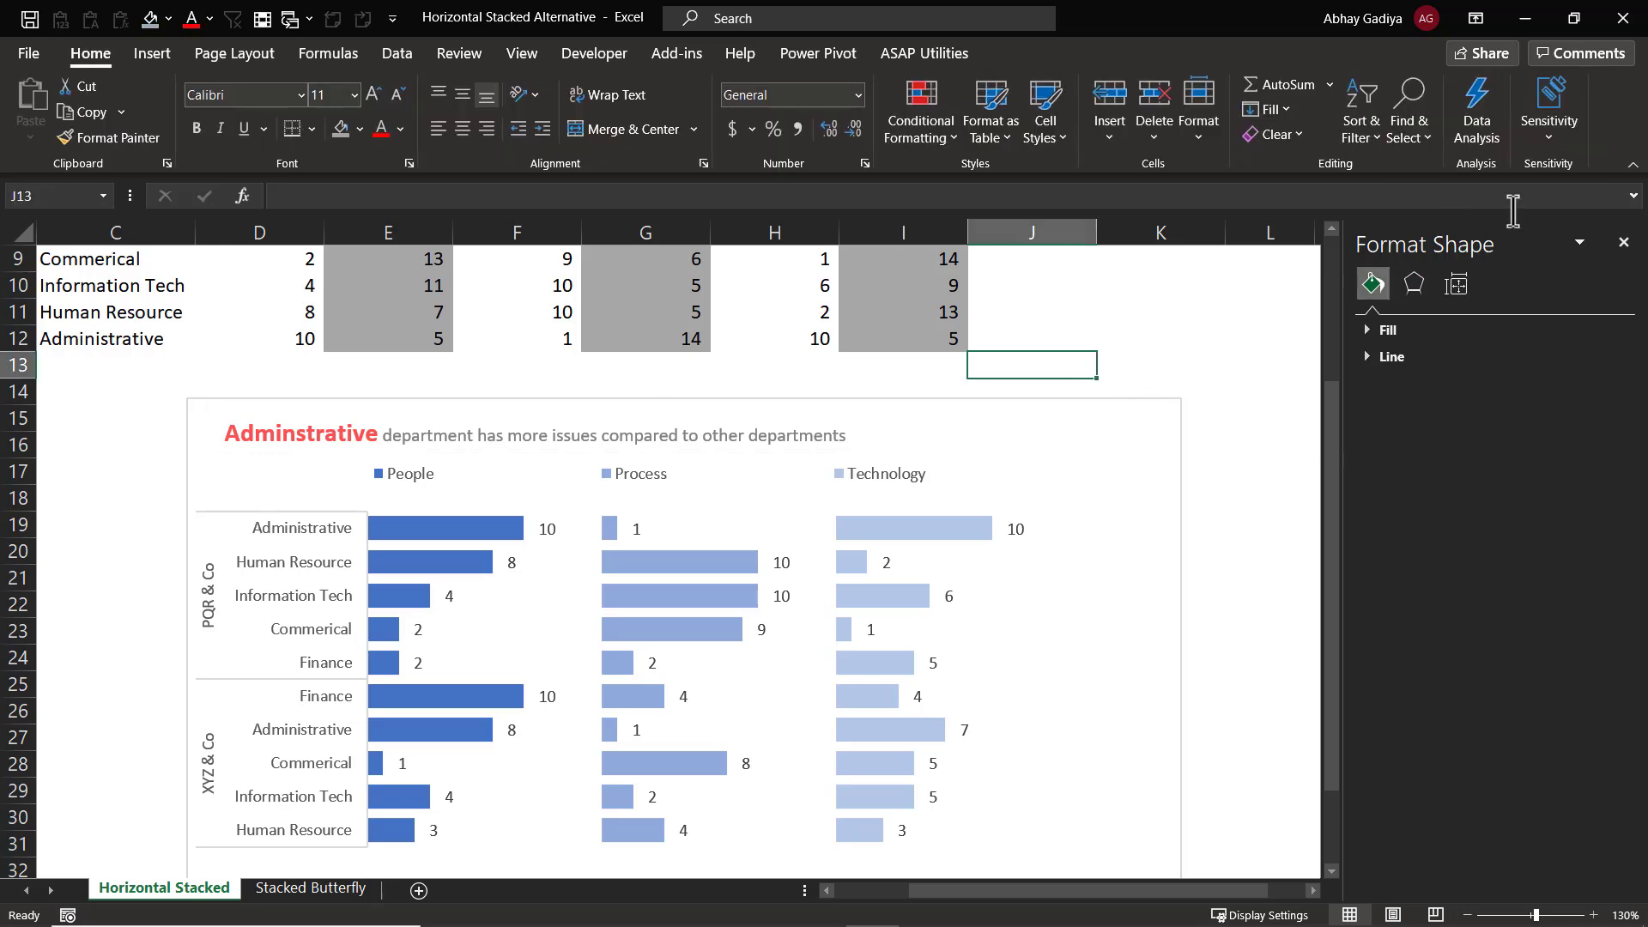
{"action": "left_click", "coordinate": [1633, 164]}
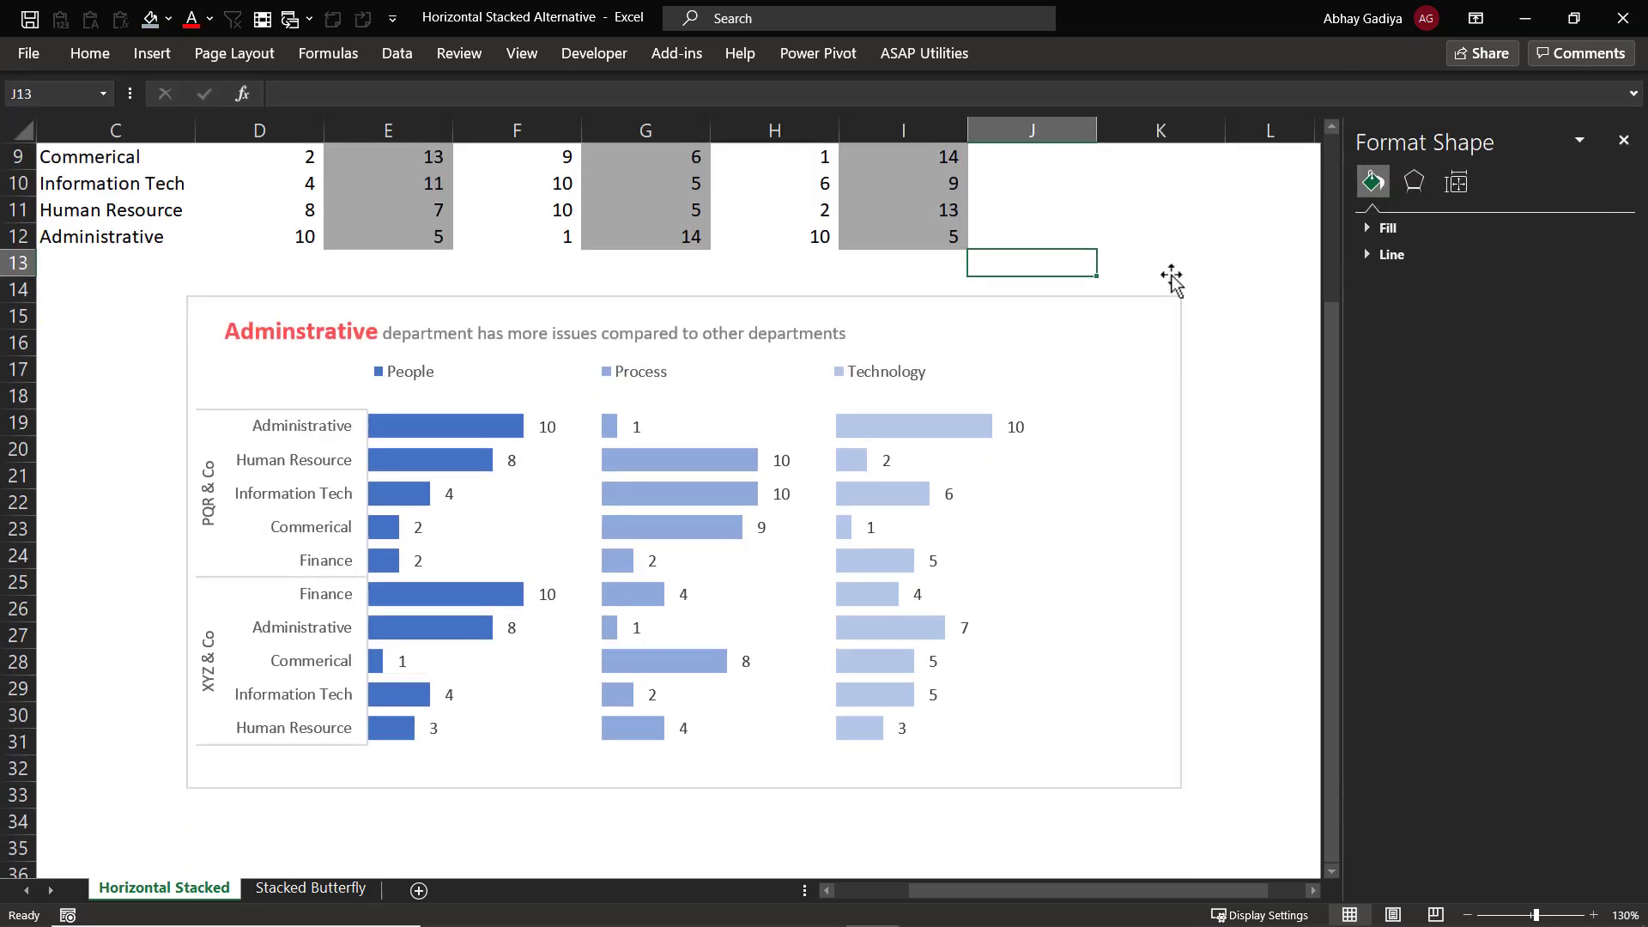
{"action": "left_click", "coordinate": [1154, 280]}
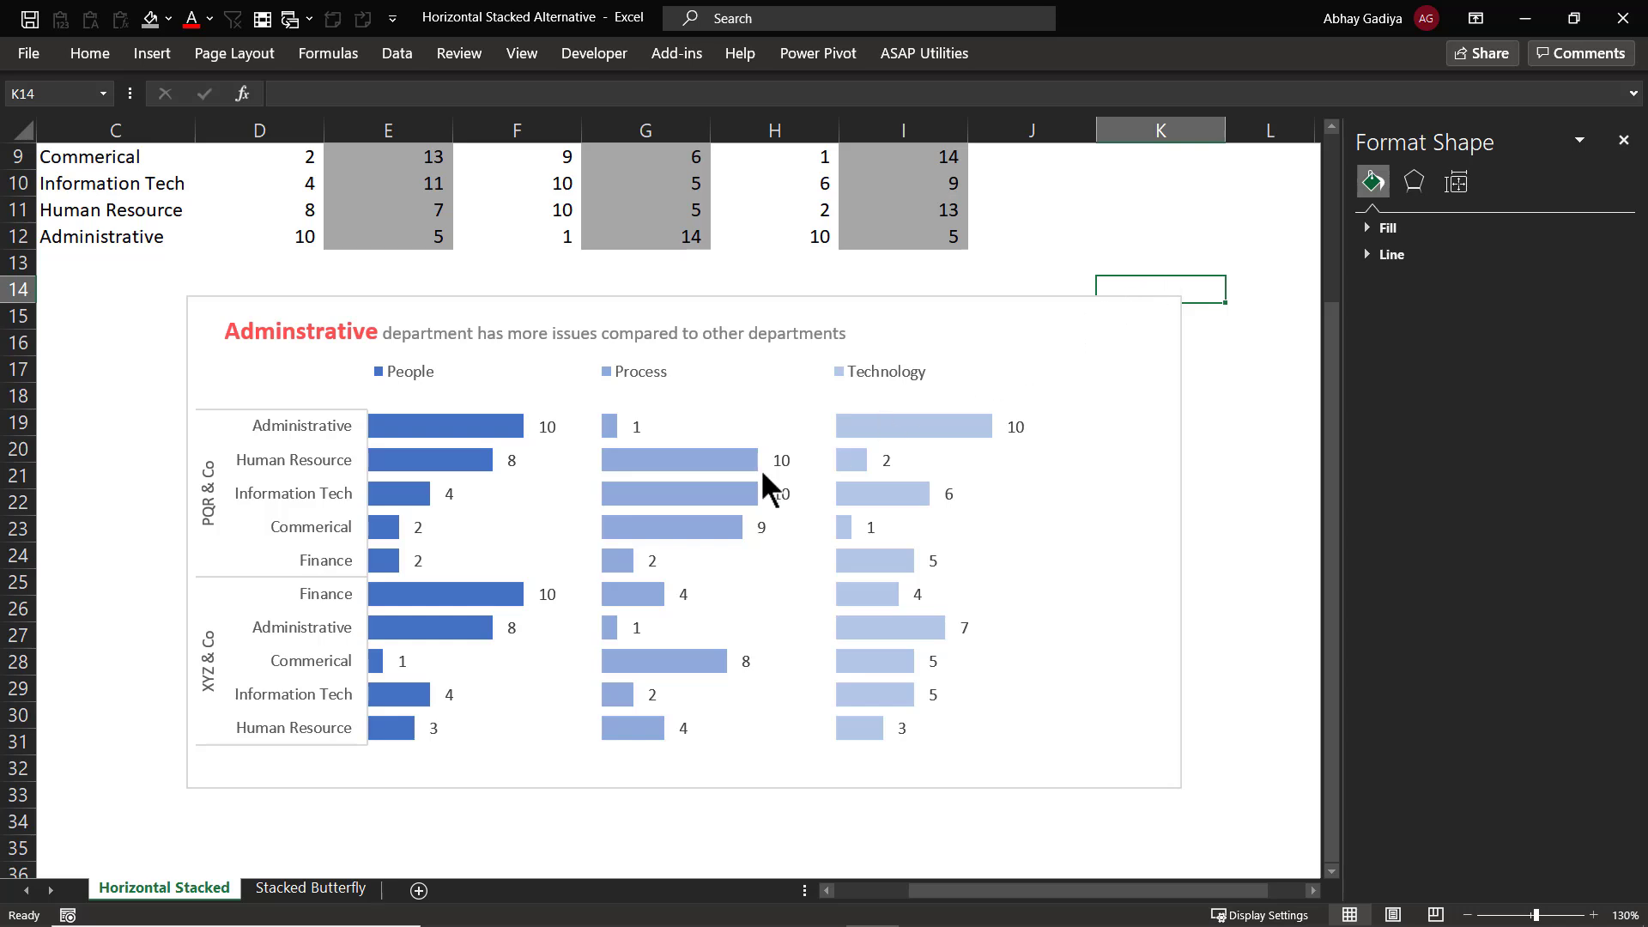